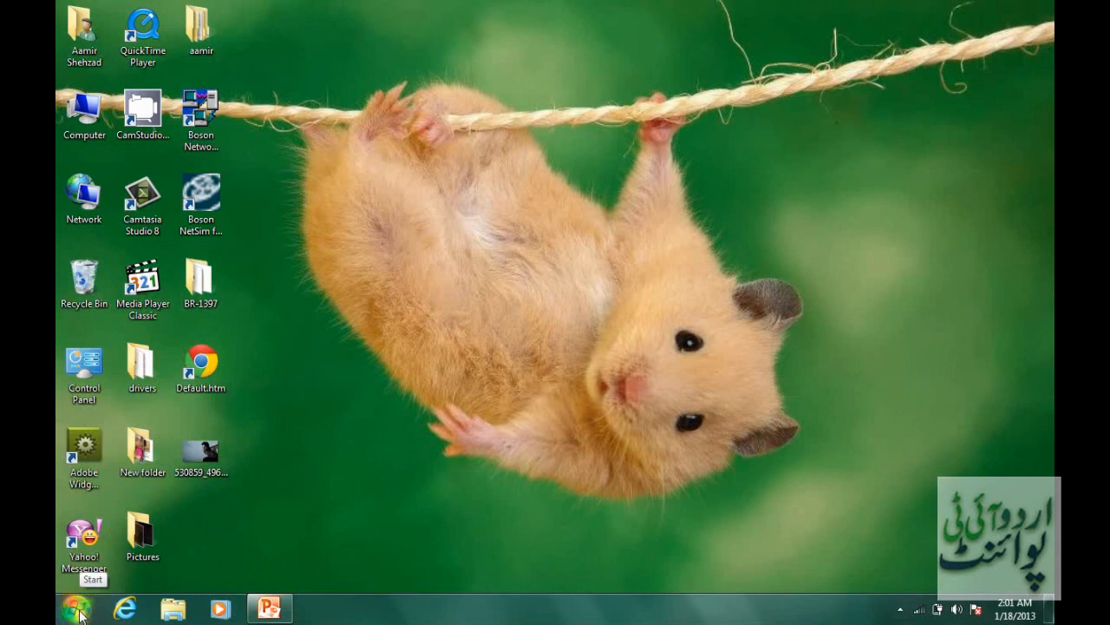
# Launch Microsoft Excel 2010 from the Microsoft Office programs to get a blank workbook.
pyautogui.click(76, 610)
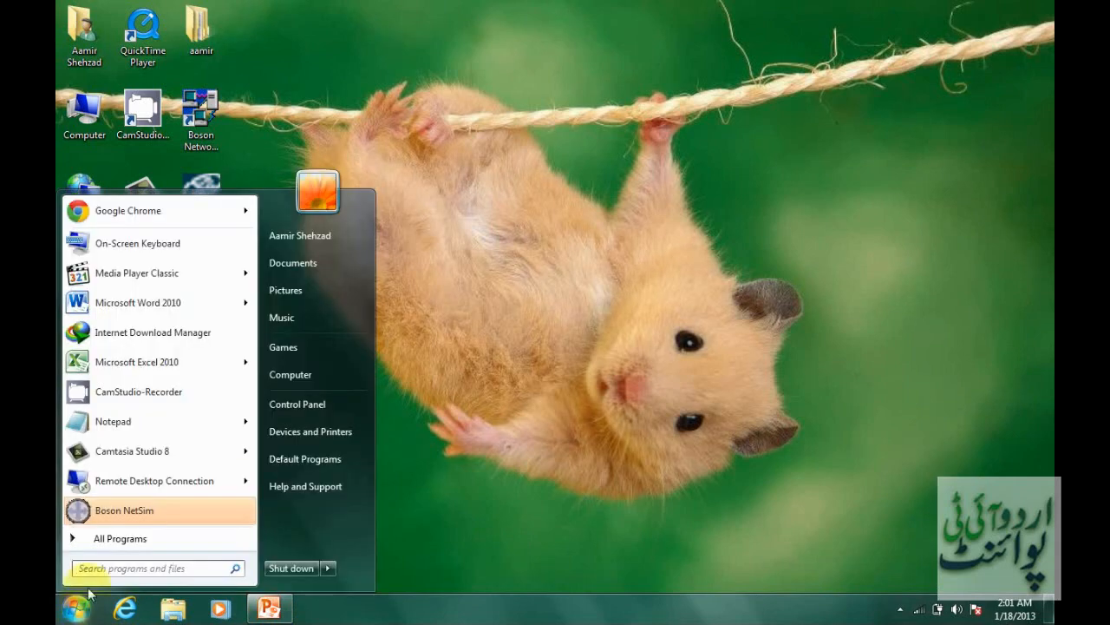
pyautogui.click(126, 537)
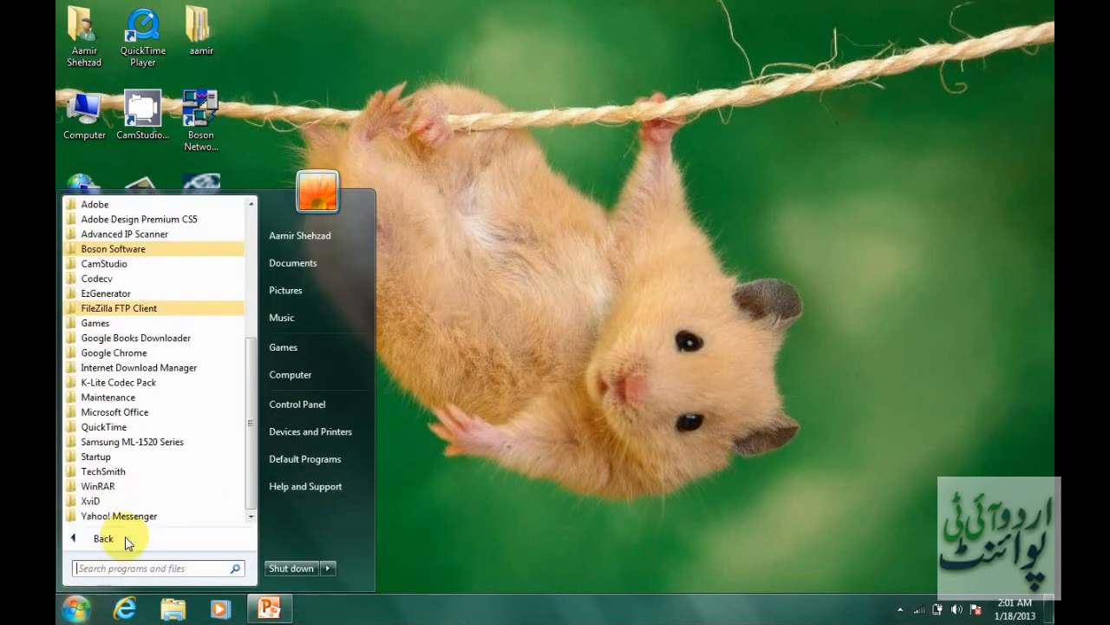
pyautogui.click(149, 413)
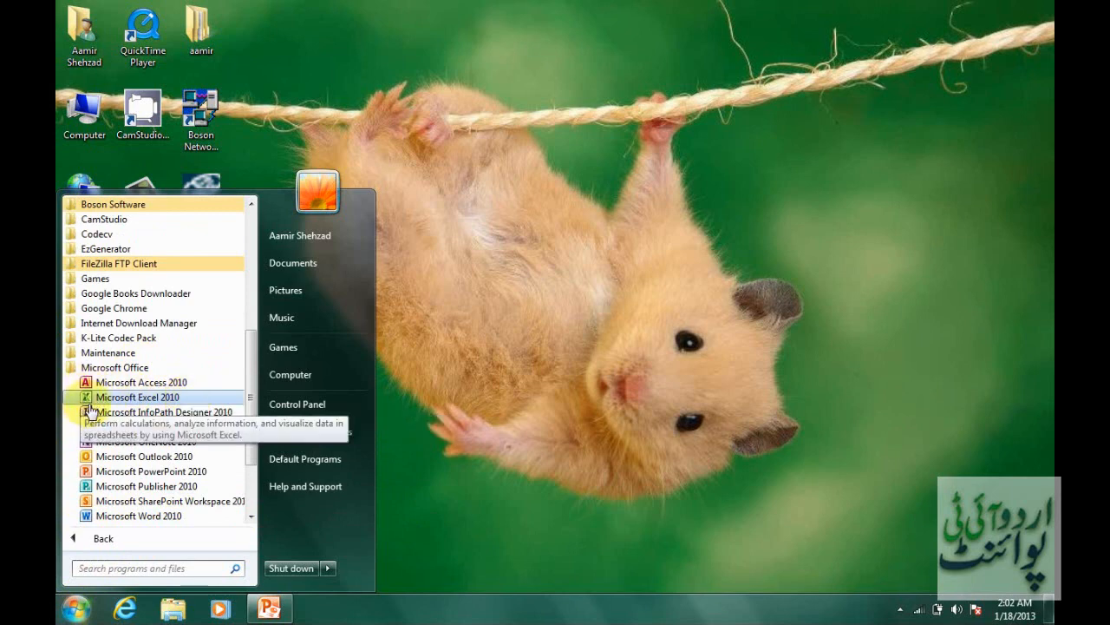
pyautogui.click(115, 398)
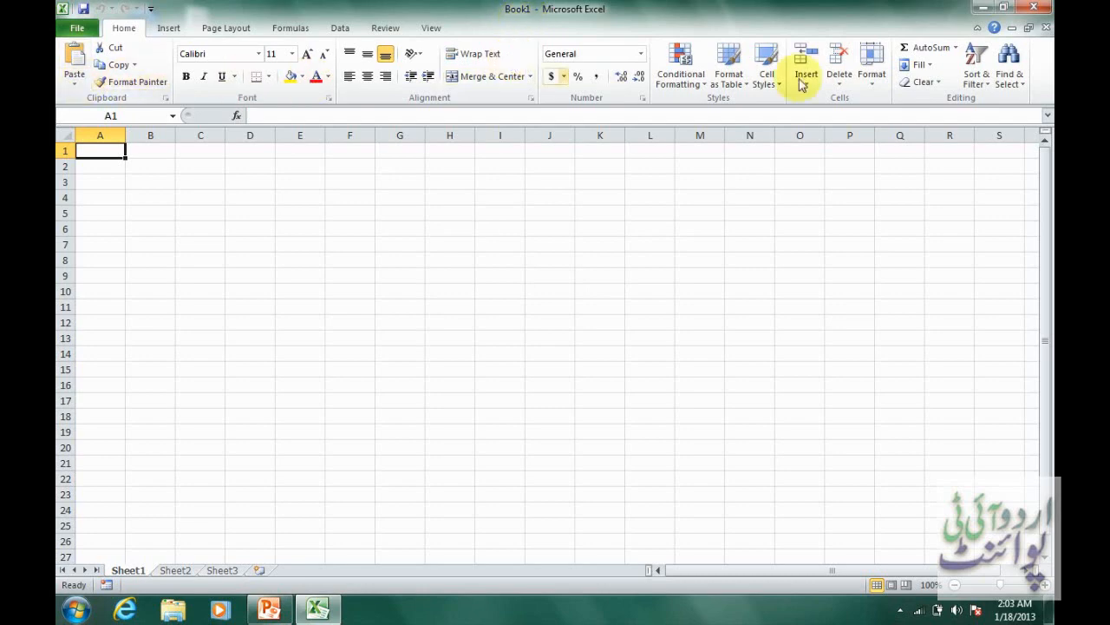
# Look over the Insert and Home commands and the list of recent workbooks.
pyautogui.click(181, 30)
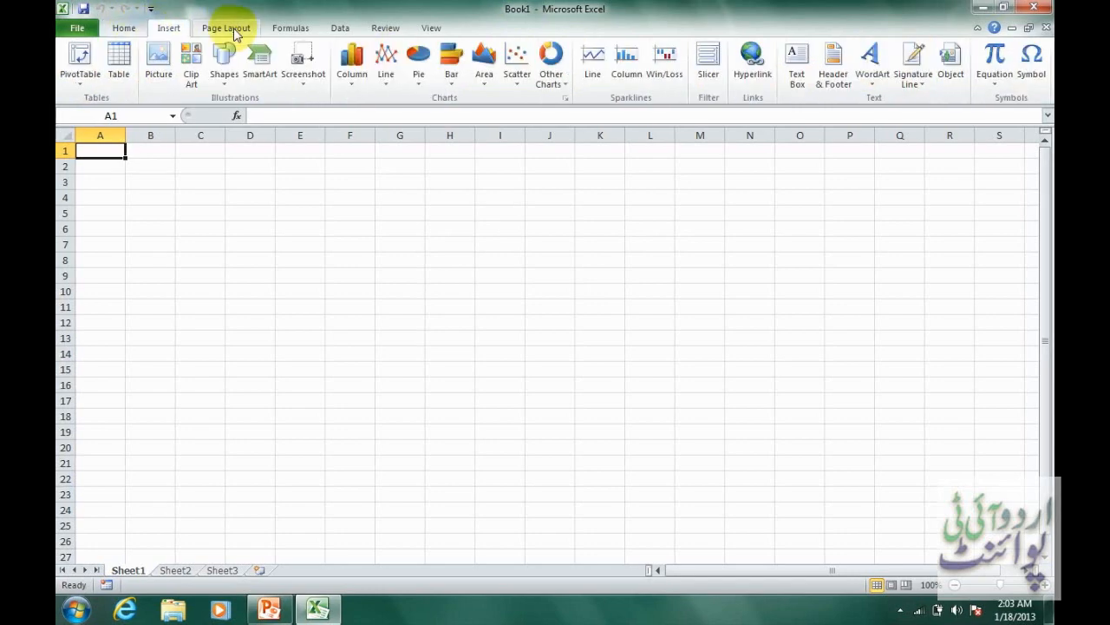
pyautogui.click(113, 30)
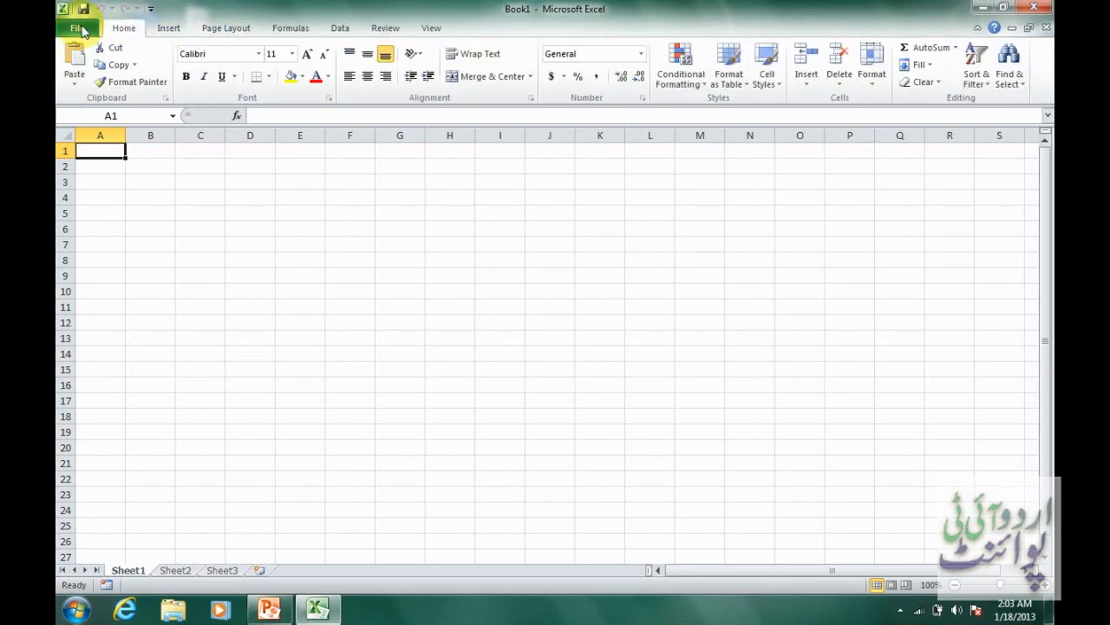
pyautogui.click(81, 29)
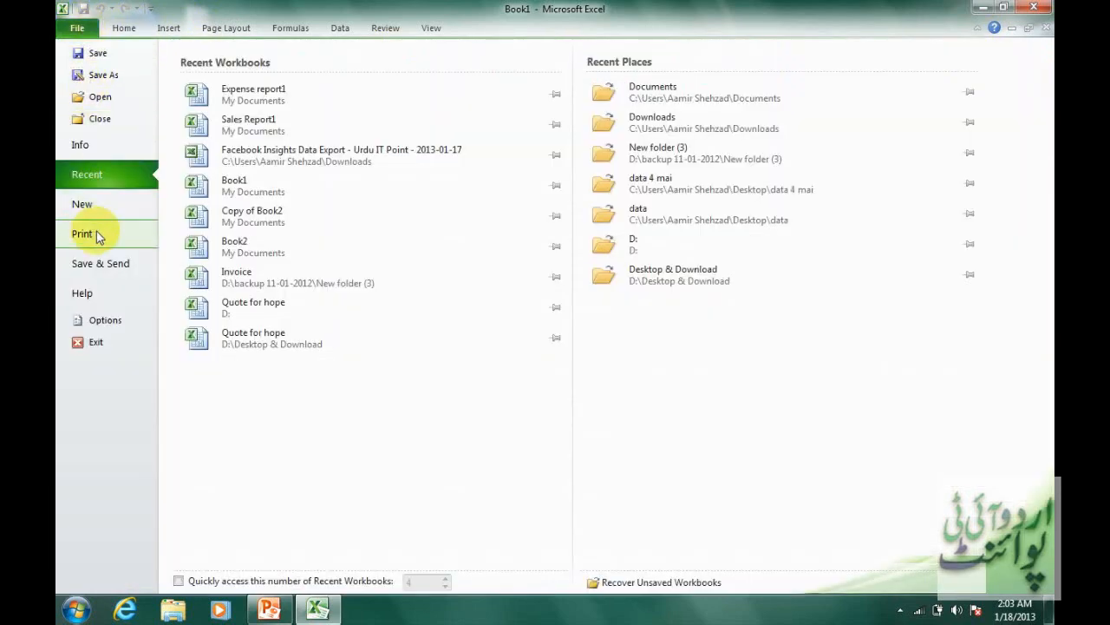
pyautogui.click(124, 29)
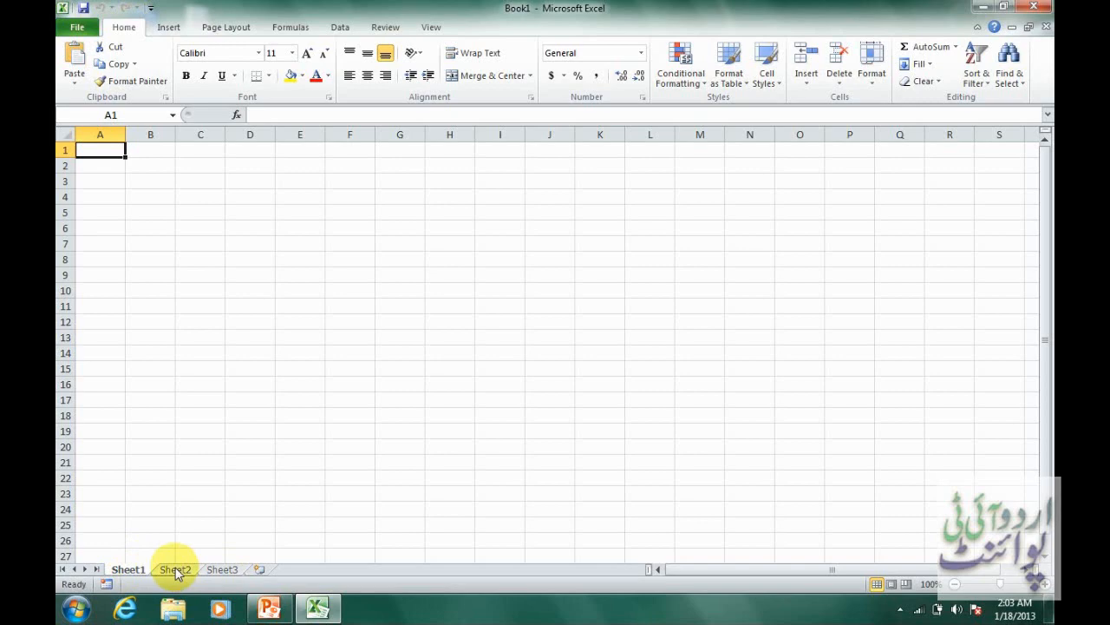
# View the workbook's Sheet2 and Sheet3, and return to Sheet1.
pyautogui.click(177, 571)
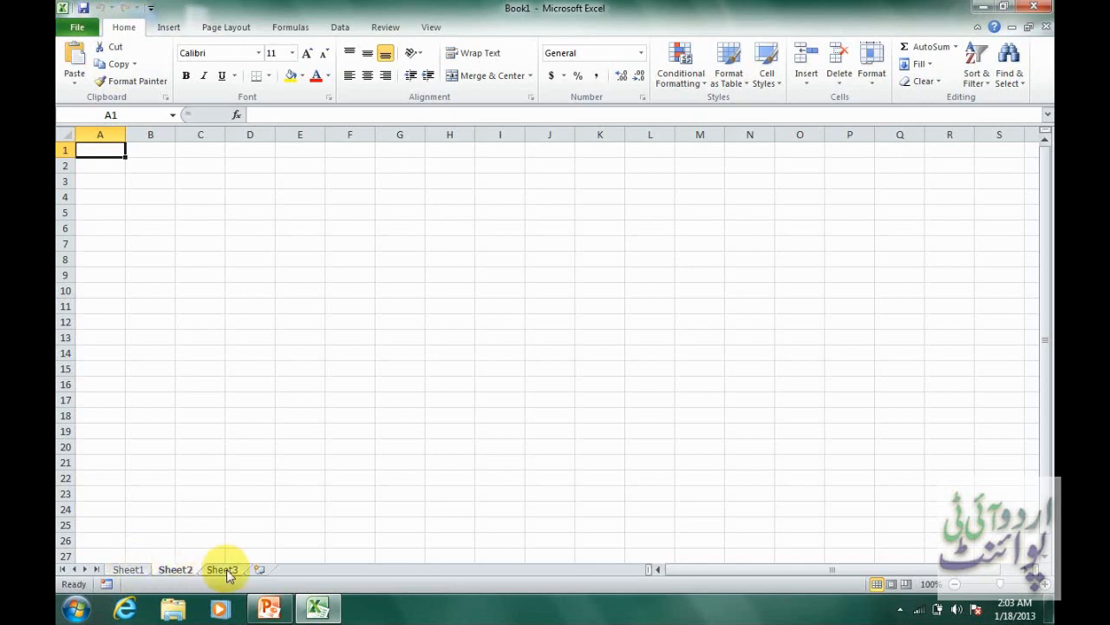
pyautogui.click(228, 570)
pyautogui.click(135, 571)
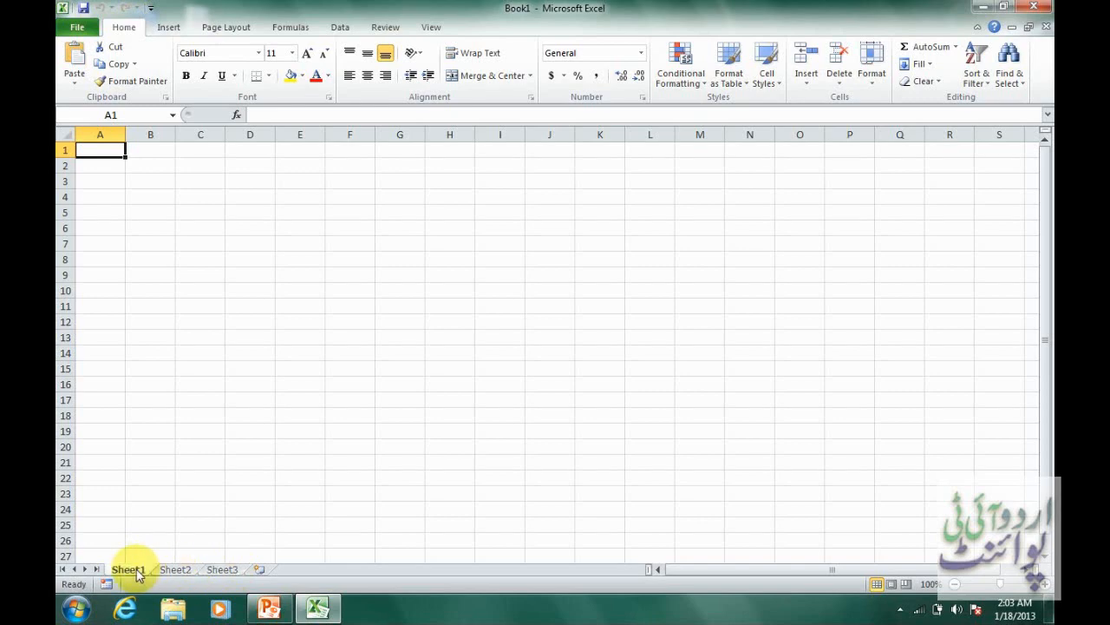
pyautogui.click(191, 569)
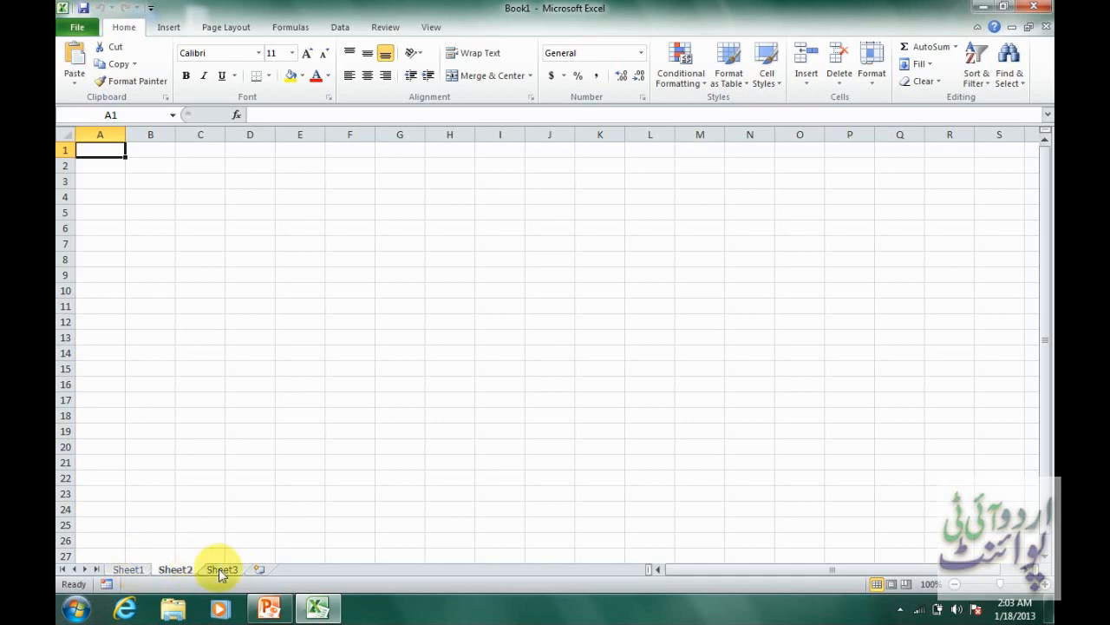
pyautogui.click(221, 570)
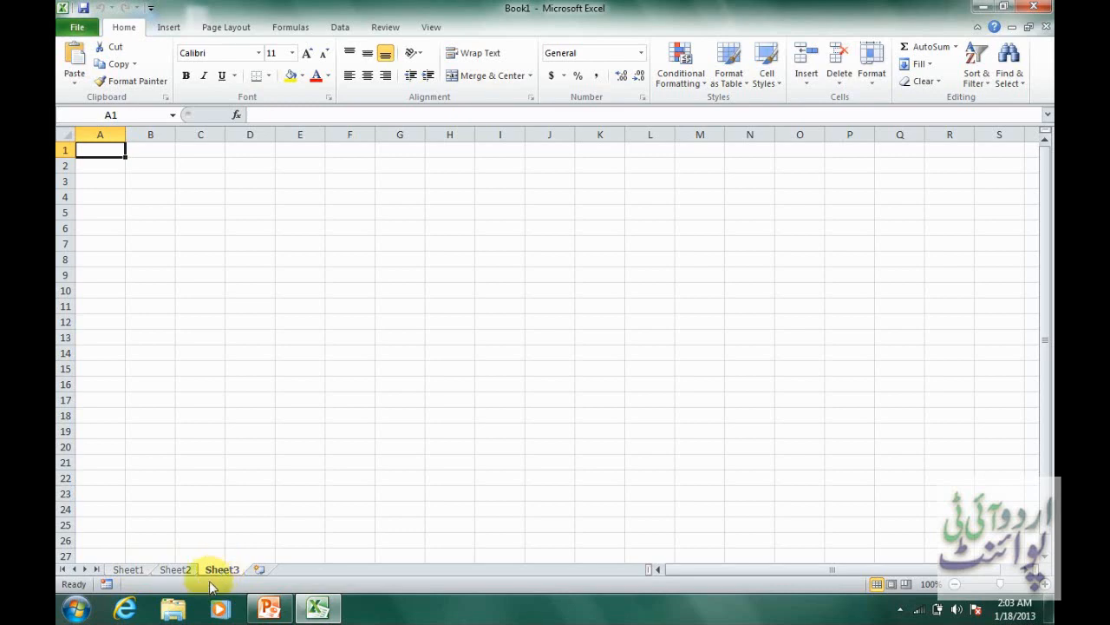
pyautogui.click(139, 570)
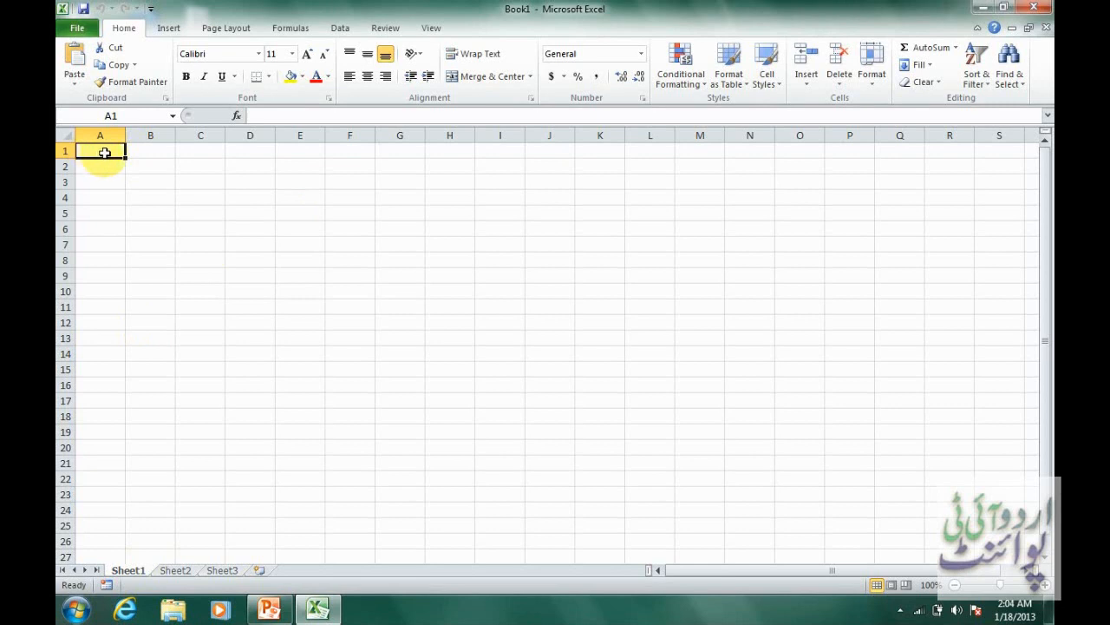
# Explore the grid by selecting A1:M1, part of column A and several single cells, and place the cursor in D11's formula bar.
pyautogui.moveTo(95, 152); pyautogui.dragTo(719, 149)
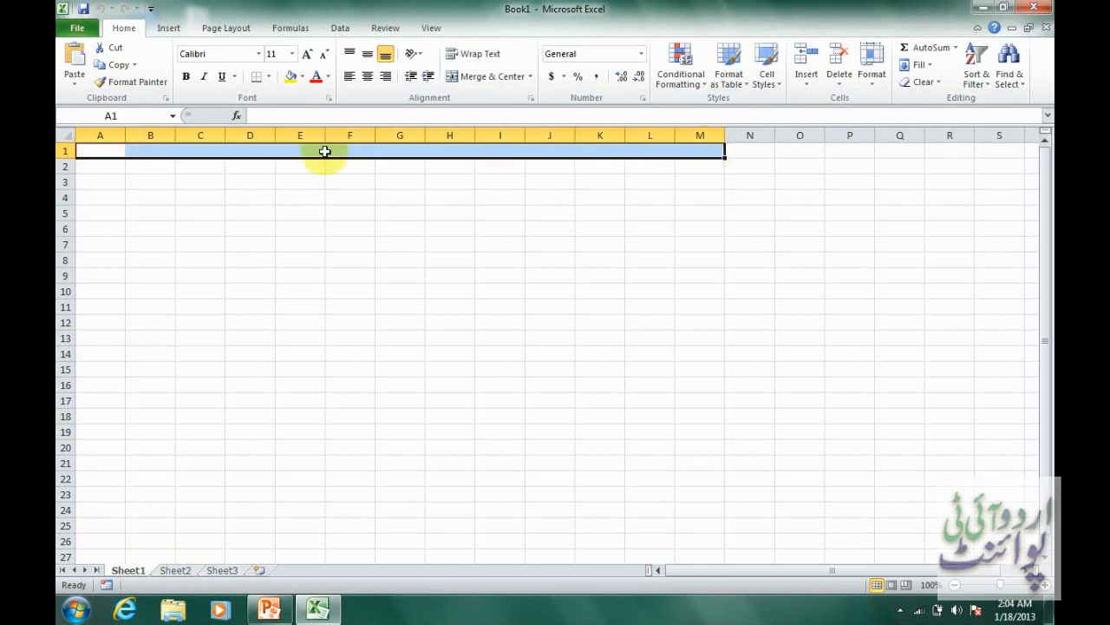
pyautogui.moveTo(105, 150); pyautogui.dragTo(109, 342)
pyautogui.click(392, 258)
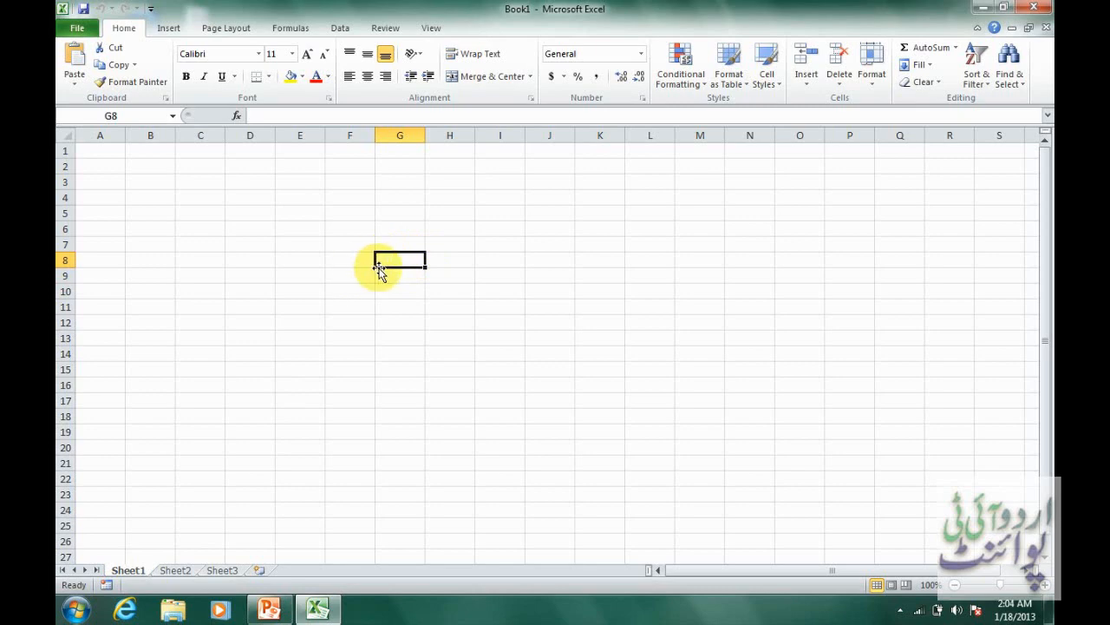
pyautogui.click(307, 245)
pyautogui.click(243, 260)
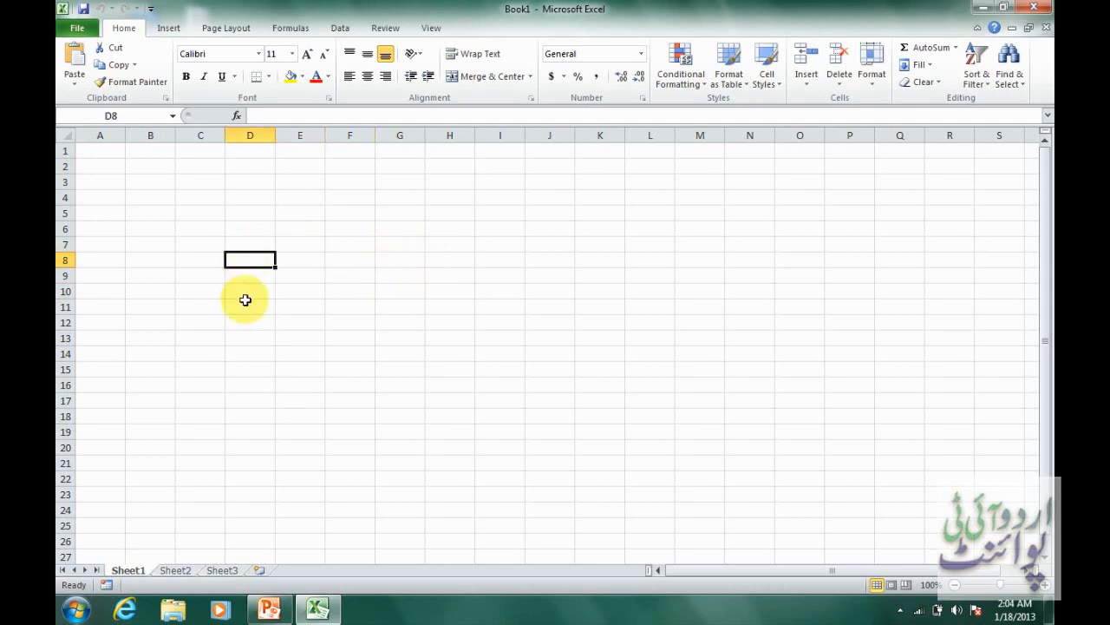
pyautogui.click(245, 301)
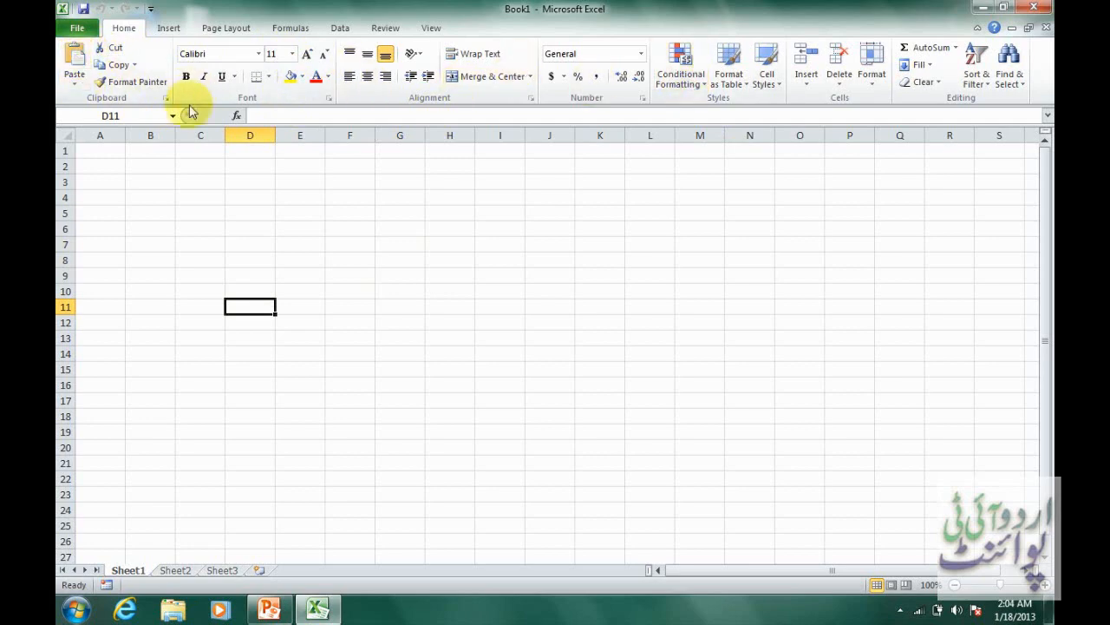
pyautogui.click(267, 116)
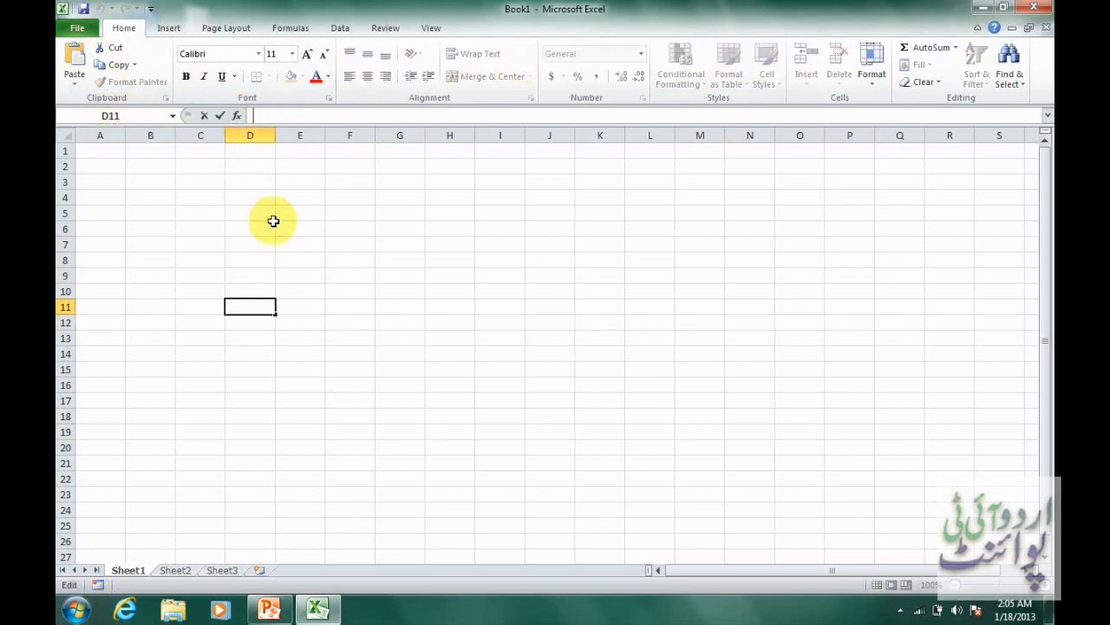
# Enter the column headings "First Value" in E8 and "Second Value" in F8.
pyautogui.click(289, 258)
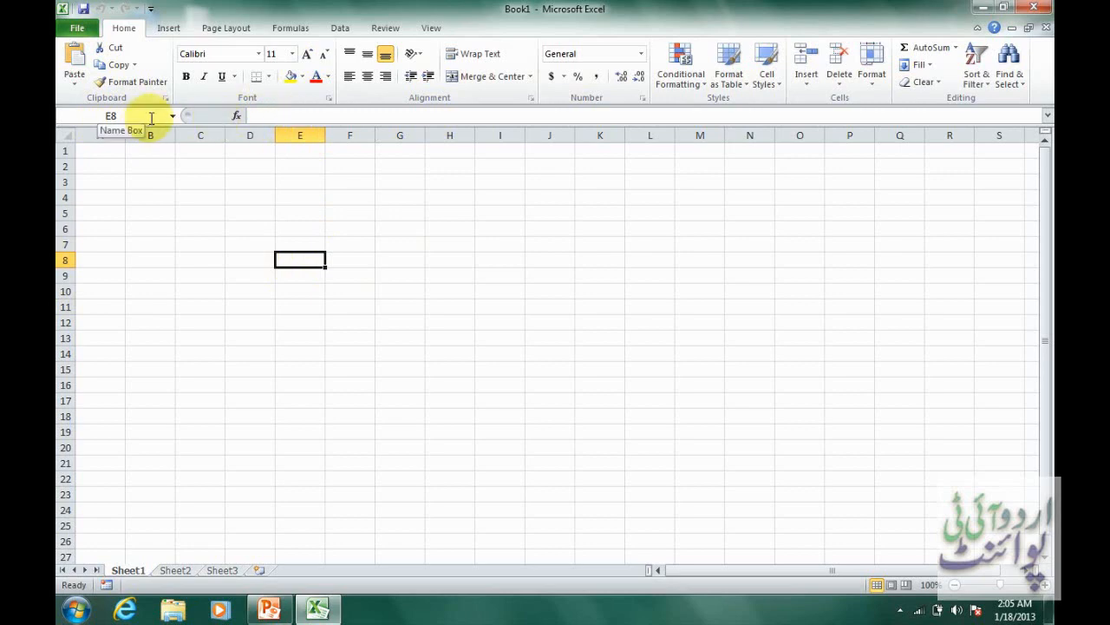
pyautogui.write('F')
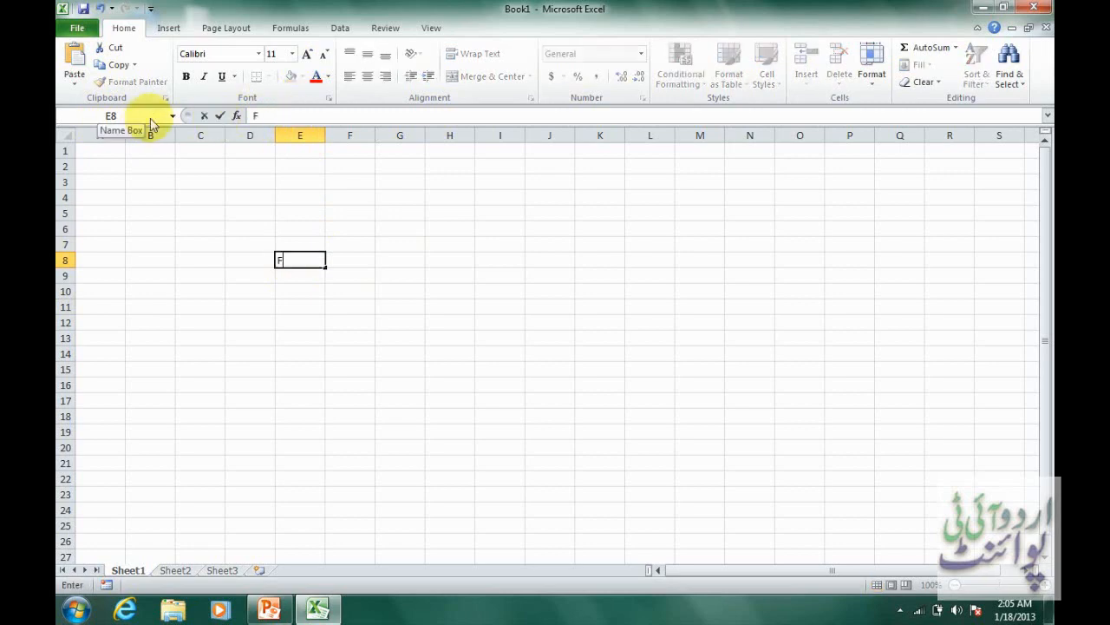
pyautogui.write('irst Value')
pyautogui.press('Tab')
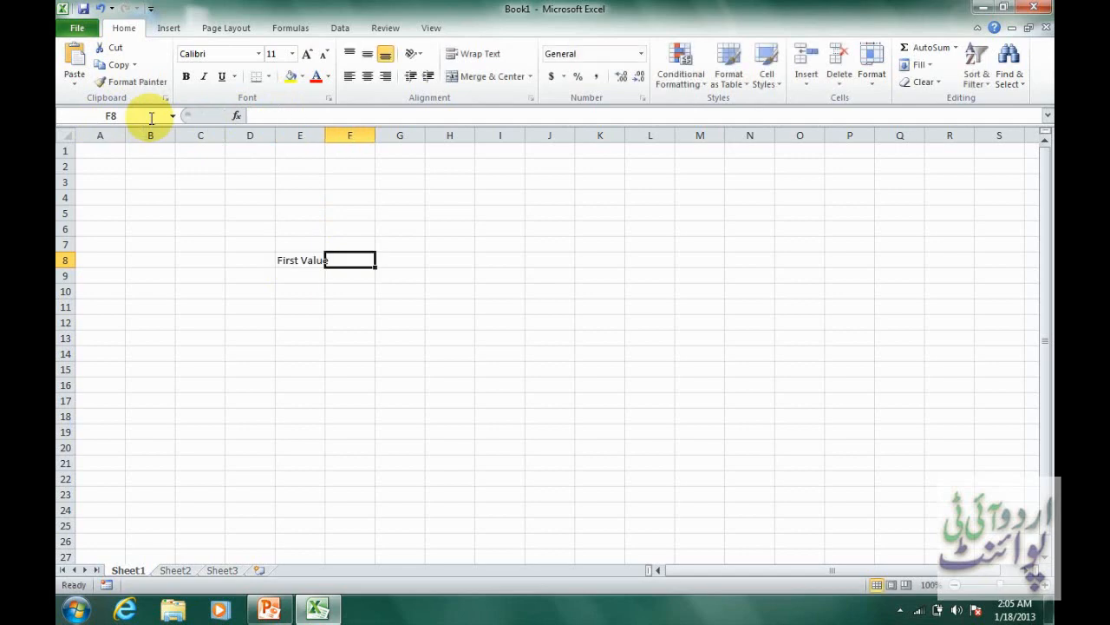
pyautogui.write('Secound')
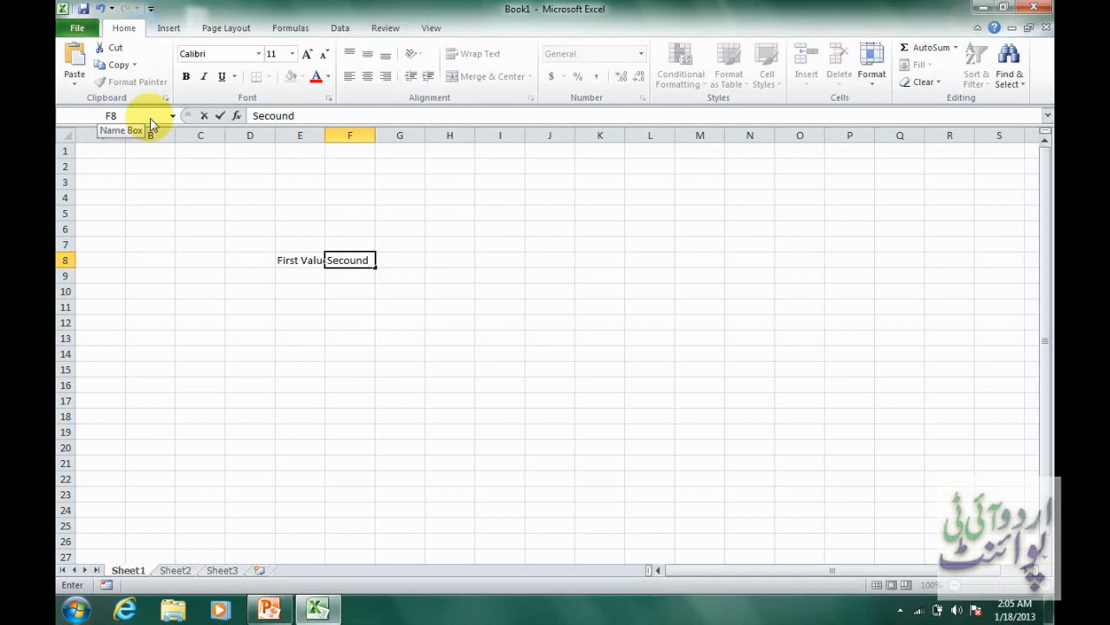
pyautogui.press('BackSpace')
pyautogui.press('BackSpace')
pyautogui.press('BackSpace')
pyautogui.write('nd Value')
pyautogui.press('Tab')
# Enter the operation headings Addition, Sub, Div and Multi in cells G8 to J8.
pyautogui.write('Ad')
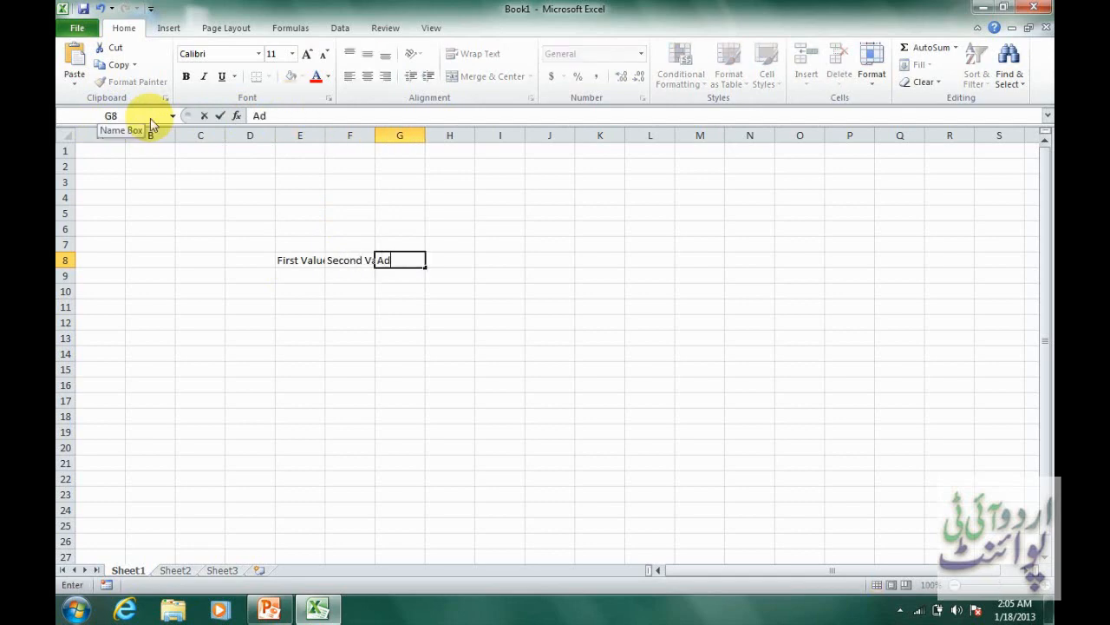
pyautogui.write('dition')
pyautogui.press('Tab')
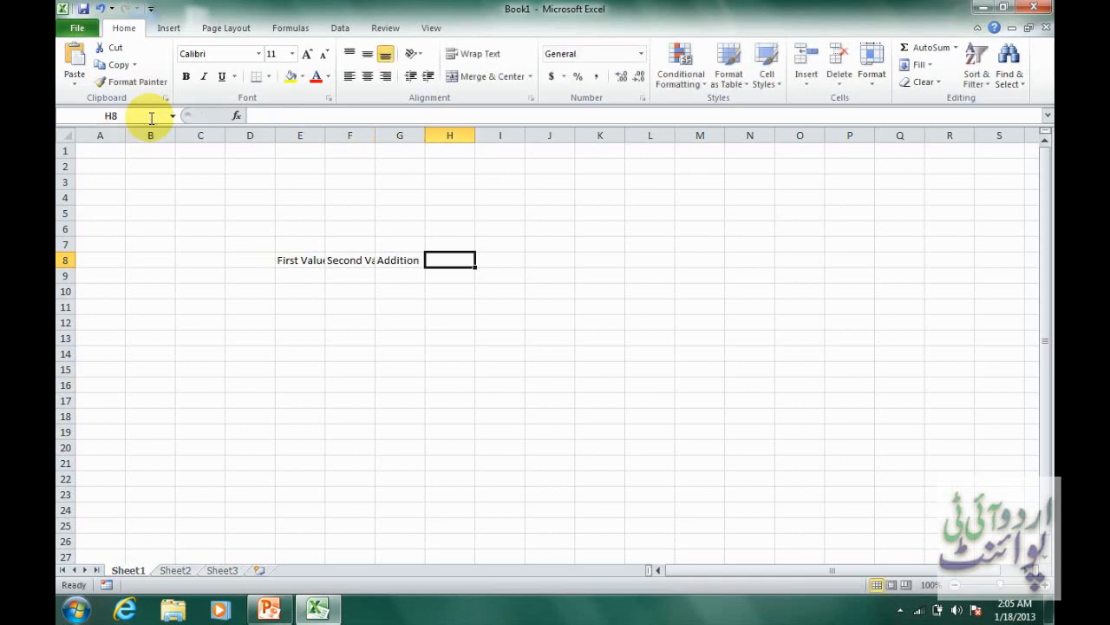
pyautogui.write('Sub')
pyautogui.press('Tab')
pyautogui.write('Div')
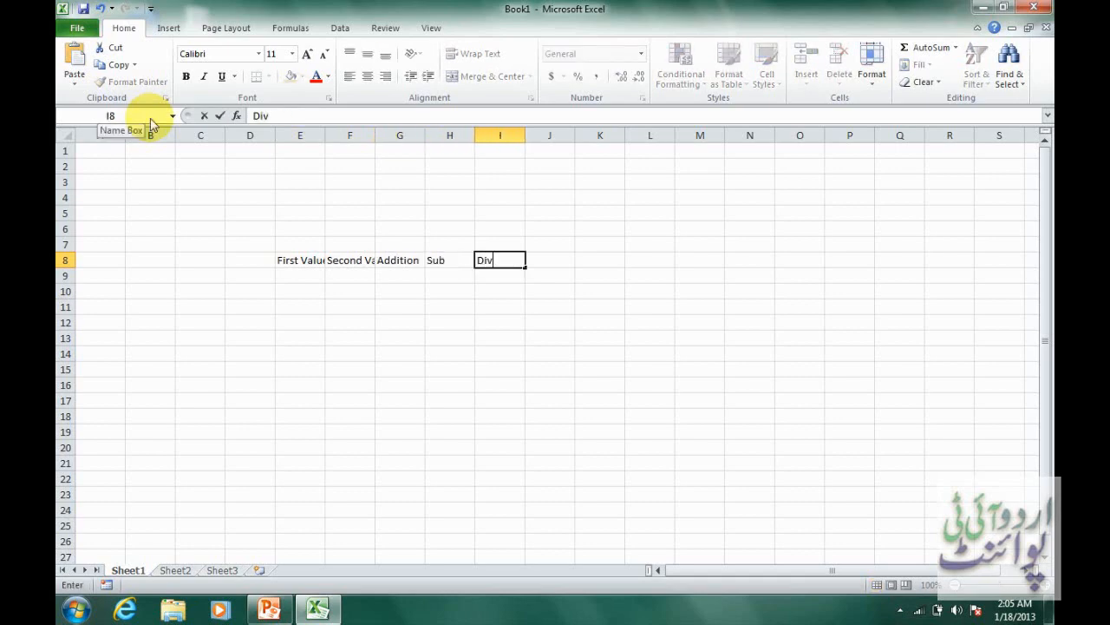
pyautogui.press('Tab')
pyautogui.write('Multi')
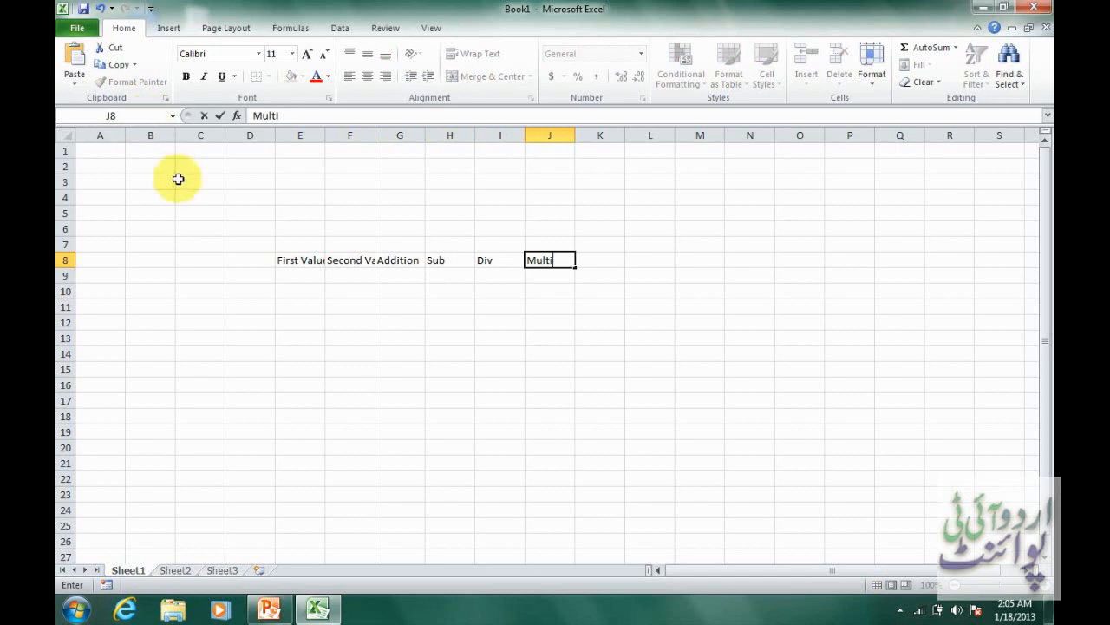
# Fill the First Value column with 58, 36, 45 and 41 in cells E9 to E12.
pyautogui.click(303, 276)
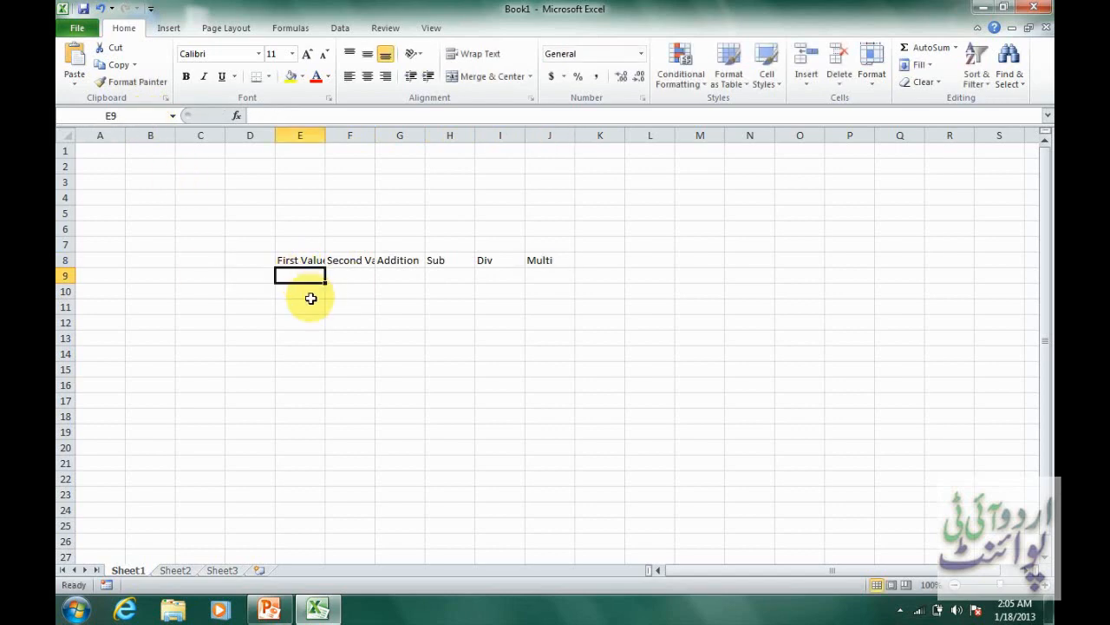
pyautogui.write('58')
pyautogui.press('Return')
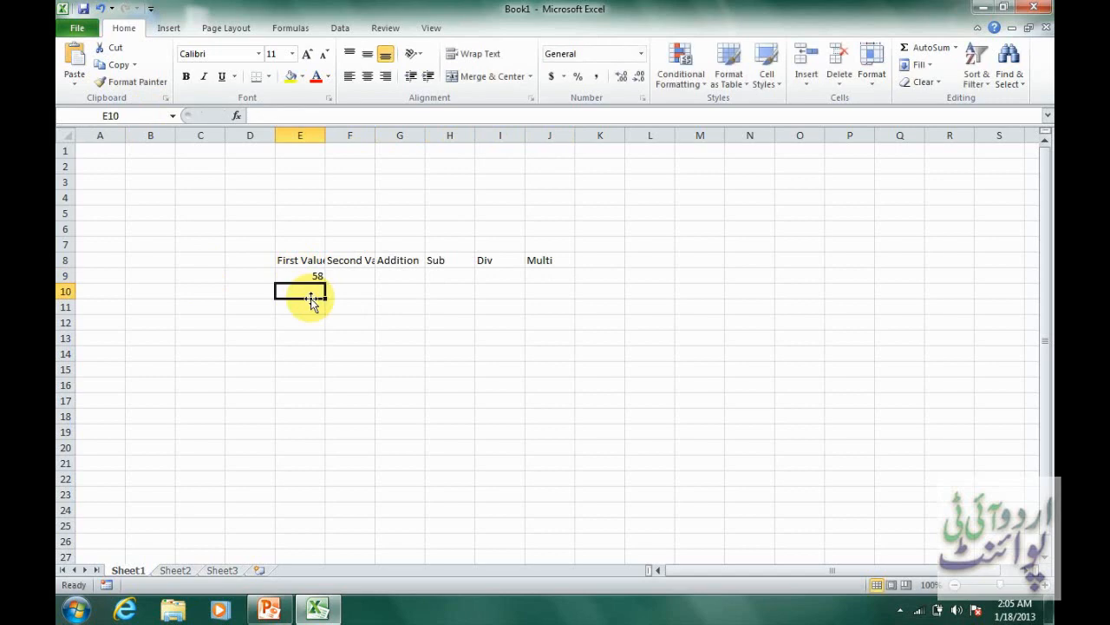
pyautogui.write('36')
pyautogui.press('Return')
pyautogui.write('45')
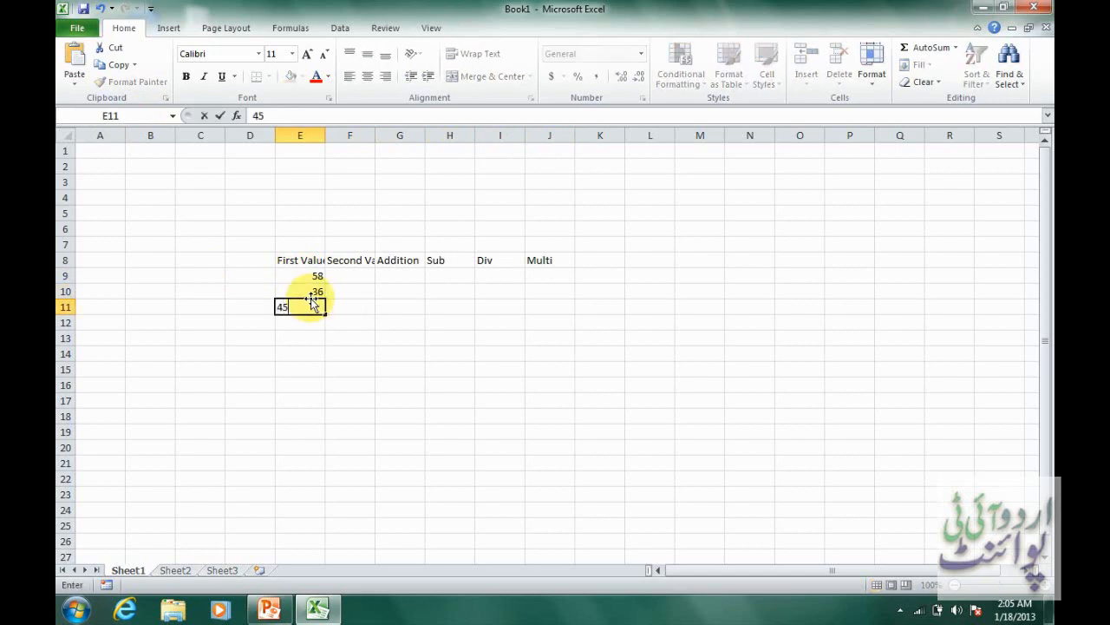
pyautogui.press('Return')
pyautogui.write('41')
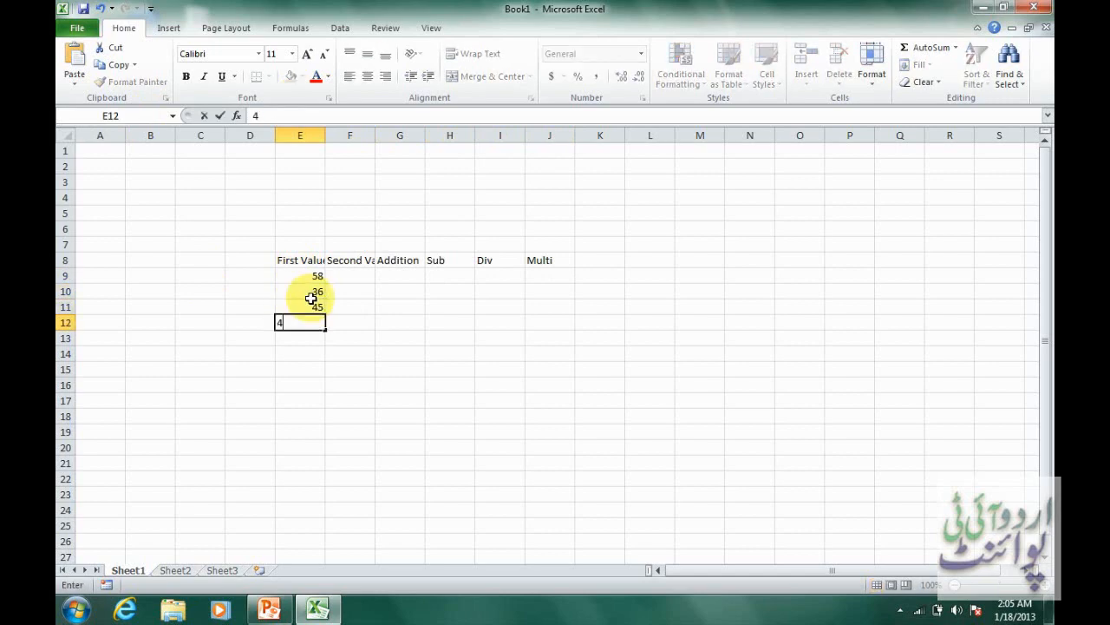
pyautogui.press('Tab')
# Enter 87 in cells F9, F10 and F11 of the Second Value column.
pyautogui.press('Up')
pyautogui.press('Up')
pyautogui.press('Up')
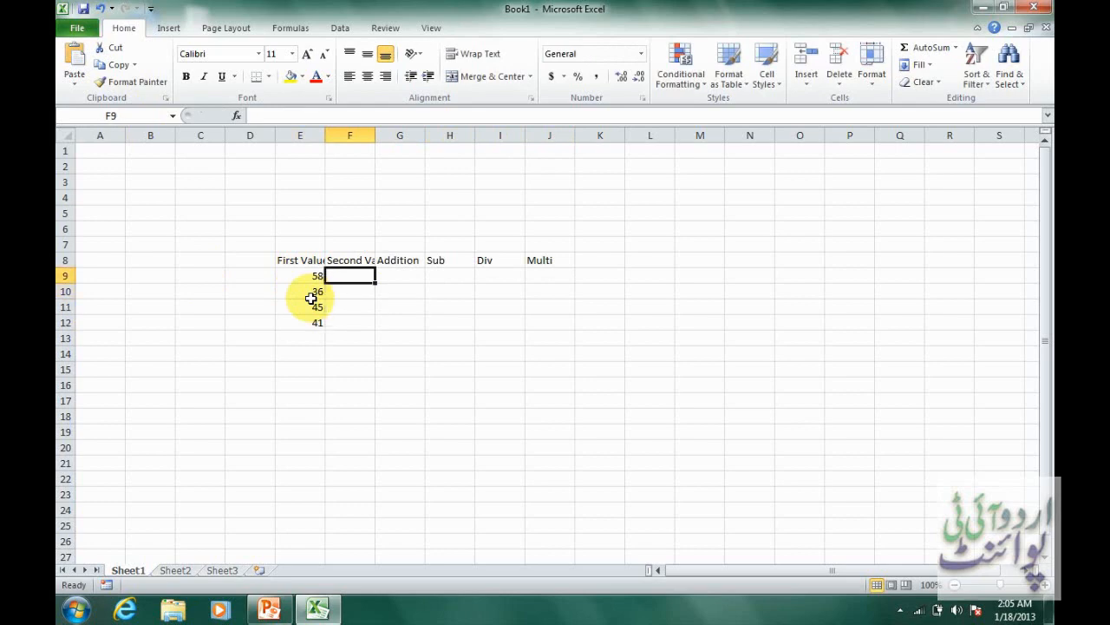
pyautogui.write('87')
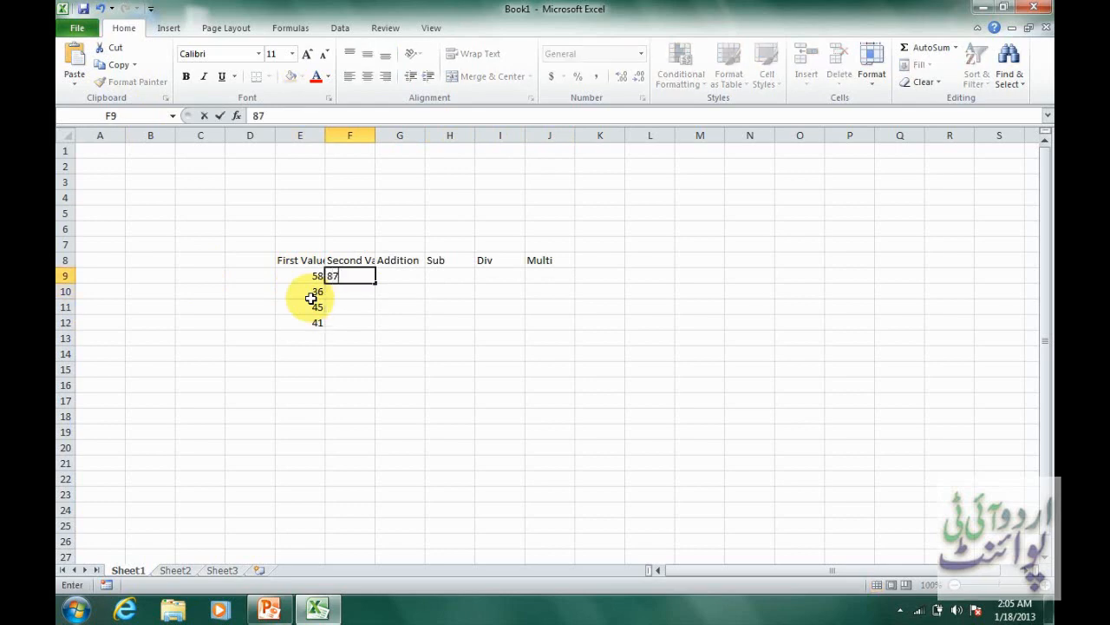
pyautogui.press('Return')
pyautogui.write('87')
pyautogui.press('Return')
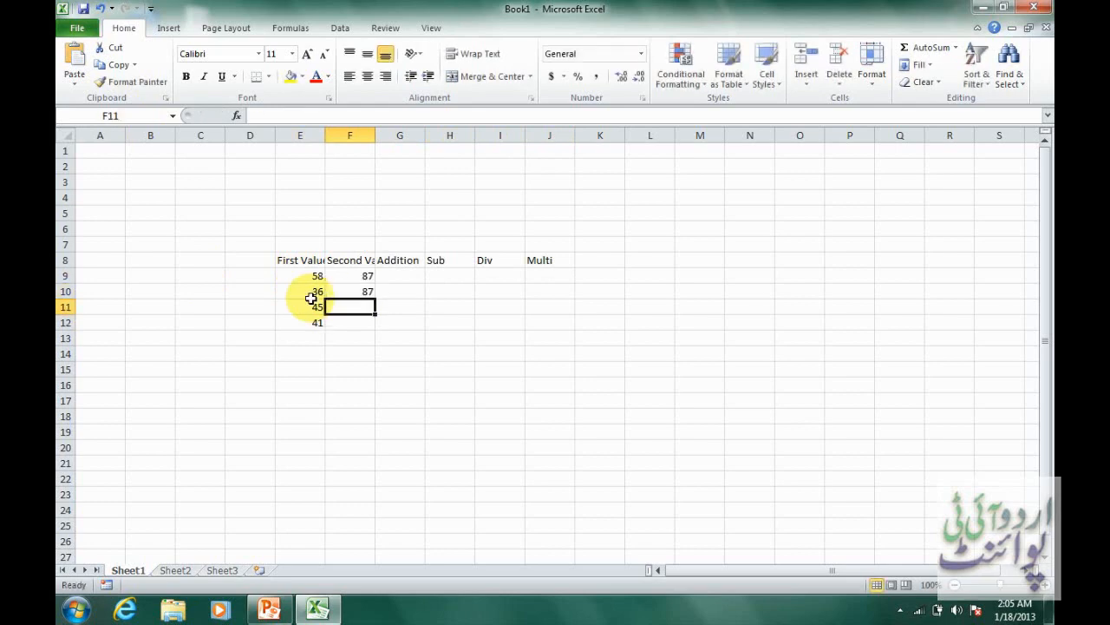
pyautogui.write('87')
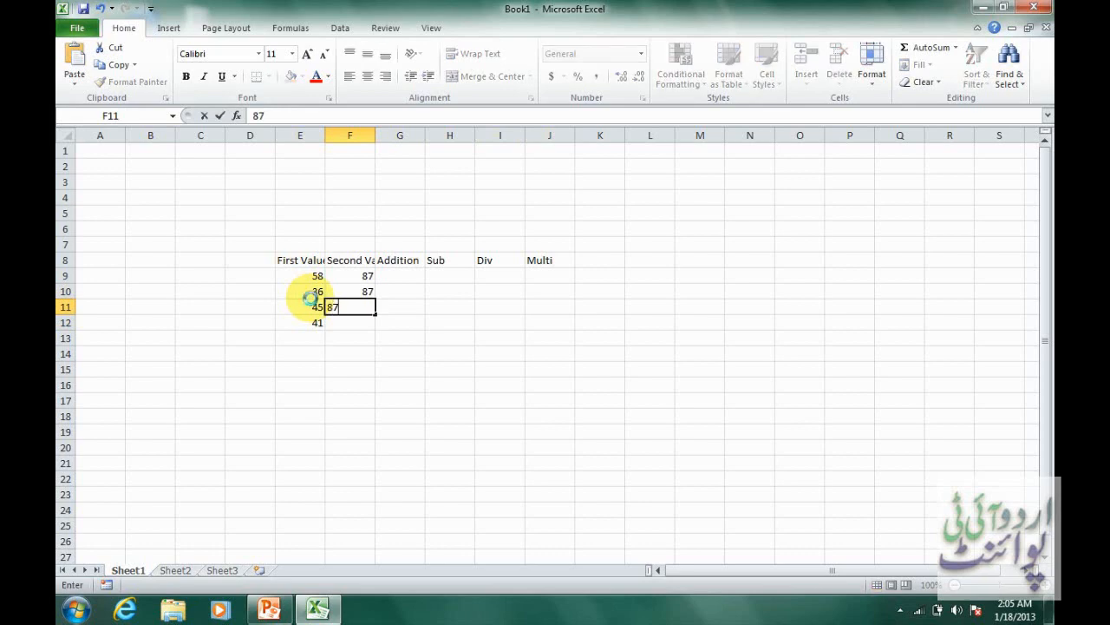
pyautogui.press('Up')
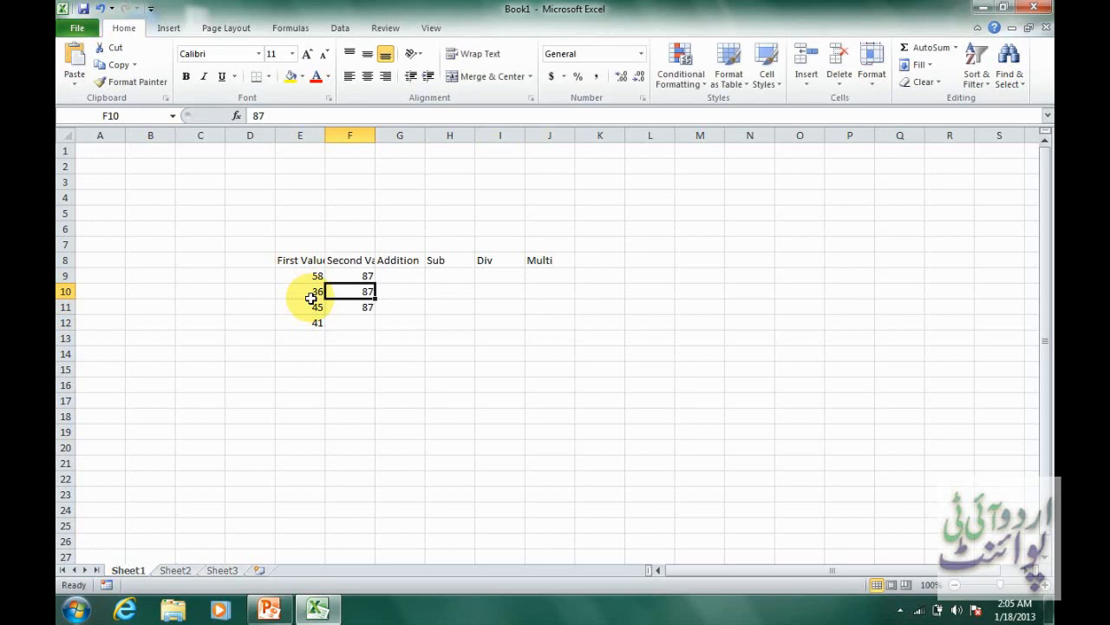
# Set the Second Value cells F10, F11 and F12 to 74, 47 and 54.
pyautogui.write('74')
pyautogui.press('Return')
pyautogui.write('47')
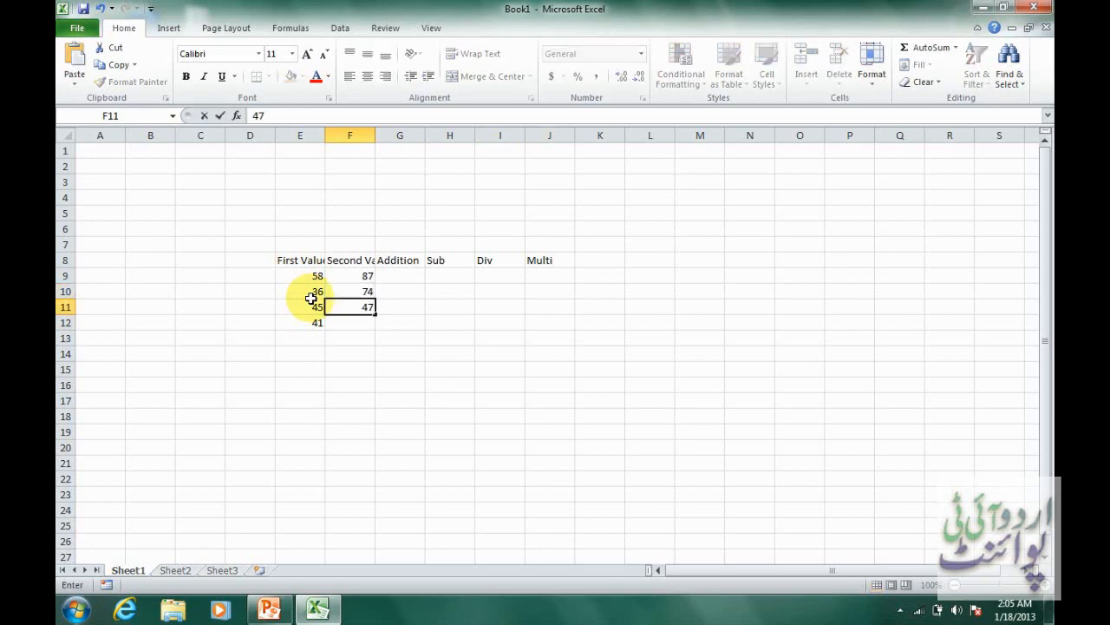
pyautogui.press('Return')
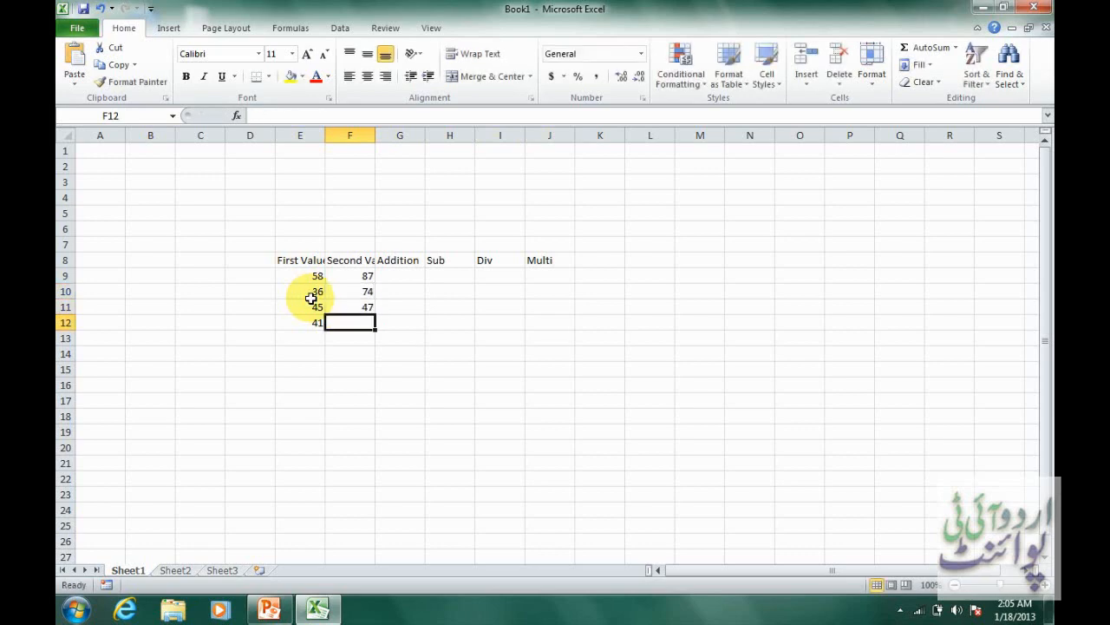
pyautogui.write('54')
pyautogui.press('Tab')
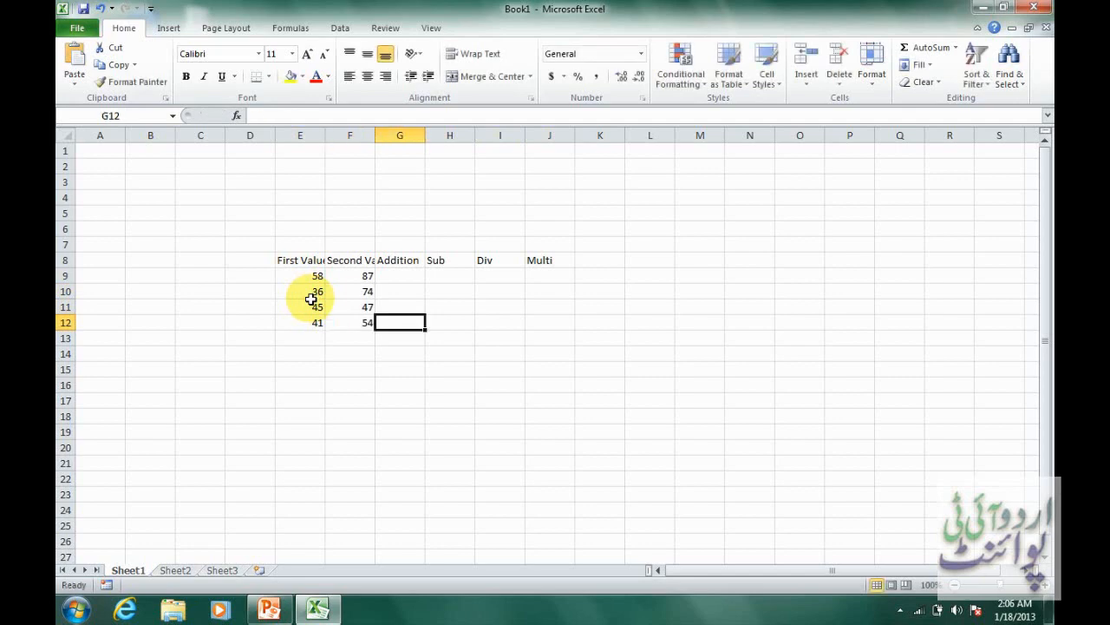
# Move the active cell back and forth along row 12 between columns E and J, finishing on J12.
pyautogui.press('Left')
pyautogui.press('Left')
pyautogui.press('Left')
pyautogui.press('Right')
pyautogui.press('Right')
pyautogui.press('Right')
pyautogui.press('Left')
pyautogui.press('Left')
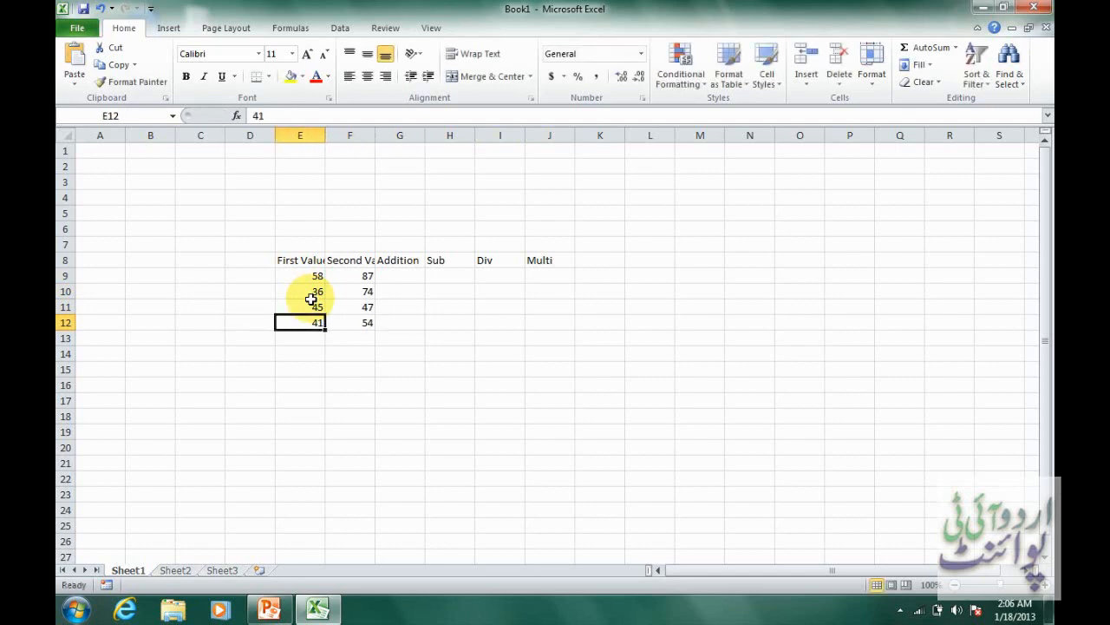
pyautogui.press('Right')
pyautogui.press('Right')
pyautogui.press('Right')
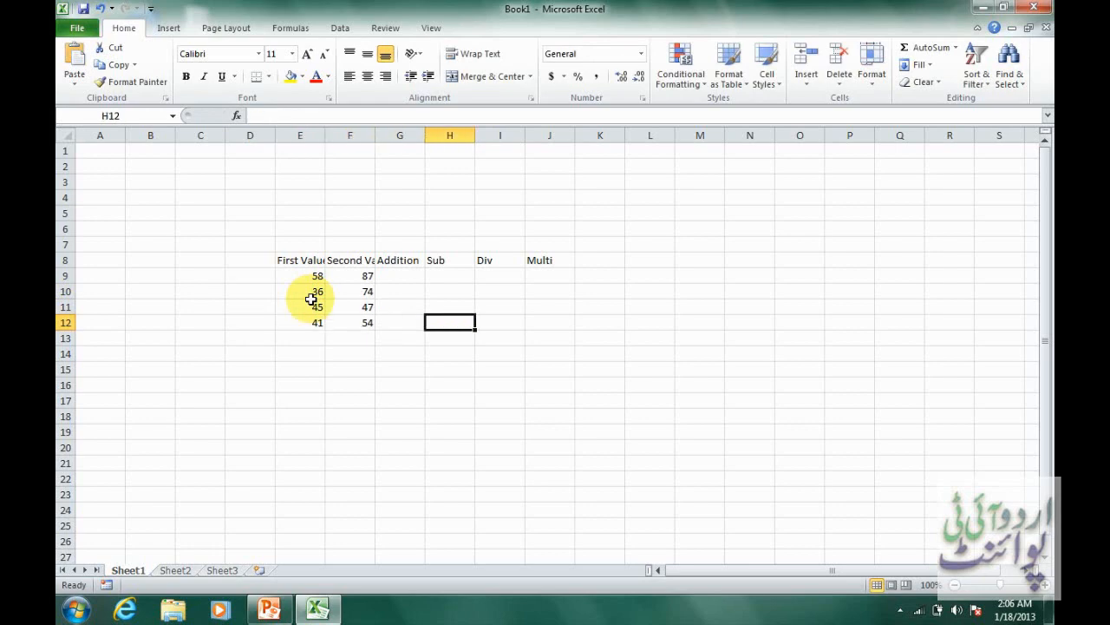
pyautogui.press('Right')
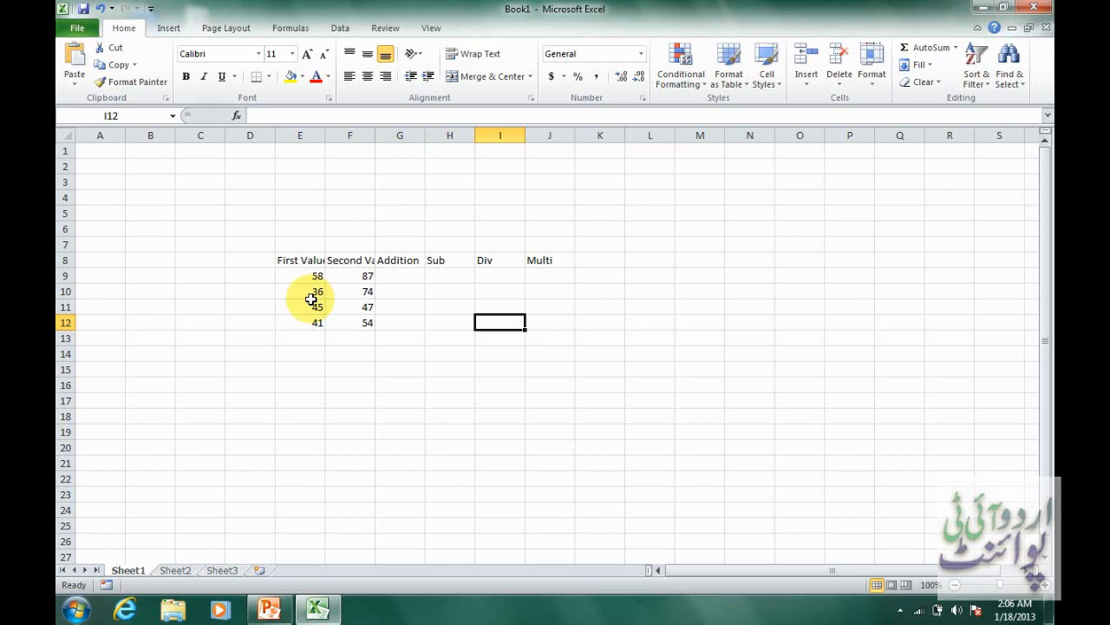
pyautogui.press('Right')
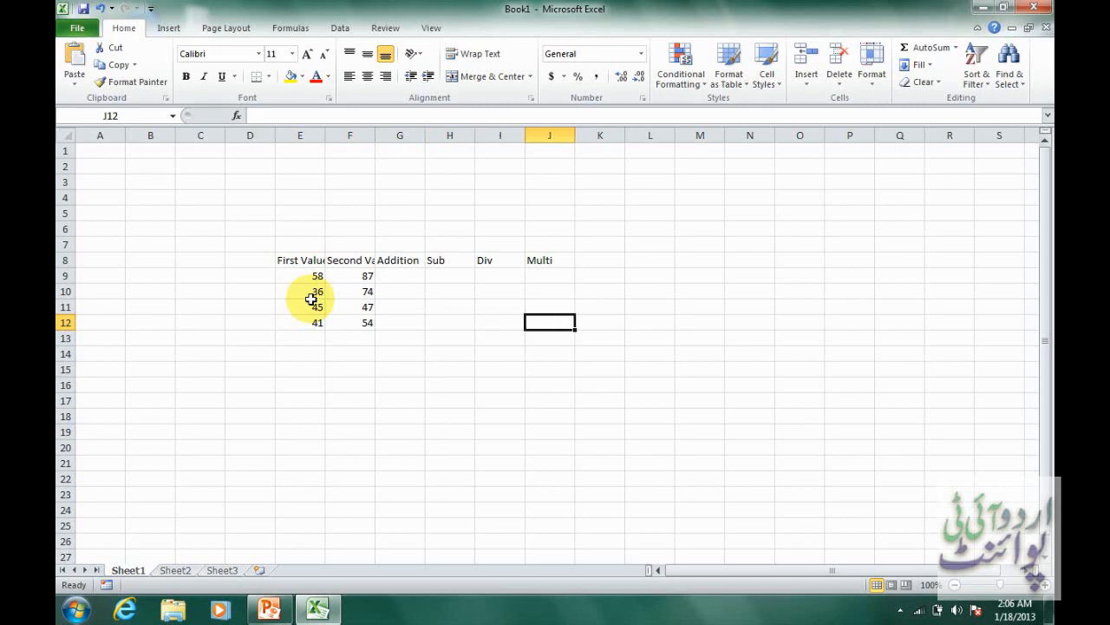
# Move the active cell through the cells beneath the table and along row 12, finishing on J13.
pyautogui.press('Down')
pyautogui.press('Left')
pyautogui.press('Left')
pyautogui.press('Left')
pyautogui.press('Left')
pyautogui.press('Left')
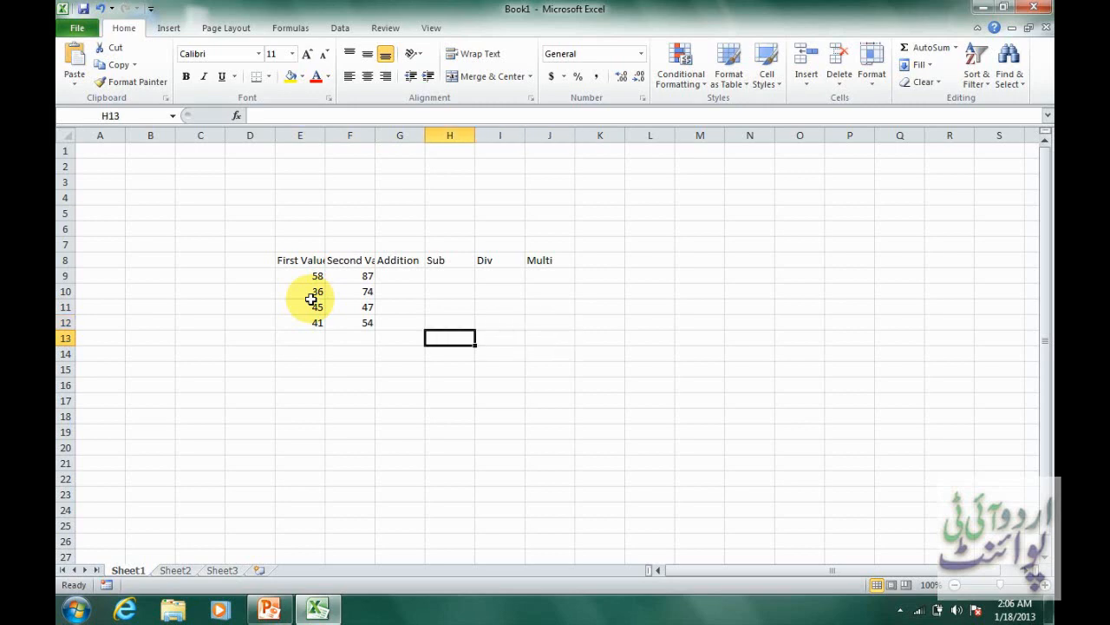
pyautogui.press('Down')
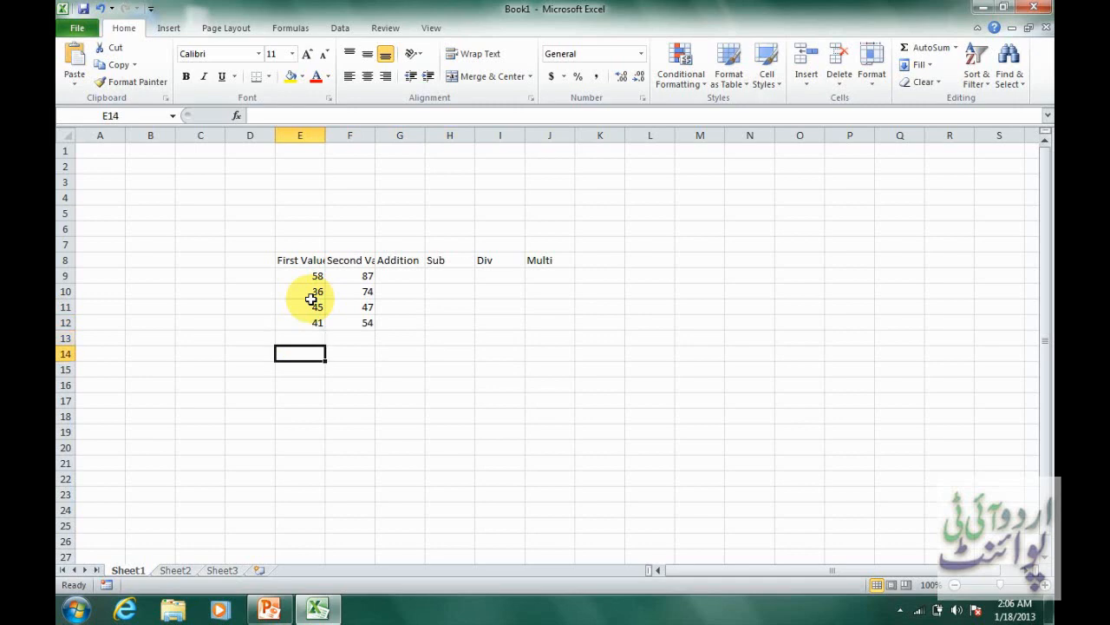
pyautogui.press('Up')
pyautogui.press('Up')
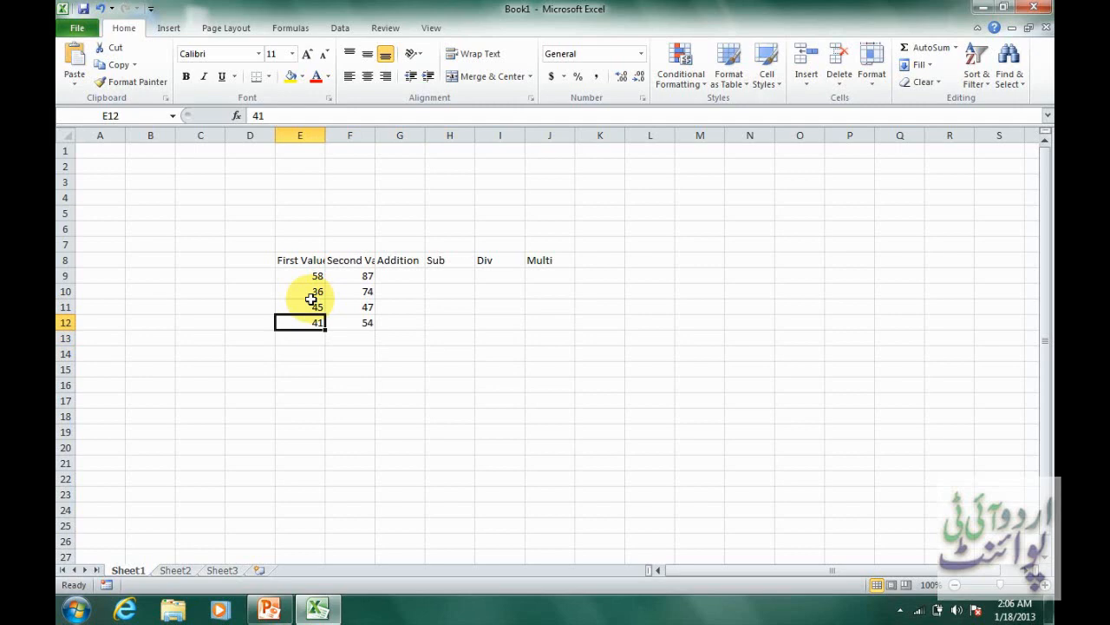
pyautogui.press('Right')
pyautogui.press('Right')
pyautogui.press('Right')
pyautogui.press('Right')
pyautogui.press('Right')
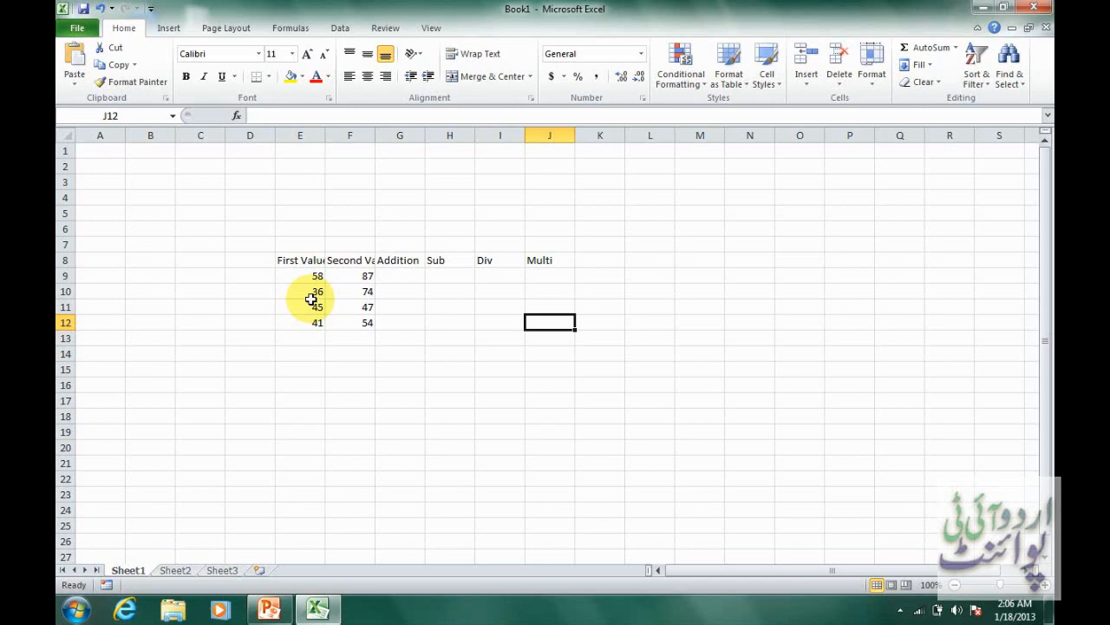
pyautogui.press('Return')
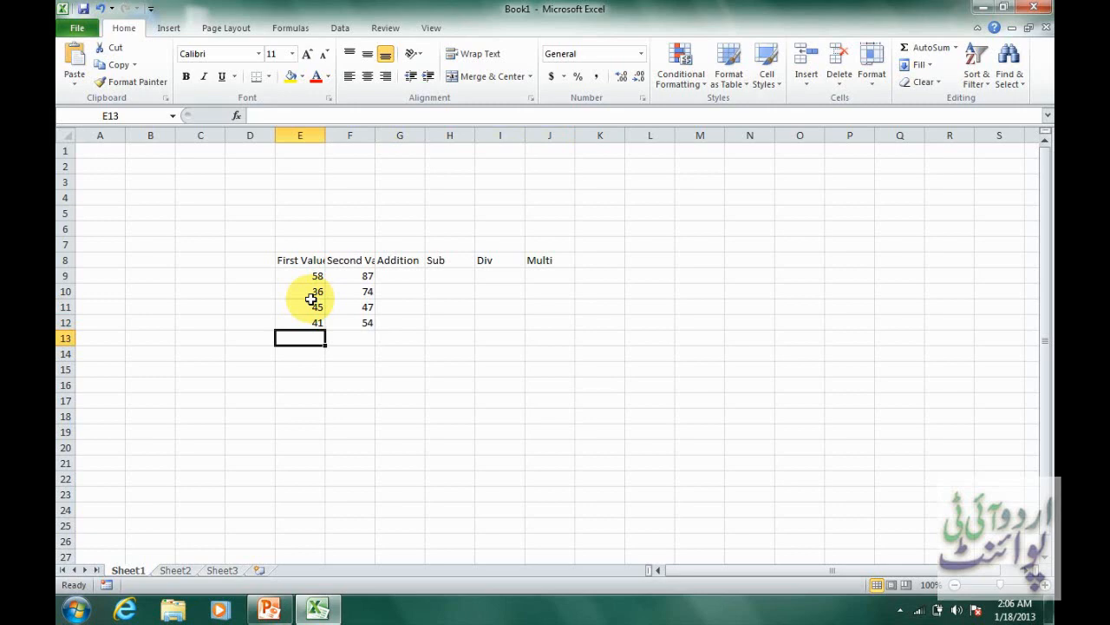
pyautogui.press('Right')
pyautogui.press('Right')
pyautogui.press('Right')
pyautogui.press('Right')
pyautogui.press('Right')
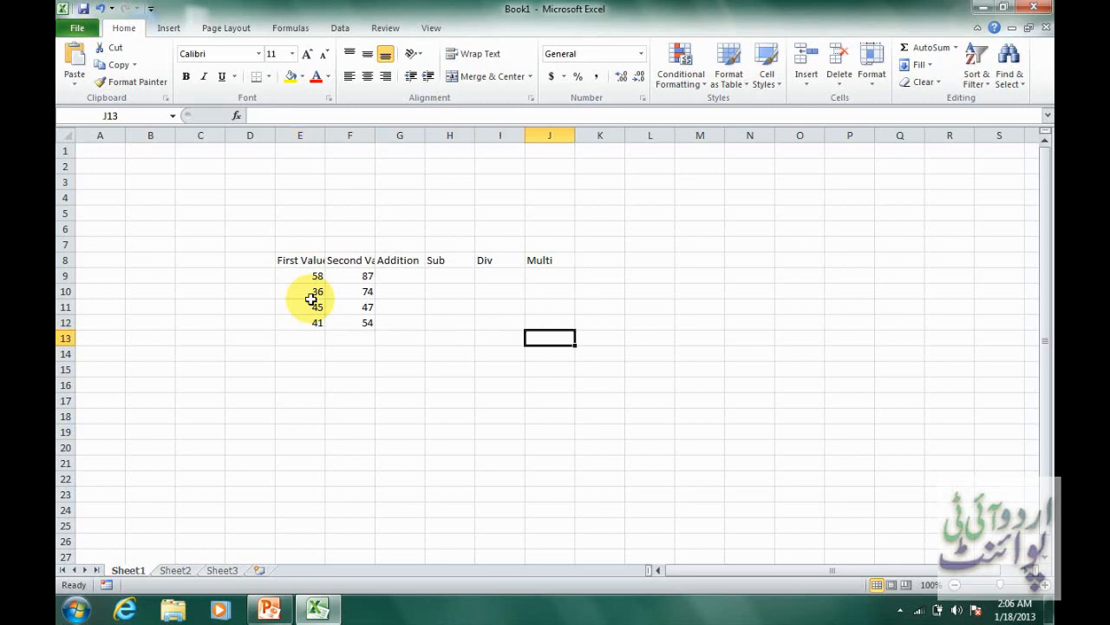
pyautogui.press('Down')
pyautogui.press('Up')
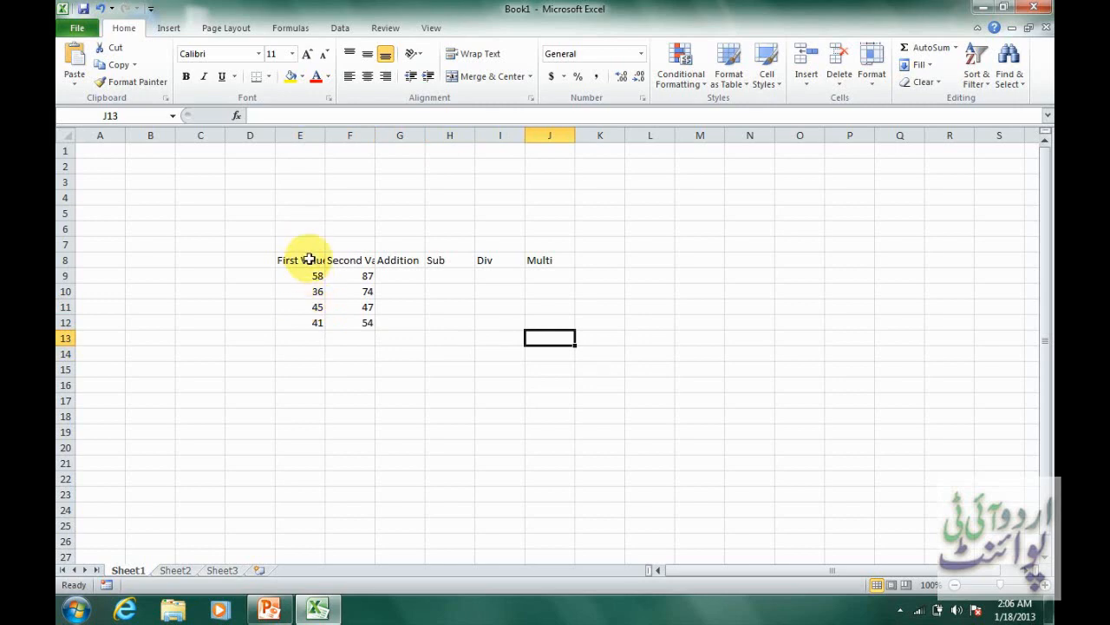
# Widen columns F and E so the headings "Second Value" and "First Value" fit fully.
pyautogui.click(309, 259)
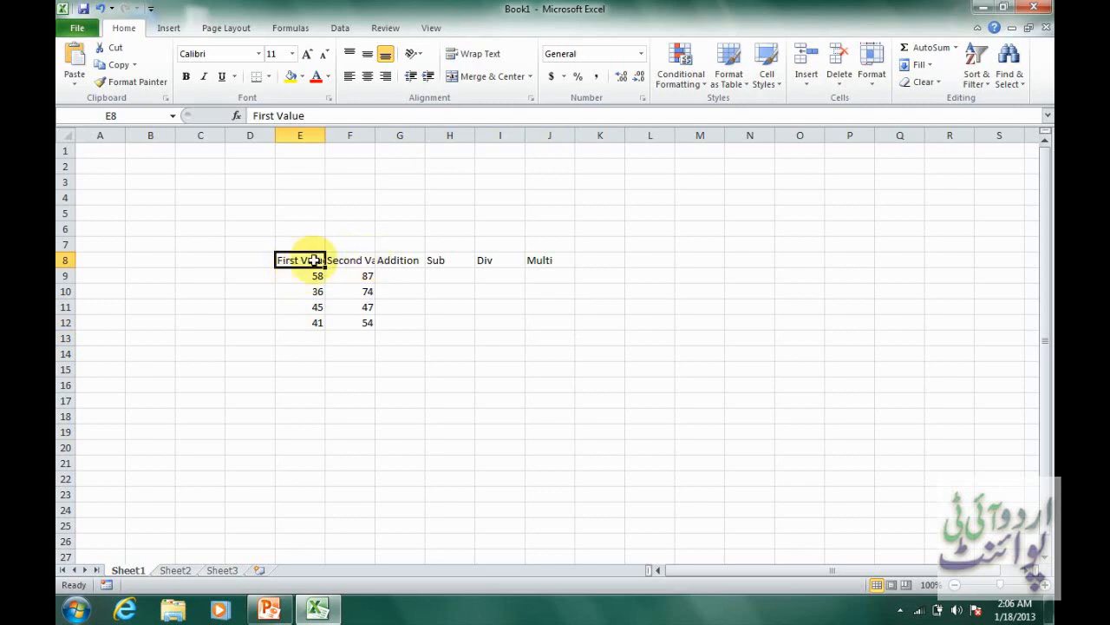
pyautogui.click(341, 263)
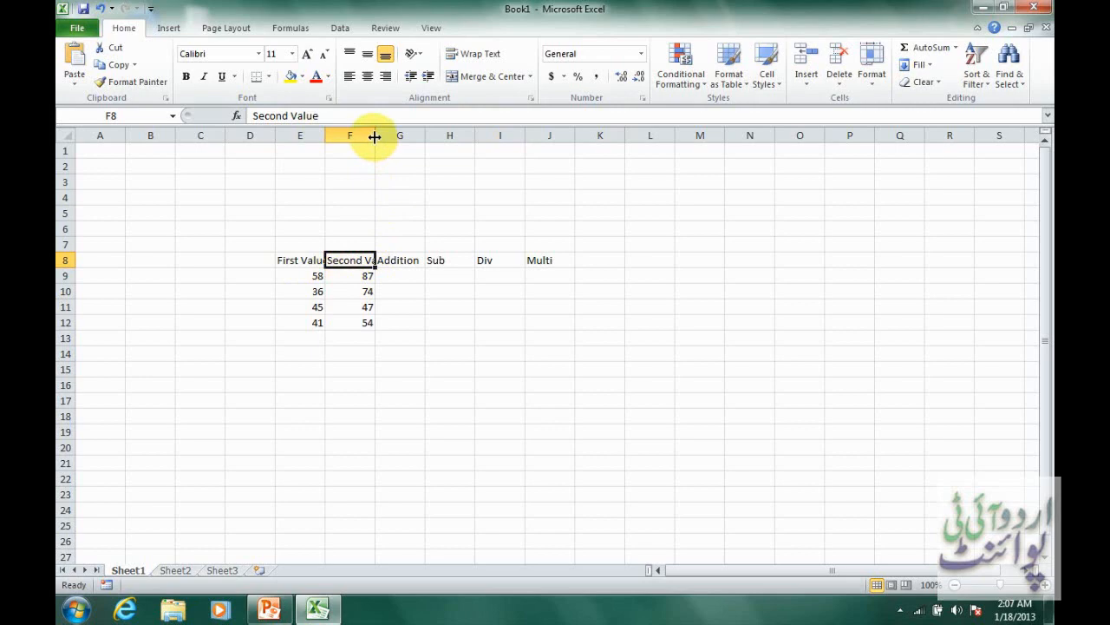
pyautogui.moveTo(374, 137); pyautogui.dragTo(400, 141)
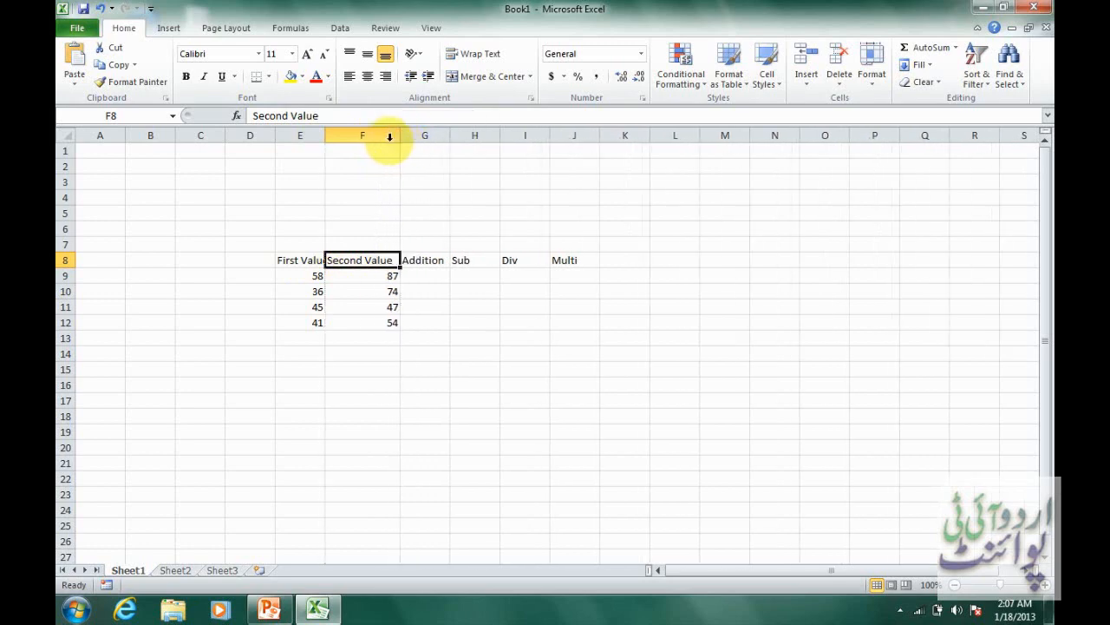
pyautogui.doubleClick(326, 136)
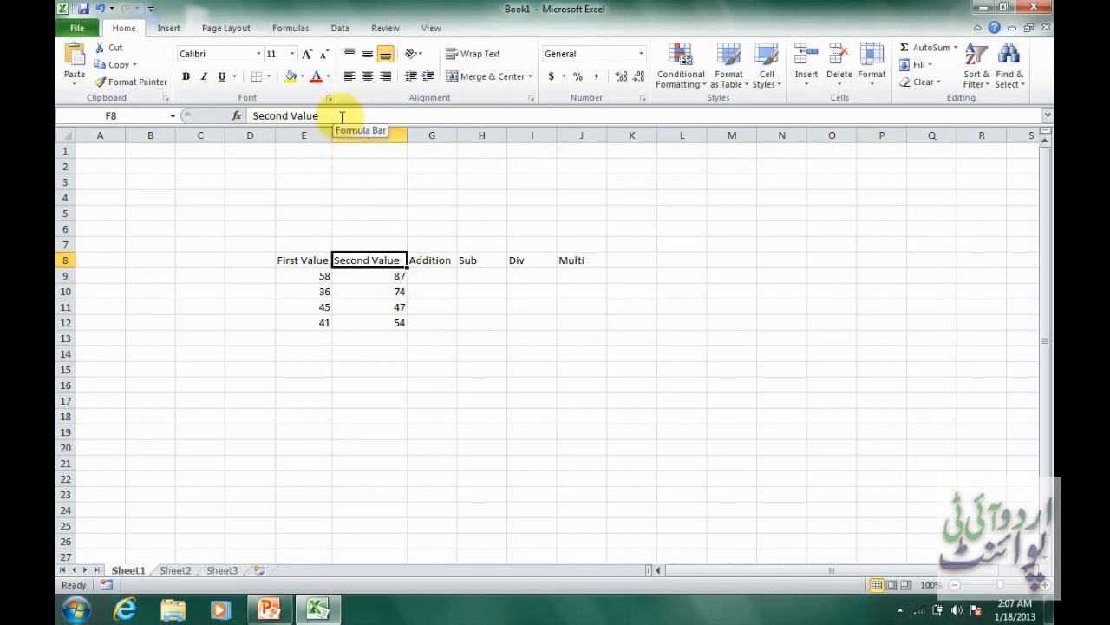
# Try to add the first row's values by entering 50+87 without an equals sign in G9.
pyautogui.click(430, 280)
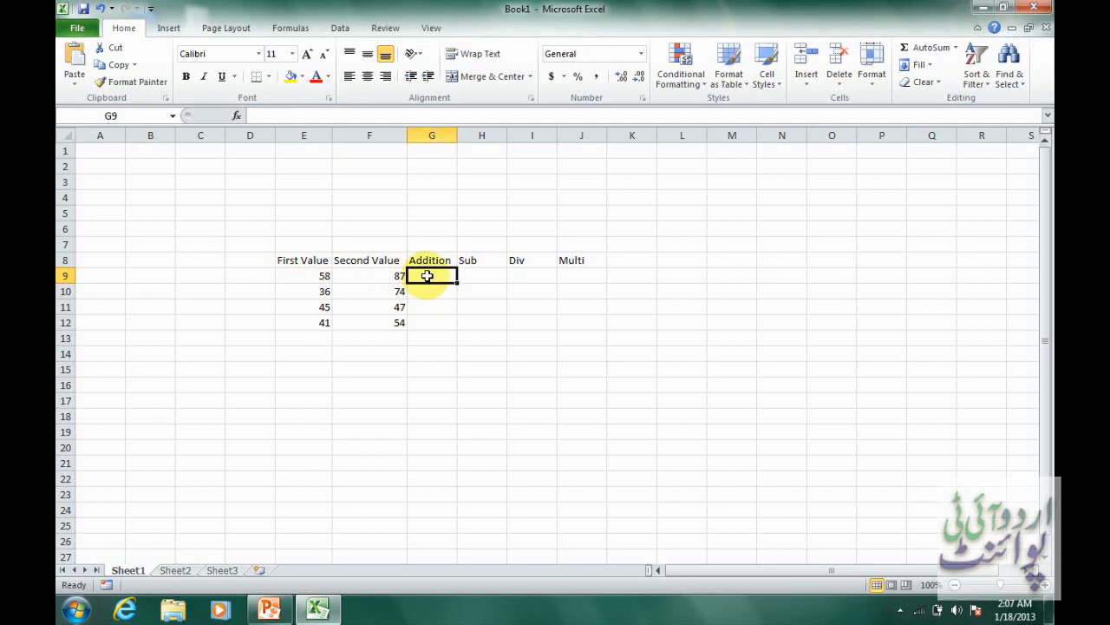
pyautogui.write('=')
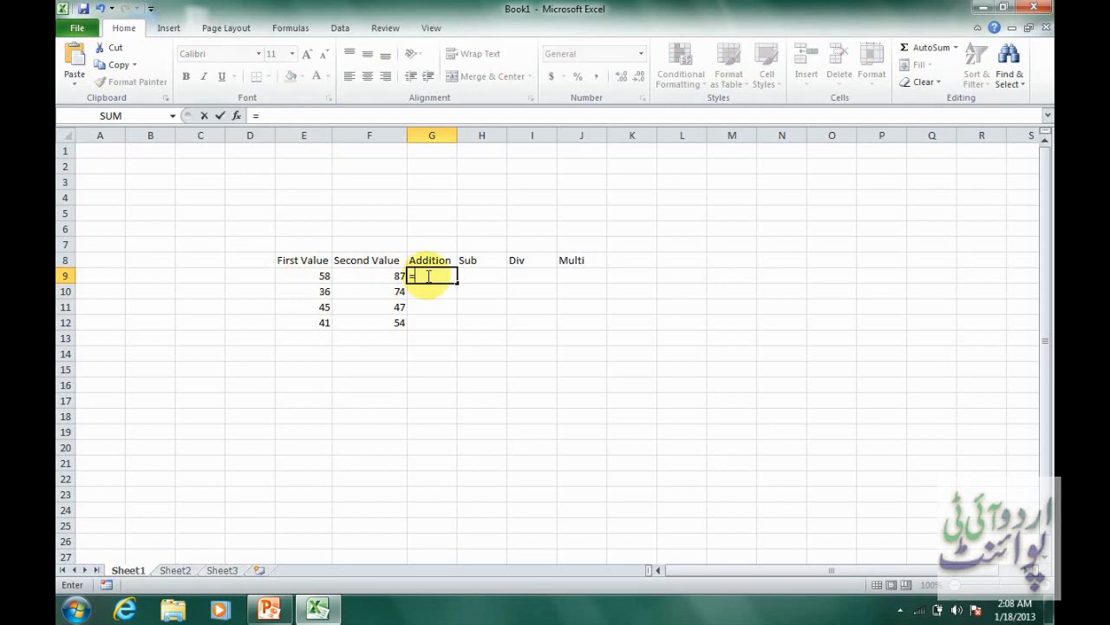
pyautogui.press('BackSpace')
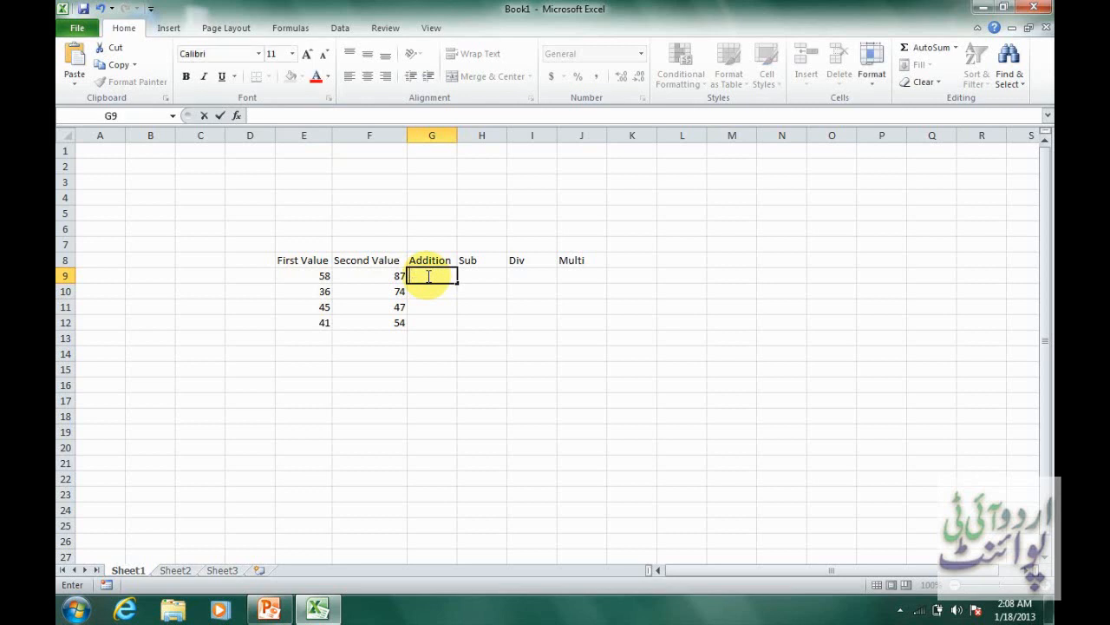
pyautogui.write('50+87')
pyautogui.press('Return')
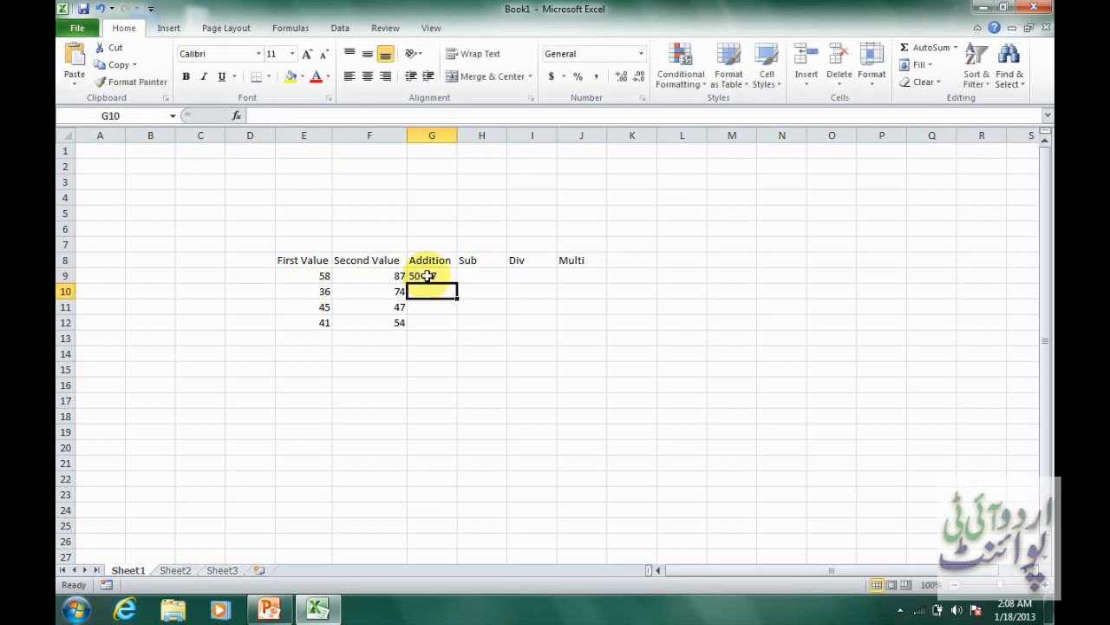
# Replace the entry in the Addition cell G9 with the formula =58+87 and reselect the cell to inspect it.
pyautogui.click(428, 275)
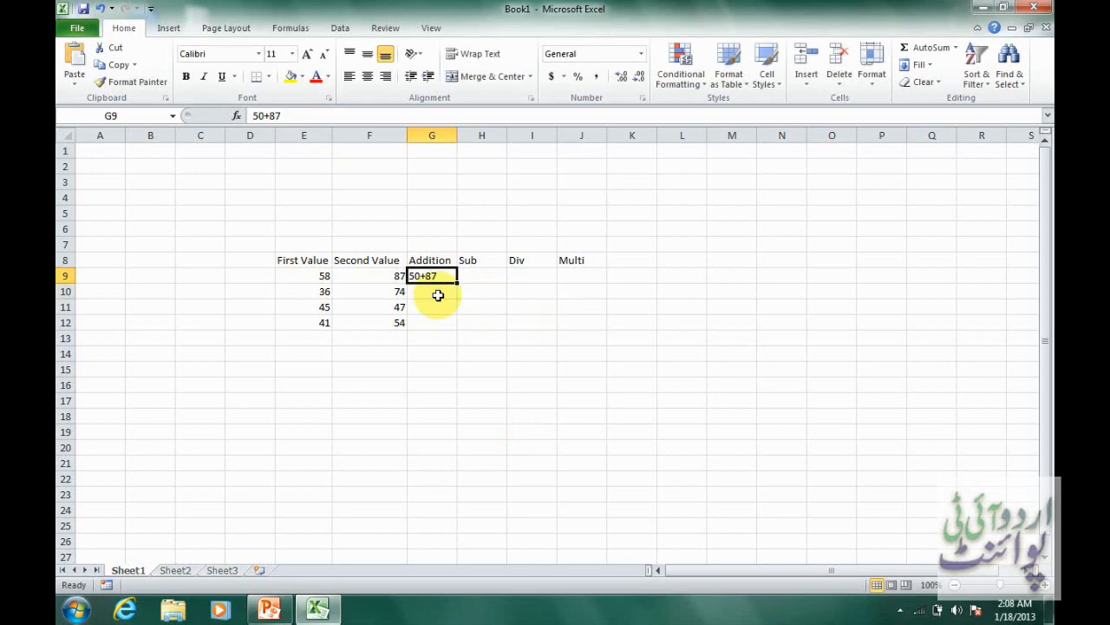
pyautogui.write('=')
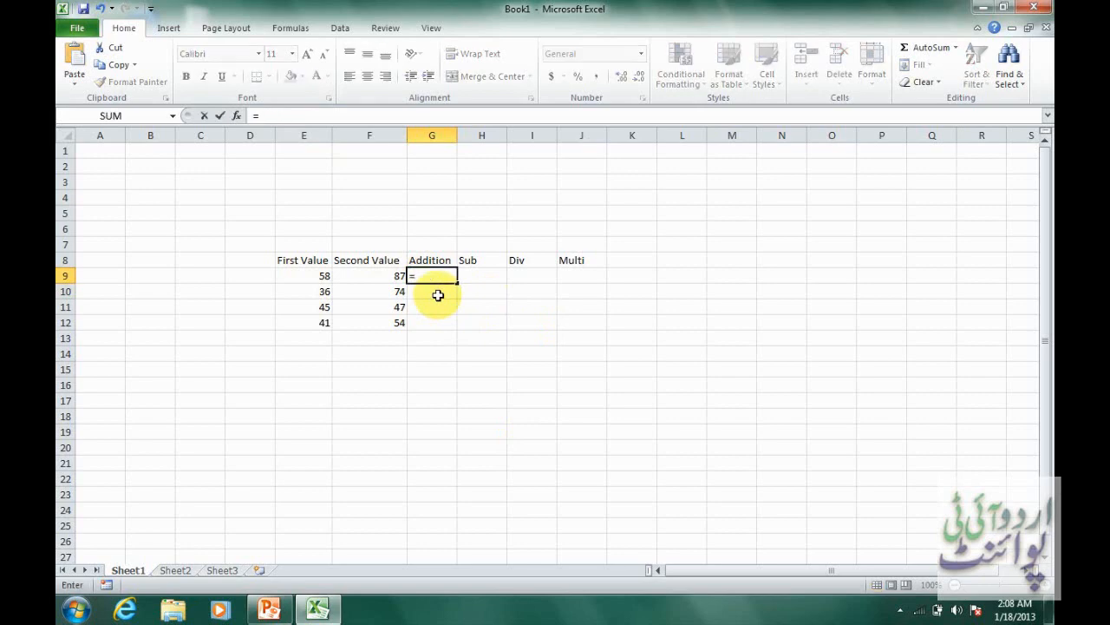
pyautogui.write('58')
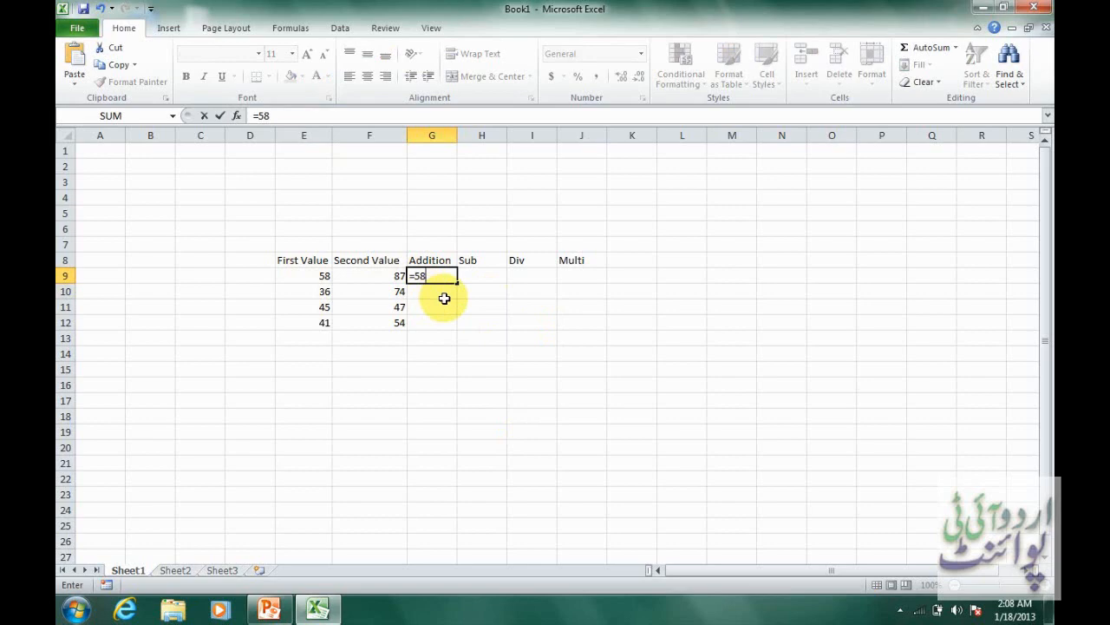
pyautogui.write('+87')
pyautogui.press('Tab')
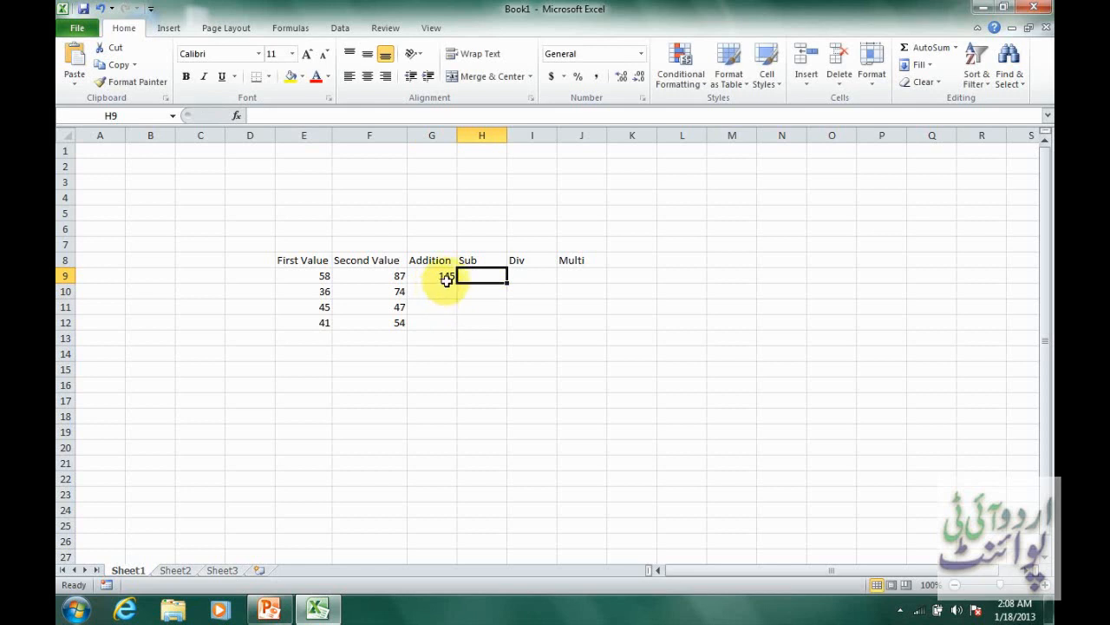
pyautogui.click(447, 278)
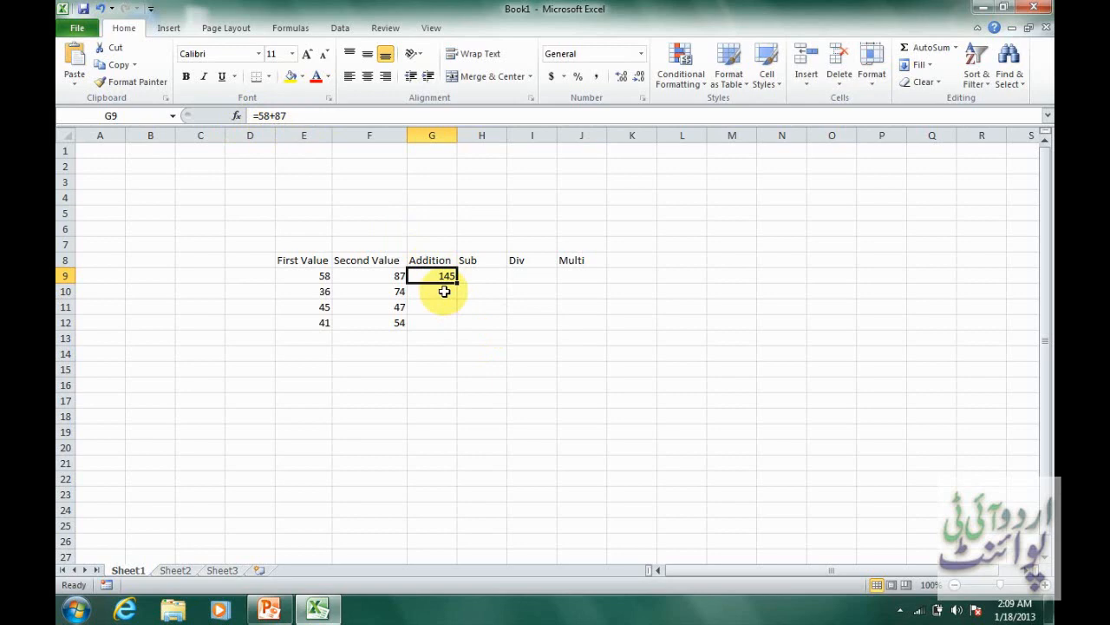
# Change the first value in E9 to 60 and select G9 to check its formula.
pyautogui.click(318, 276)
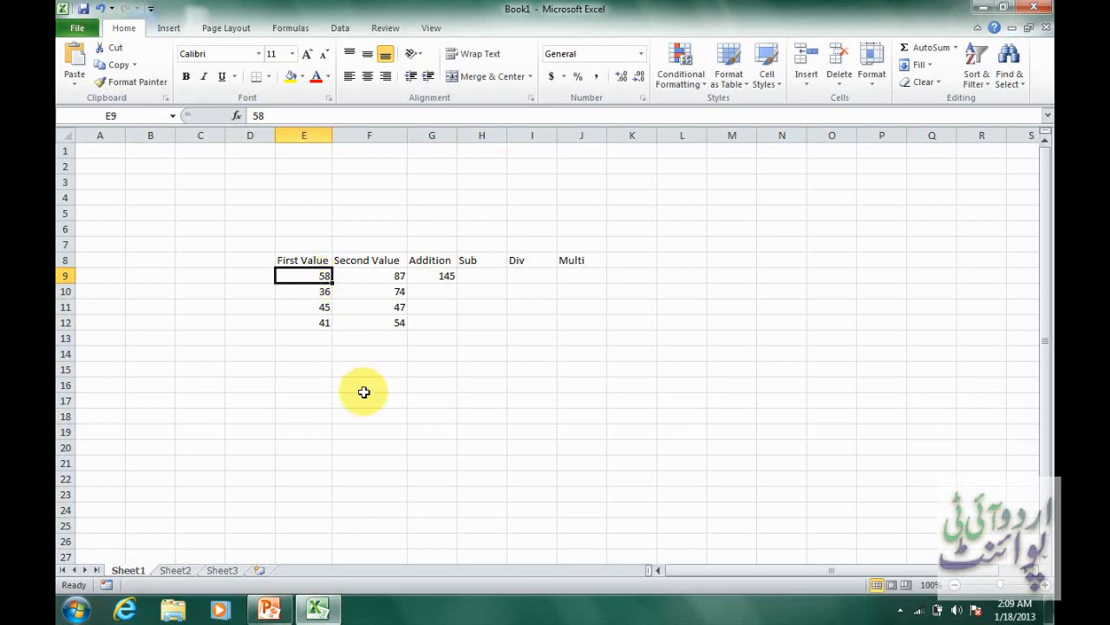
pyautogui.write('60')
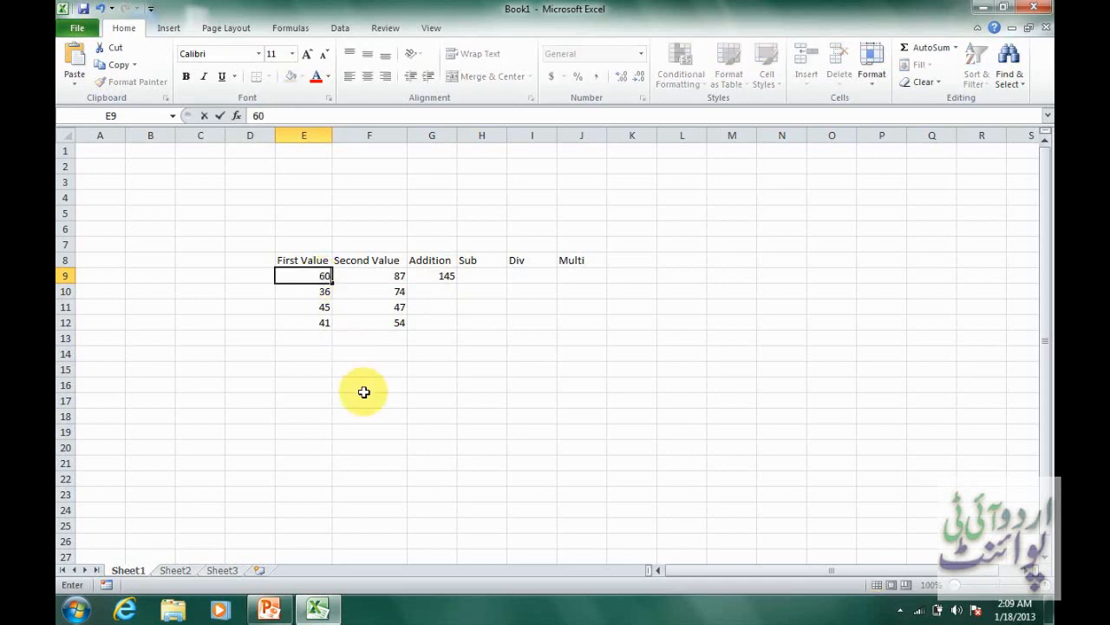
pyautogui.press('Tab')
pyautogui.press('Tab')
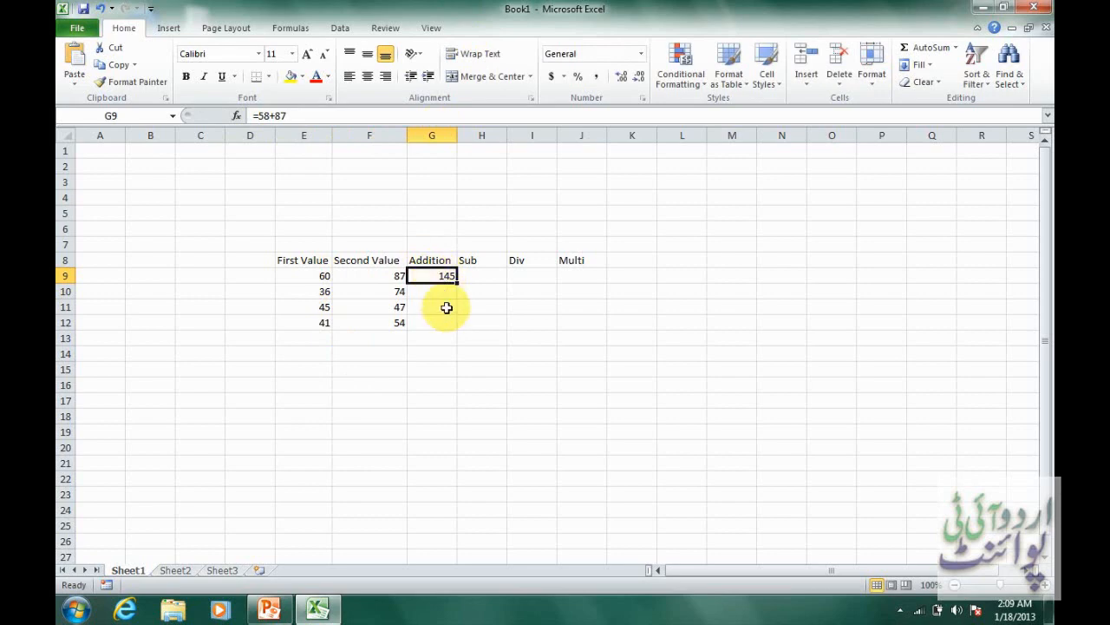
# Edit the Addition formula in G9 to =60+87 and check the contents of E9, F9 and G9.
pyautogui.doubleClick(445, 276)
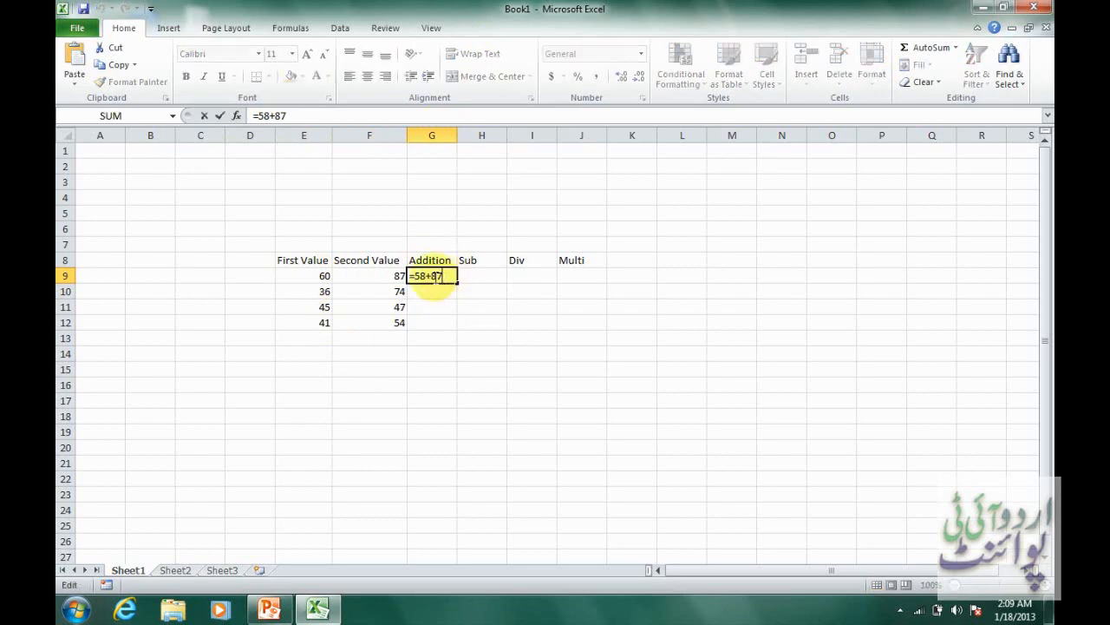
pyautogui.moveTo(422, 276); pyautogui.dragTo(416, 276)
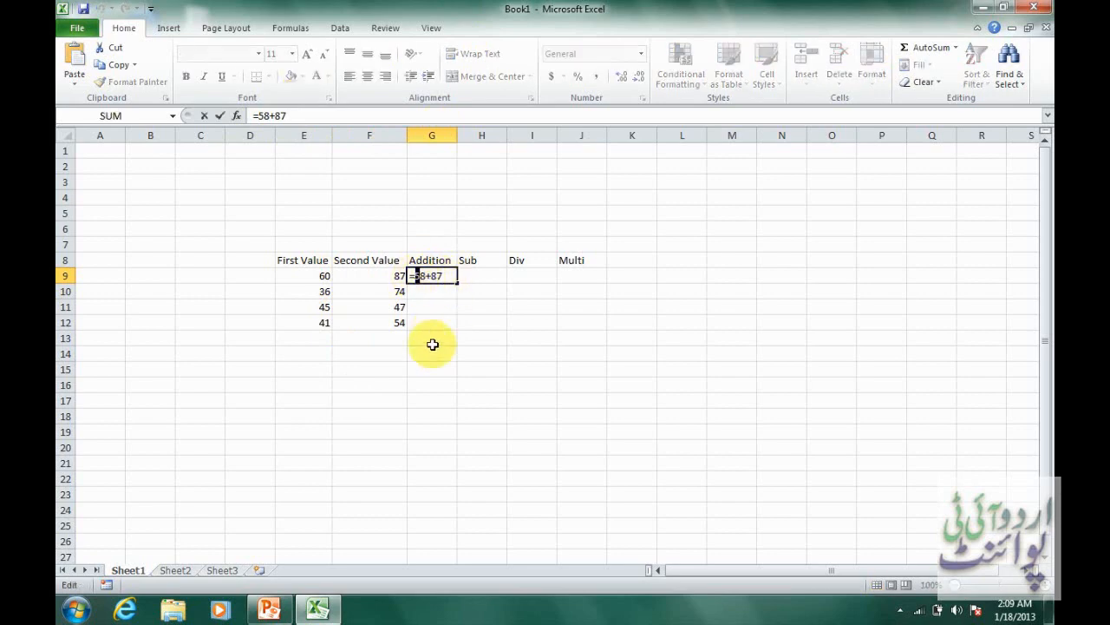
pyautogui.write('6')
pyautogui.press('Delete')
pyautogui.write('0')
pyautogui.press('Return')
pyautogui.press('Up')
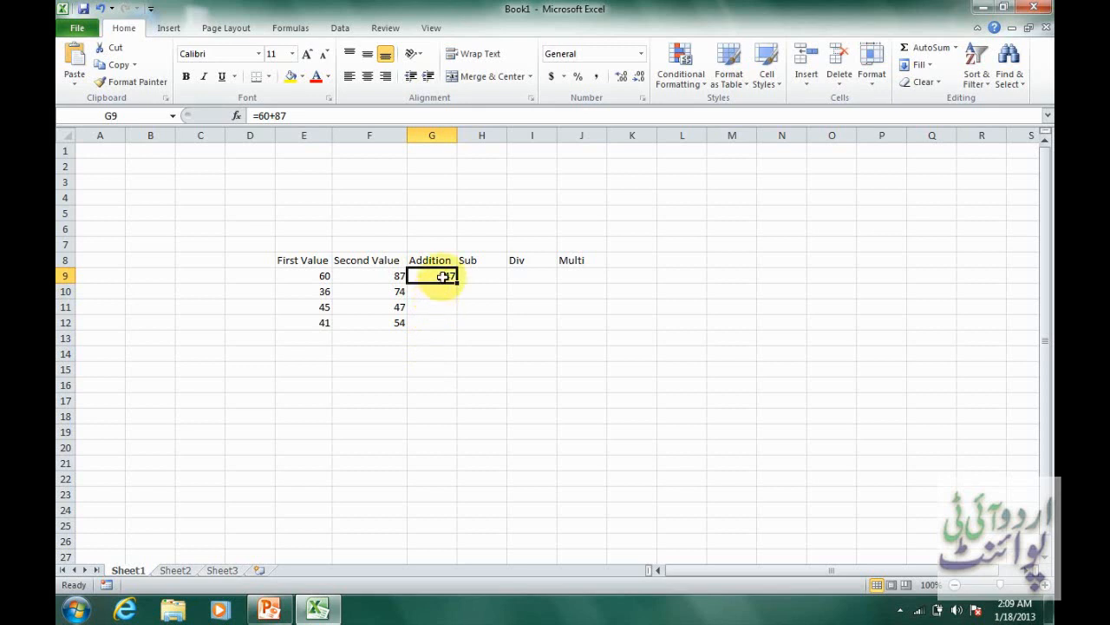
pyautogui.click(306, 278)
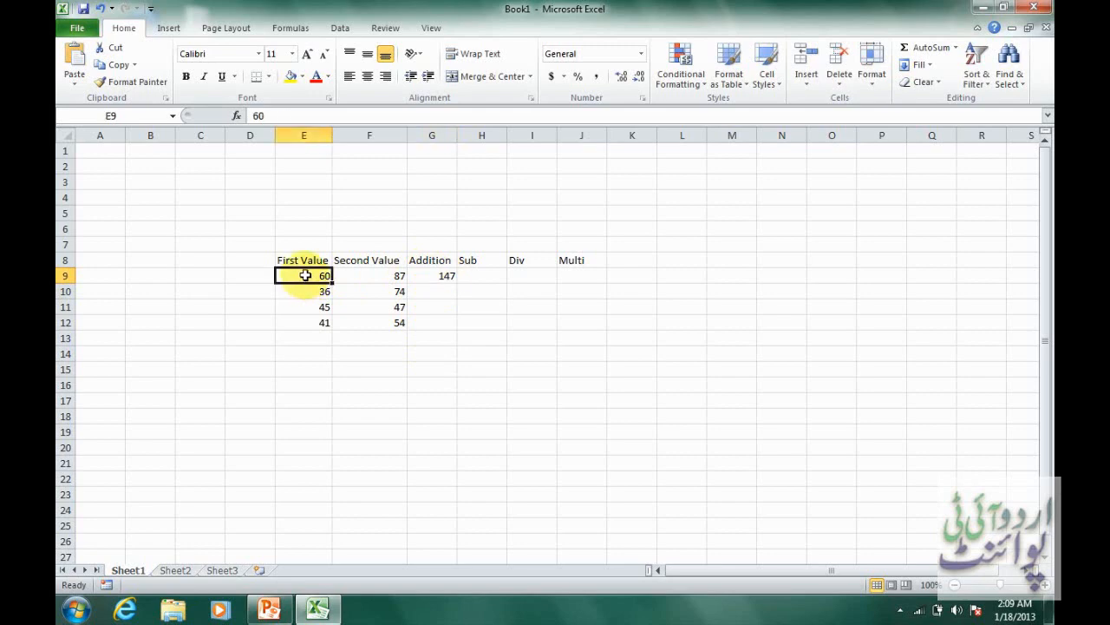
pyautogui.click(376, 273)
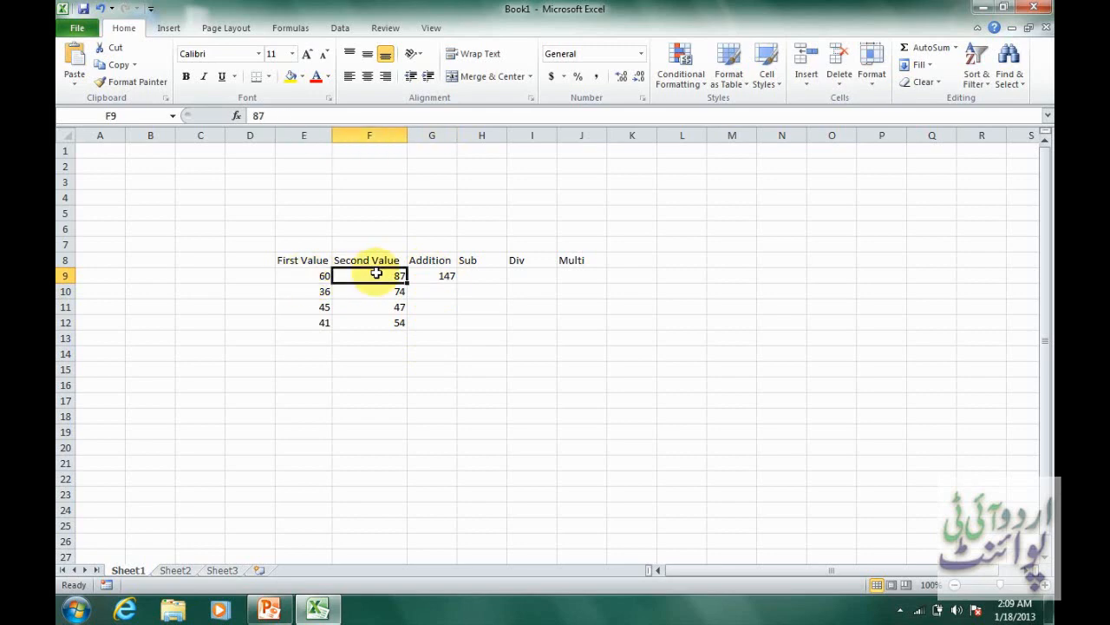
pyautogui.click(445, 275)
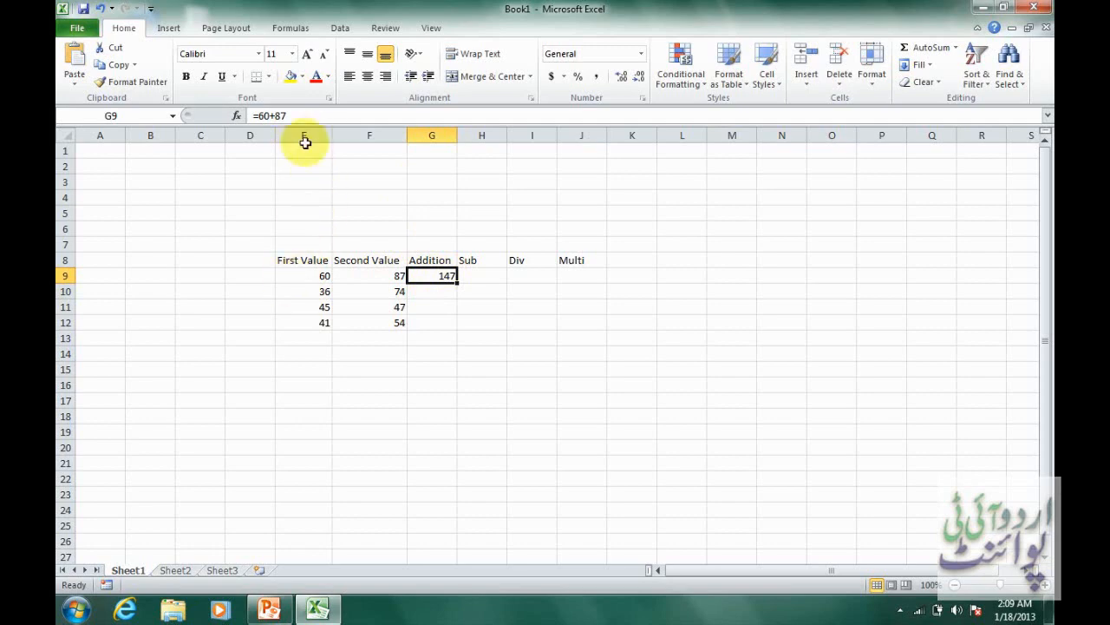
# Replace the fixed numbers in the Addition cell G9 with the cell-reference formula =E9+F9.
pyautogui.click(307, 275)
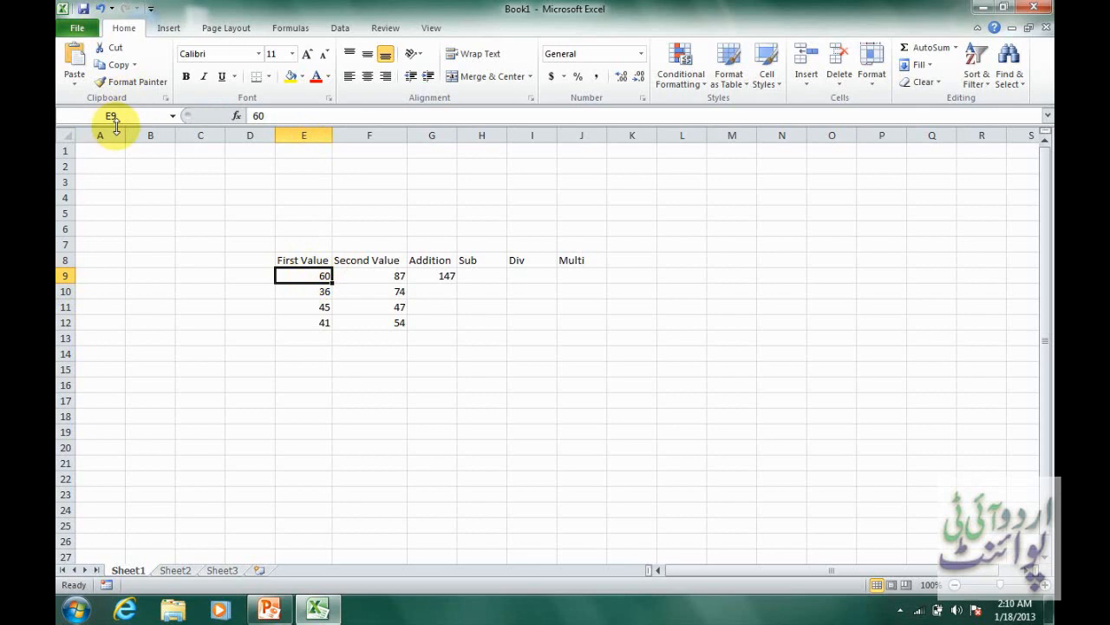
pyautogui.click(439, 275)
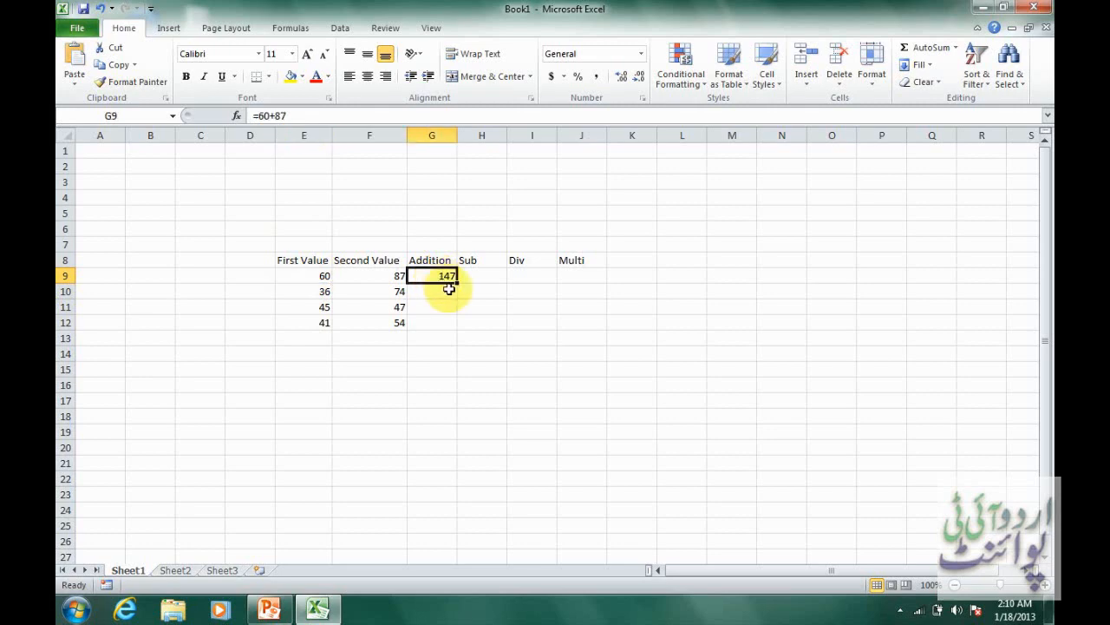
pyautogui.write('=')
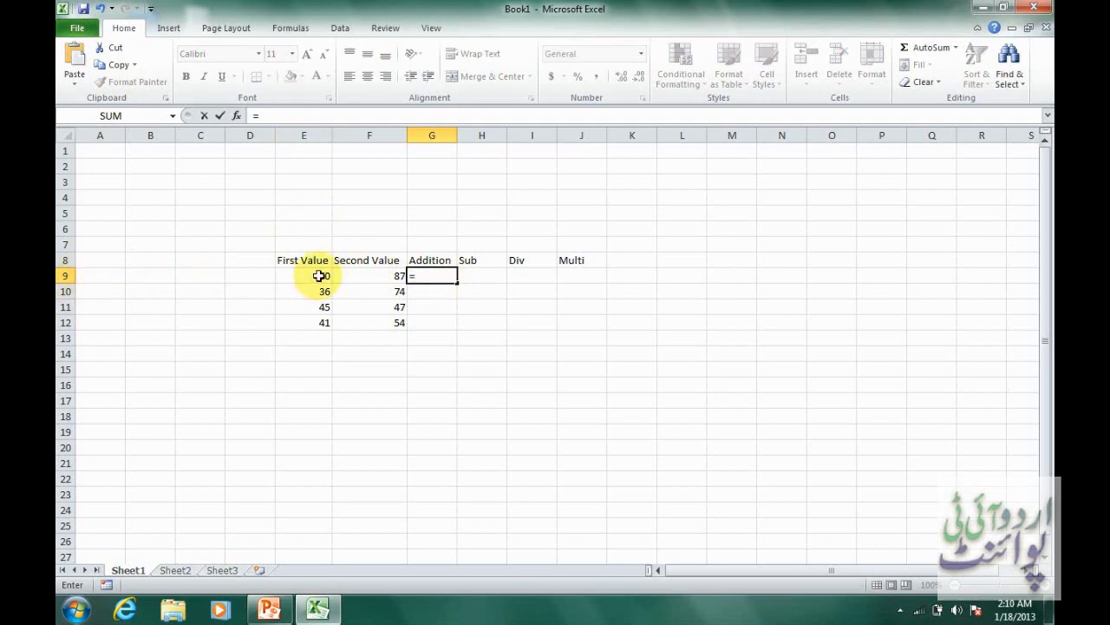
pyautogui.write('e')
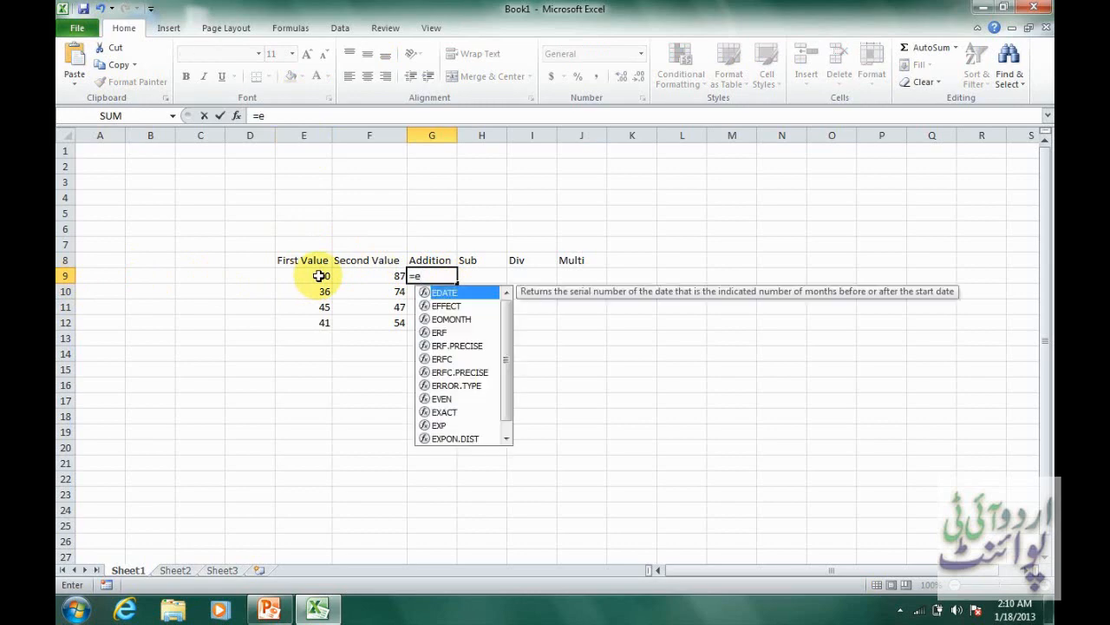
pyautogui.write('9')
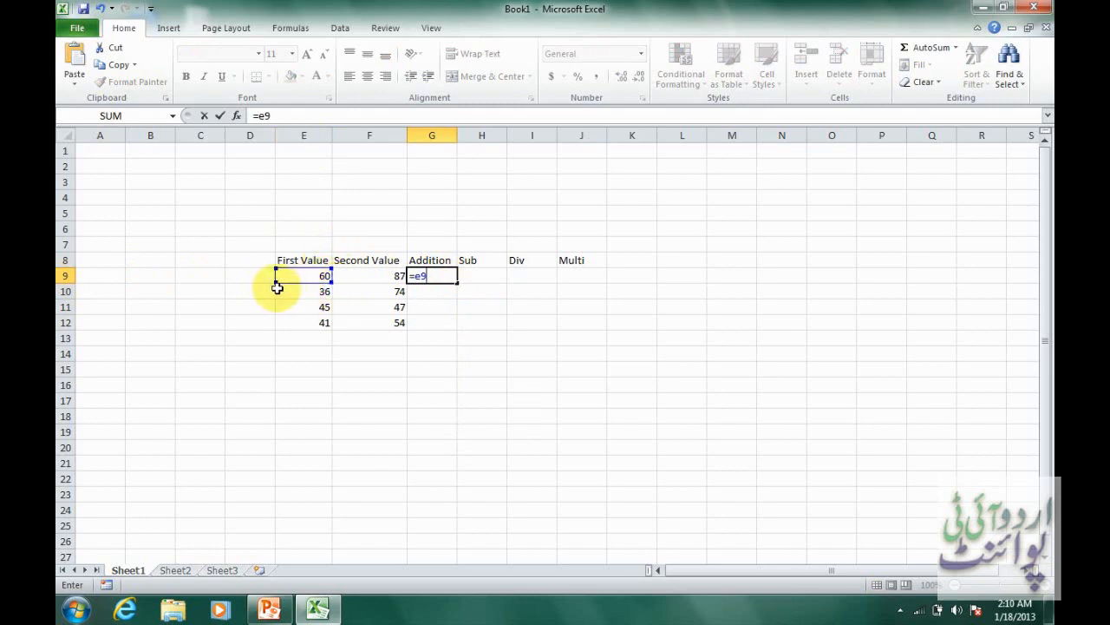
pyautogui.write('+')
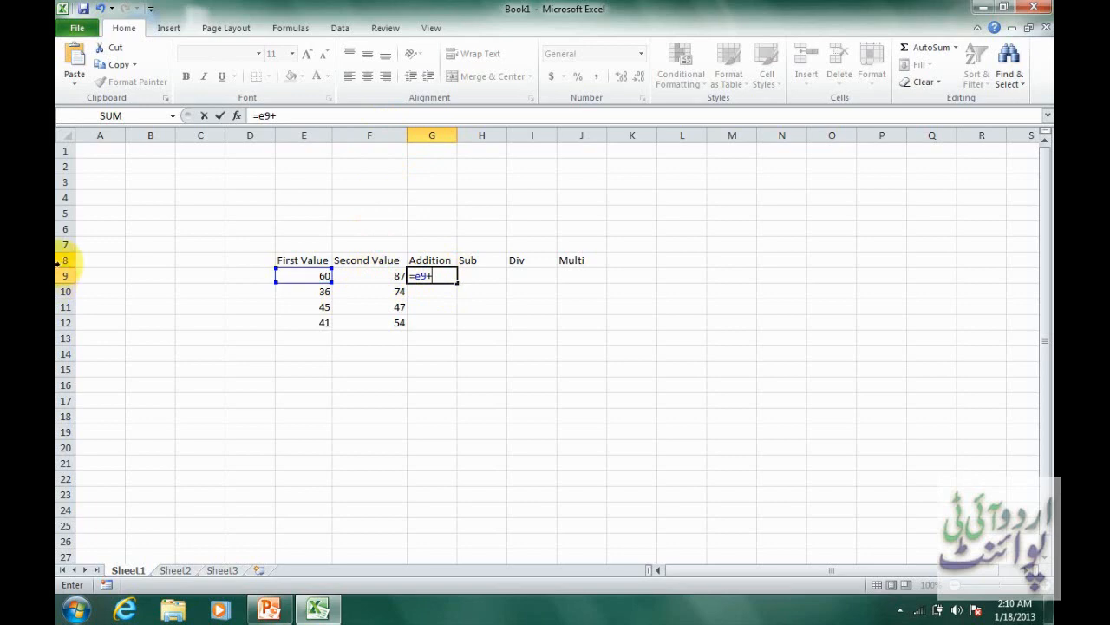
pyautogui.click(366, 275)
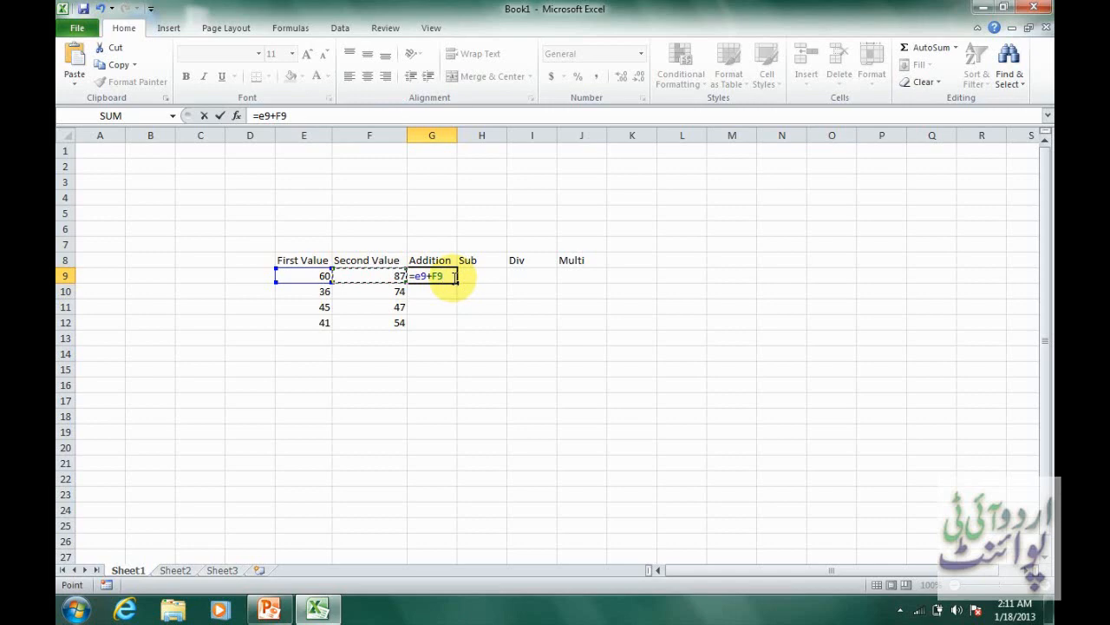
pyautogui.press('Tab')
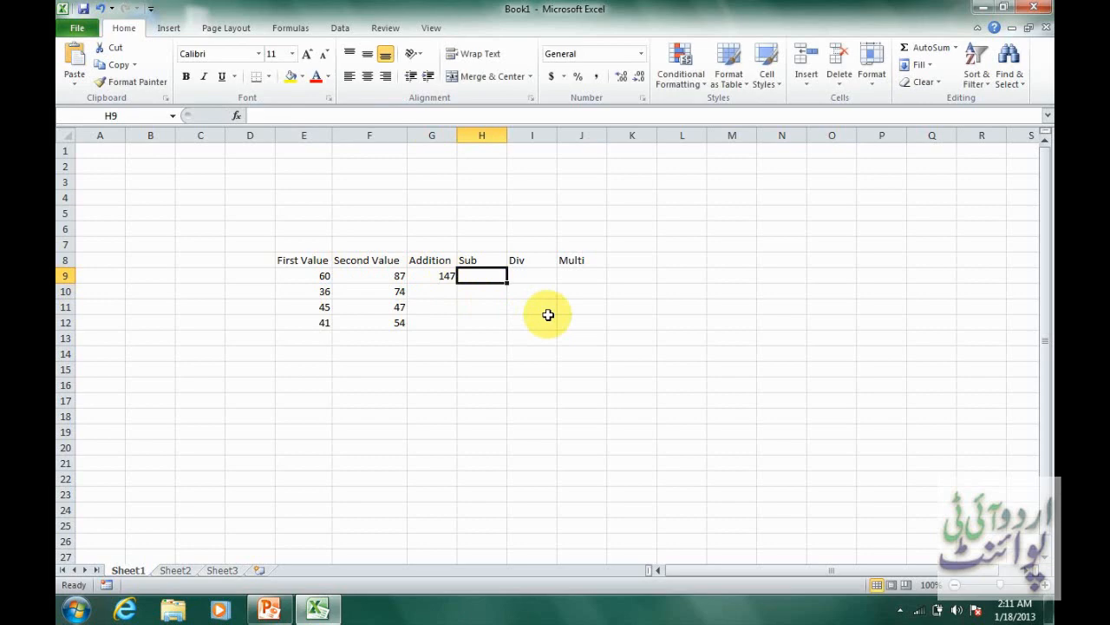
# Change the first value in E9 to 87 to test the Addition formula.
pyautogui.click(314, 277)
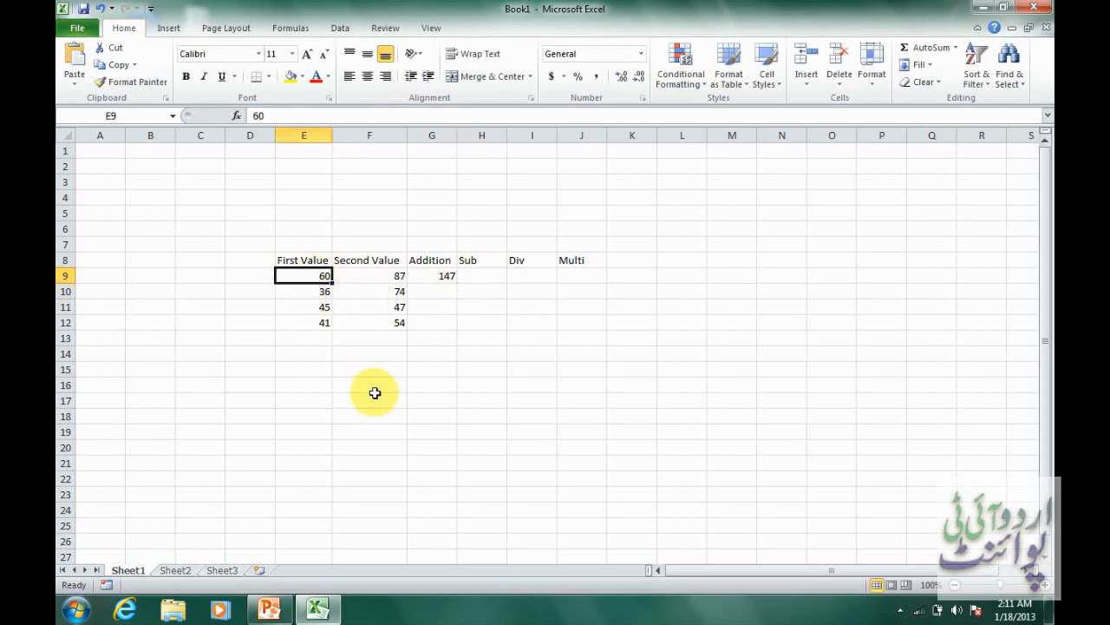
pyautogui.write('87')
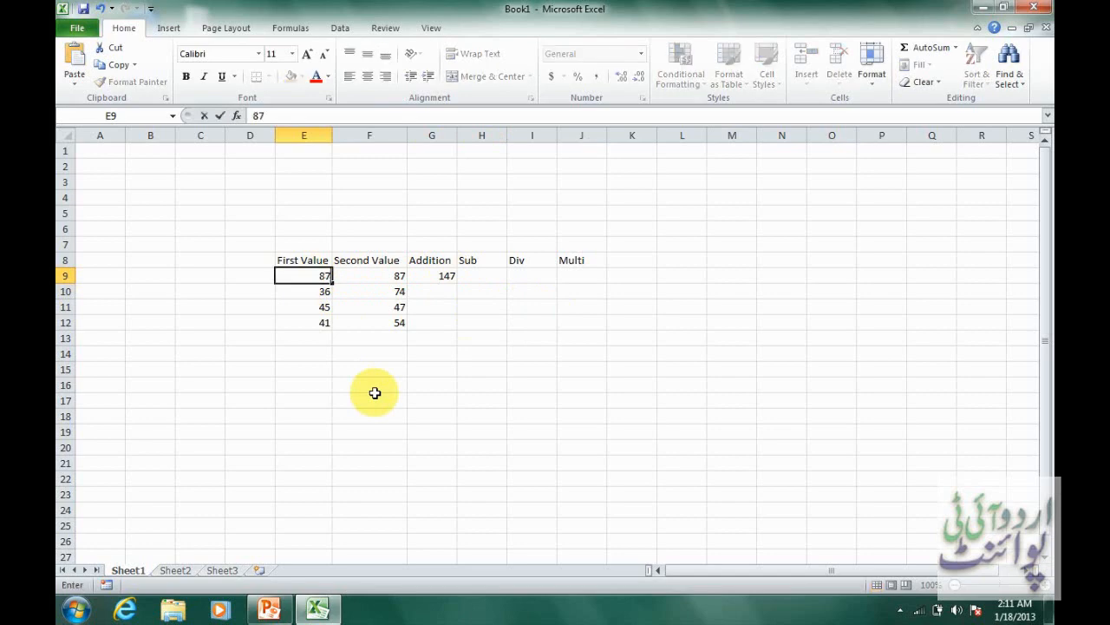
pyautogui.press('Tab')
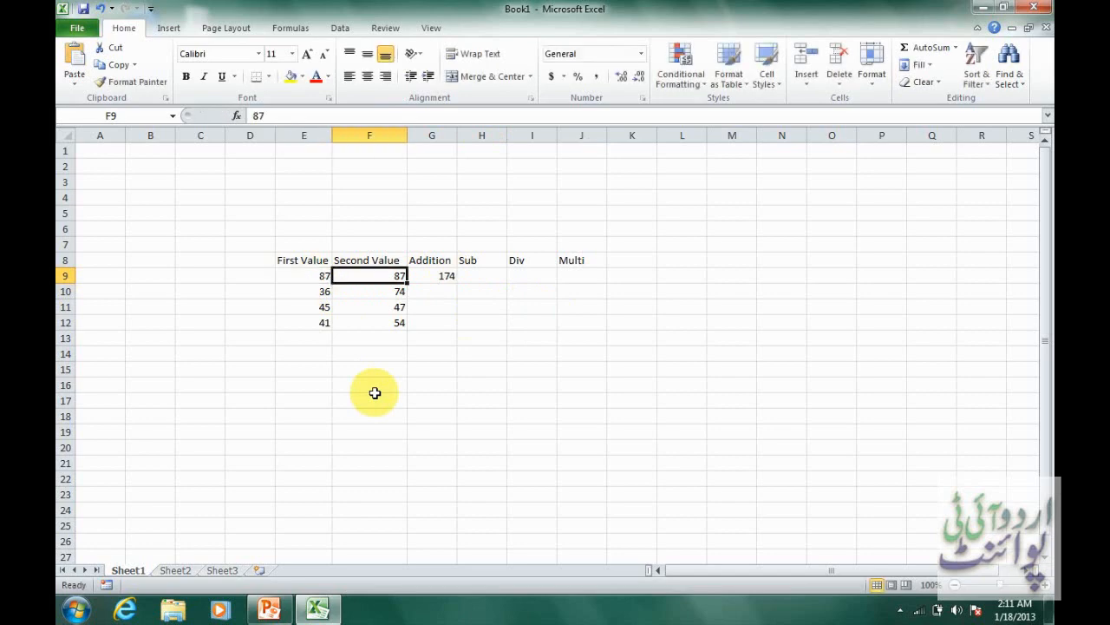
# Enter the subtraction formula =E9-F9 in the Sub cell H9.
pyautogui.click(469, 274)
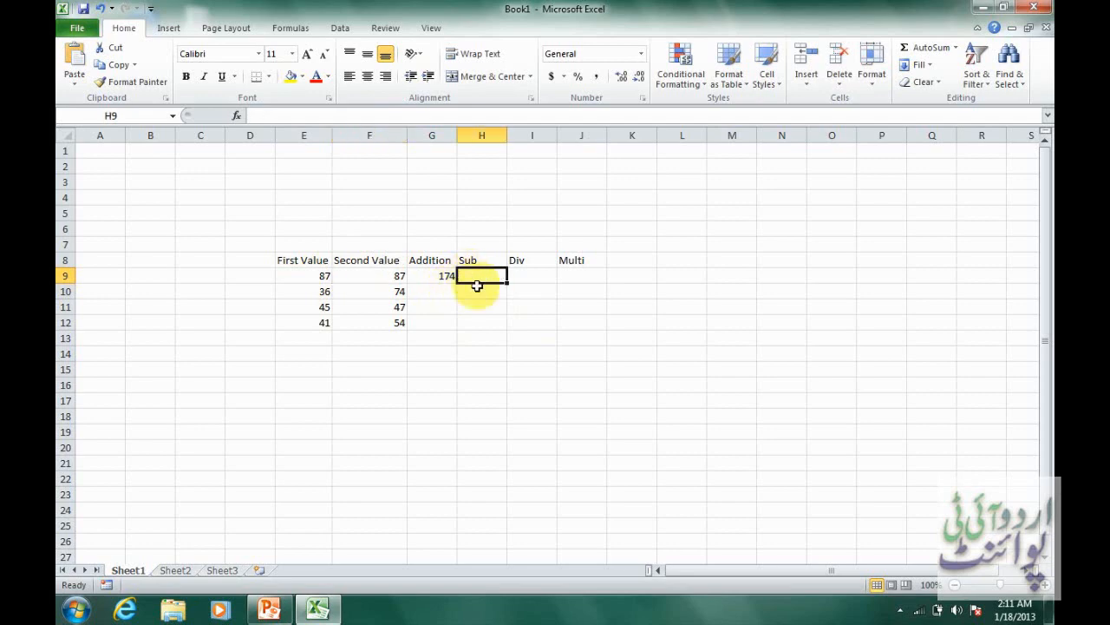
pyautogui.write('=')
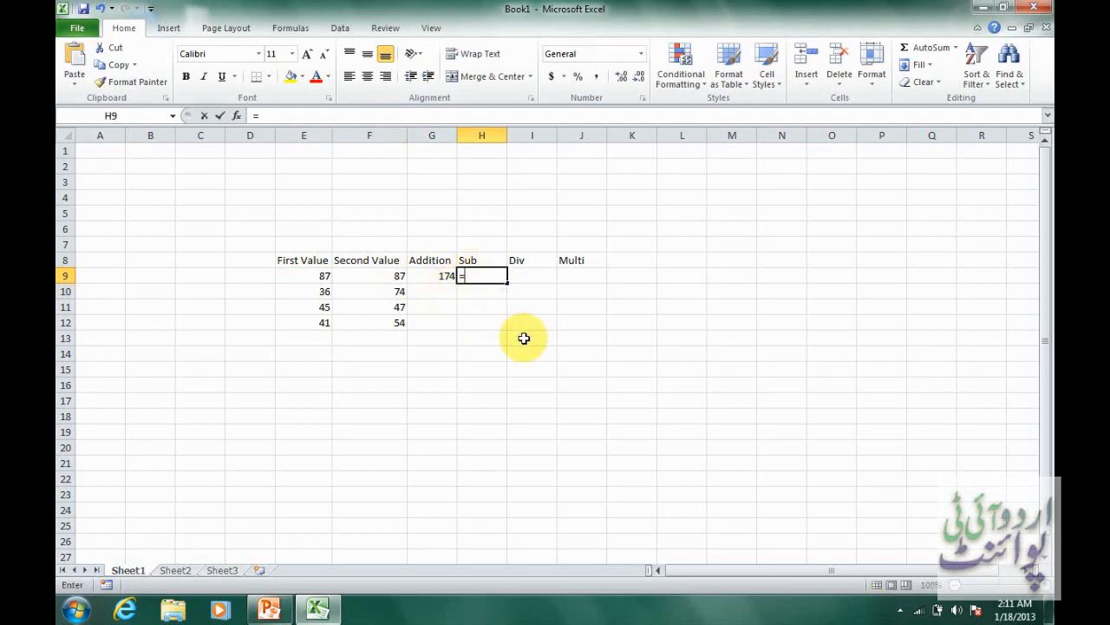
pyautogui.click(324, 277)
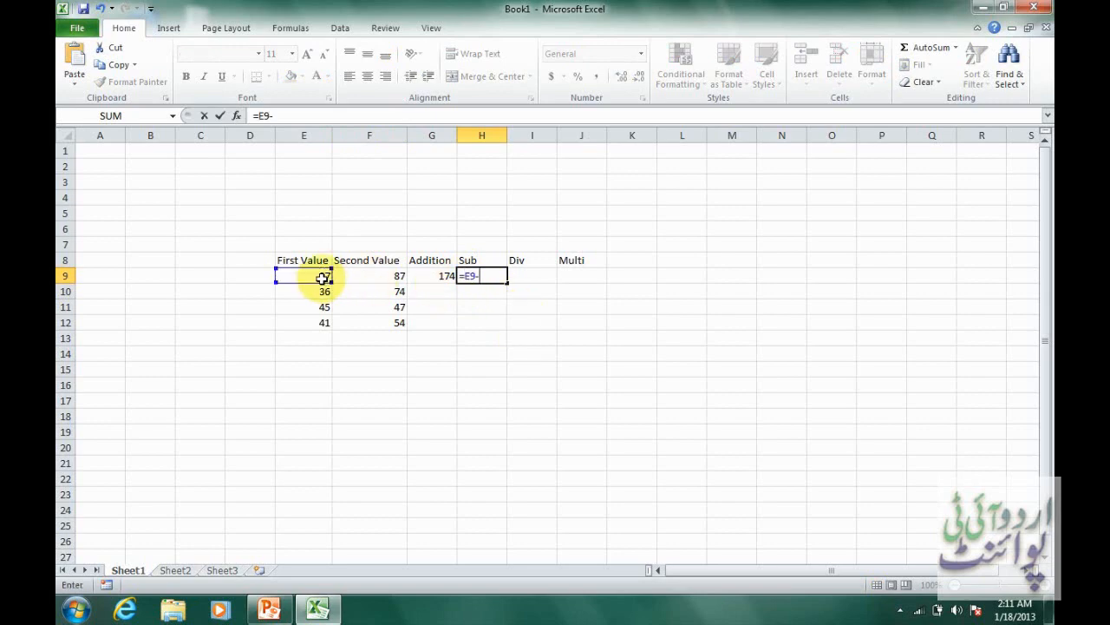
pyautogui.write('-')
pyautogui.click(382, 278)
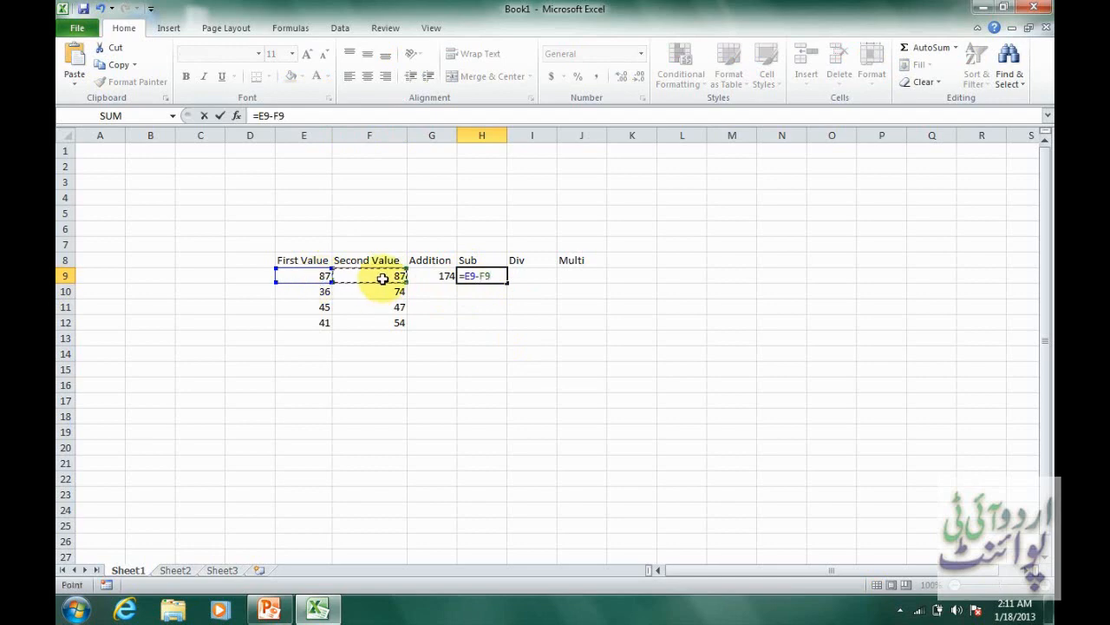
pyautogui.press('Tab')
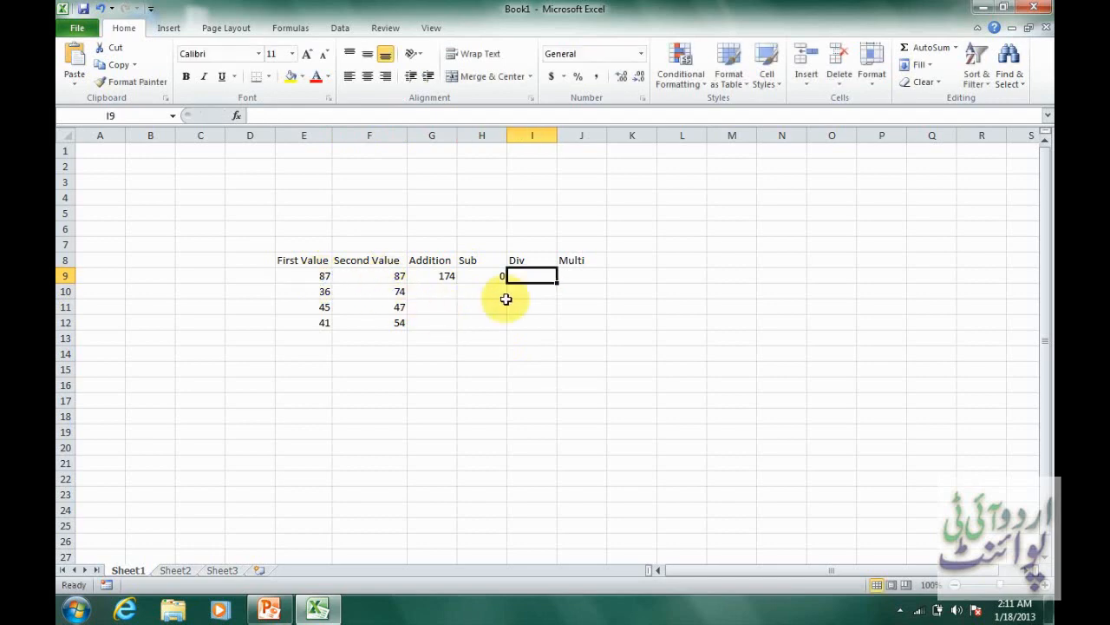
# Enter the division formula =E9/F9 in the Div cell I9.
pyautogui.write('=')
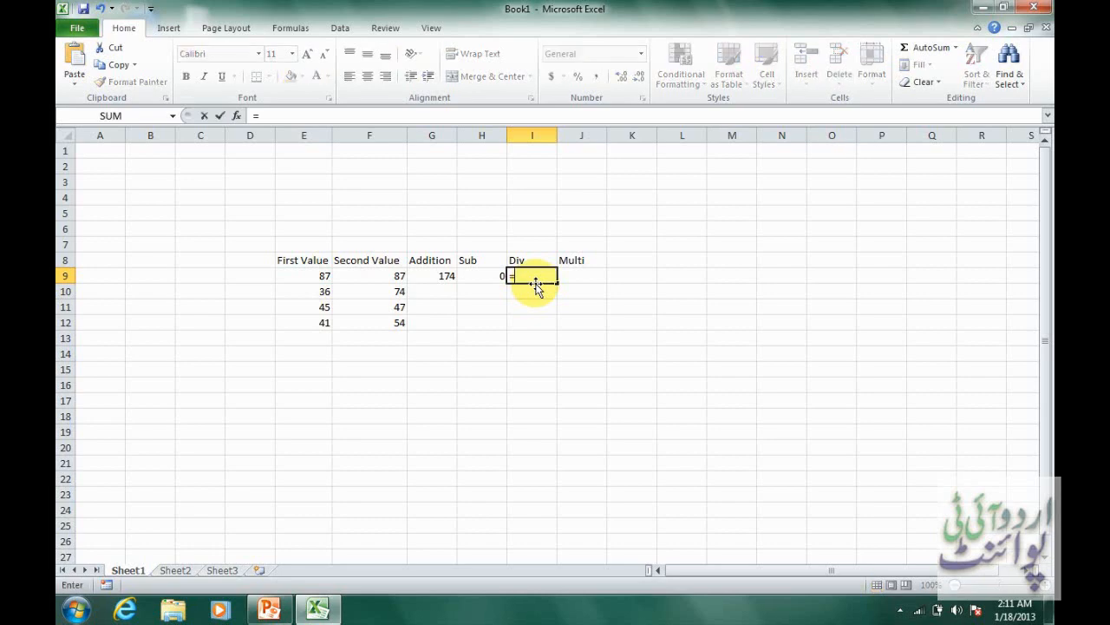
pyautogui.click(320, 277)
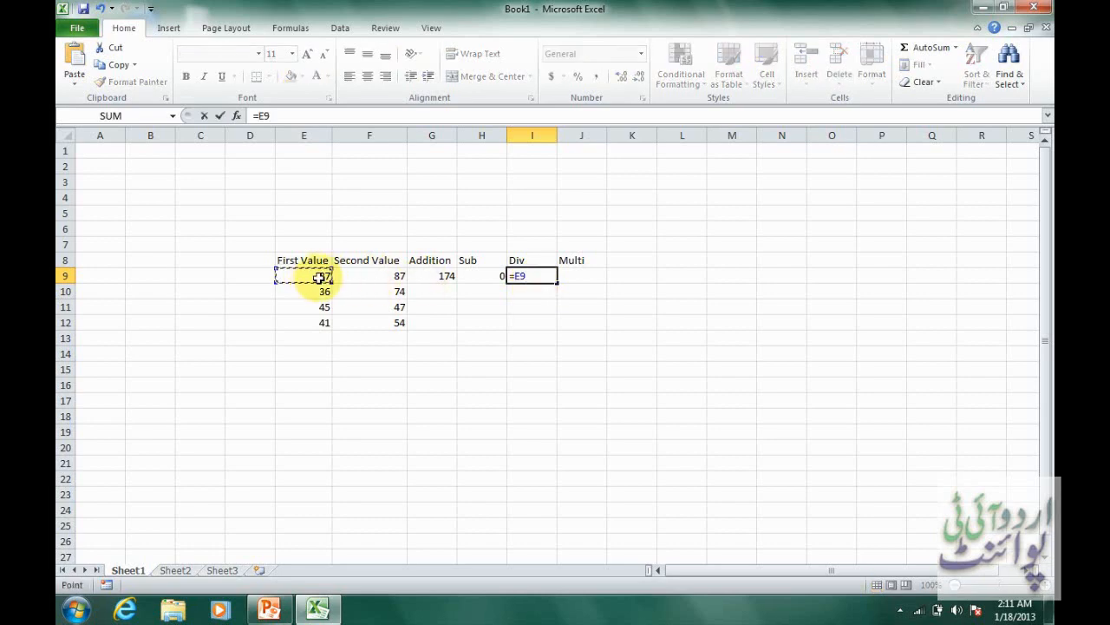
pyautogui.write('/')
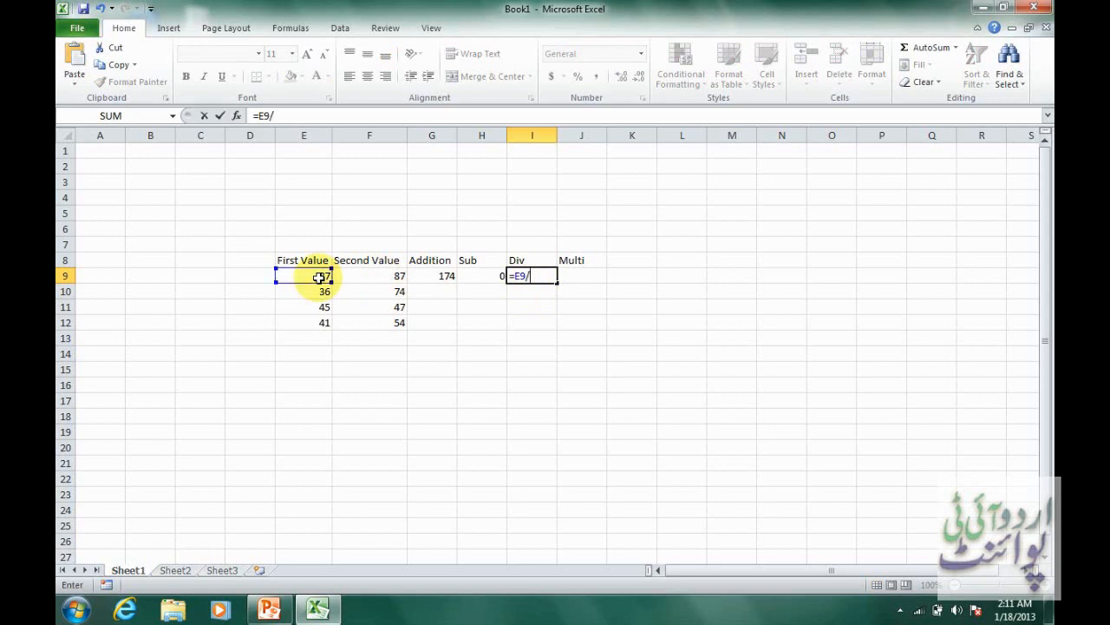
pyautogui.click(369, 279)
pyautogui.press('Tab')
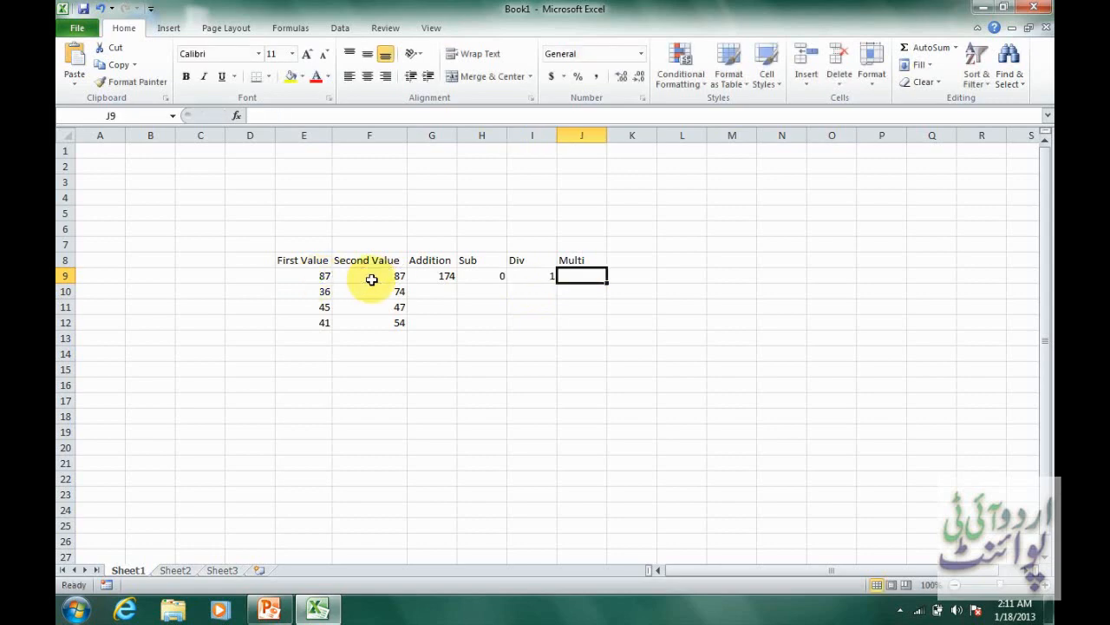
# Enter the multiplication formula =E9*F9 in the Multi cell J9.
pyautogui.write('=')
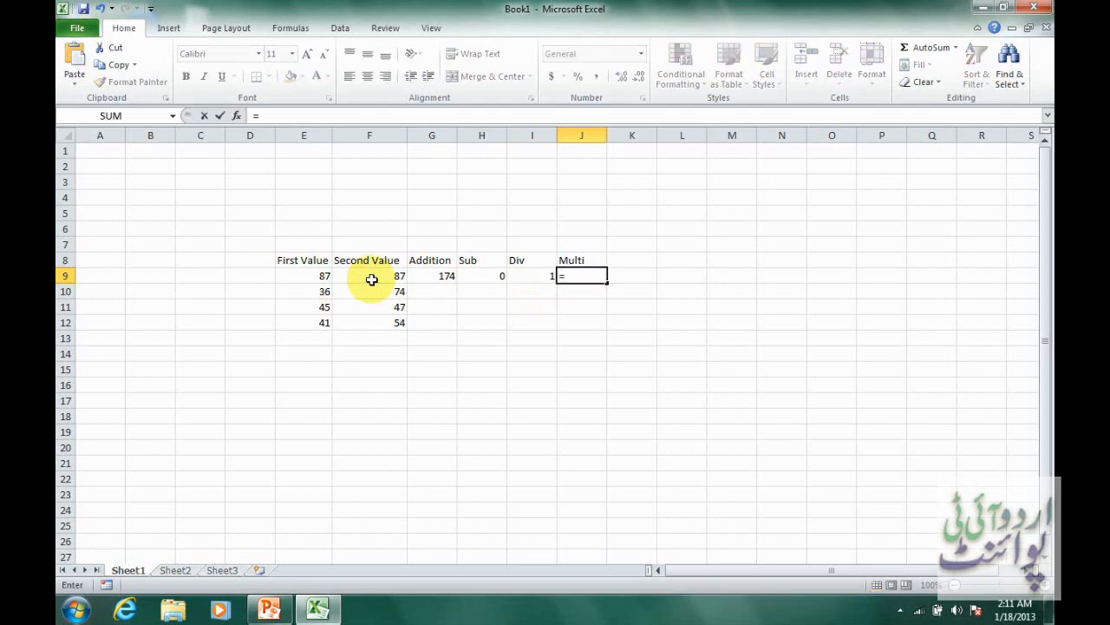
pyautogui.click(323, 278)
pyautogui.write('*')
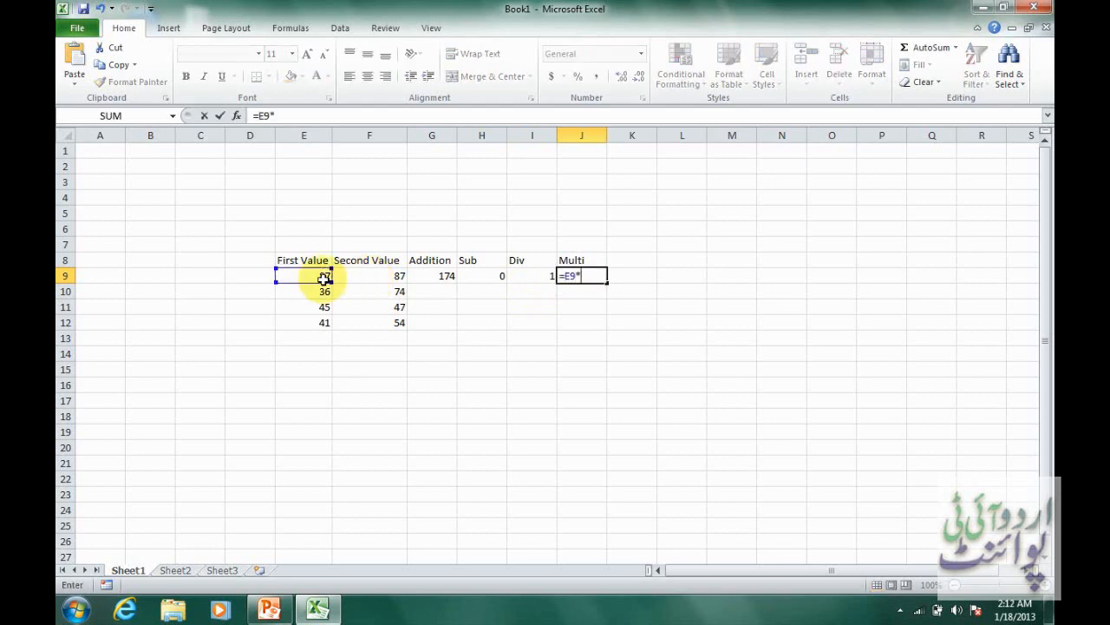
pyautogui.click(367, 278)
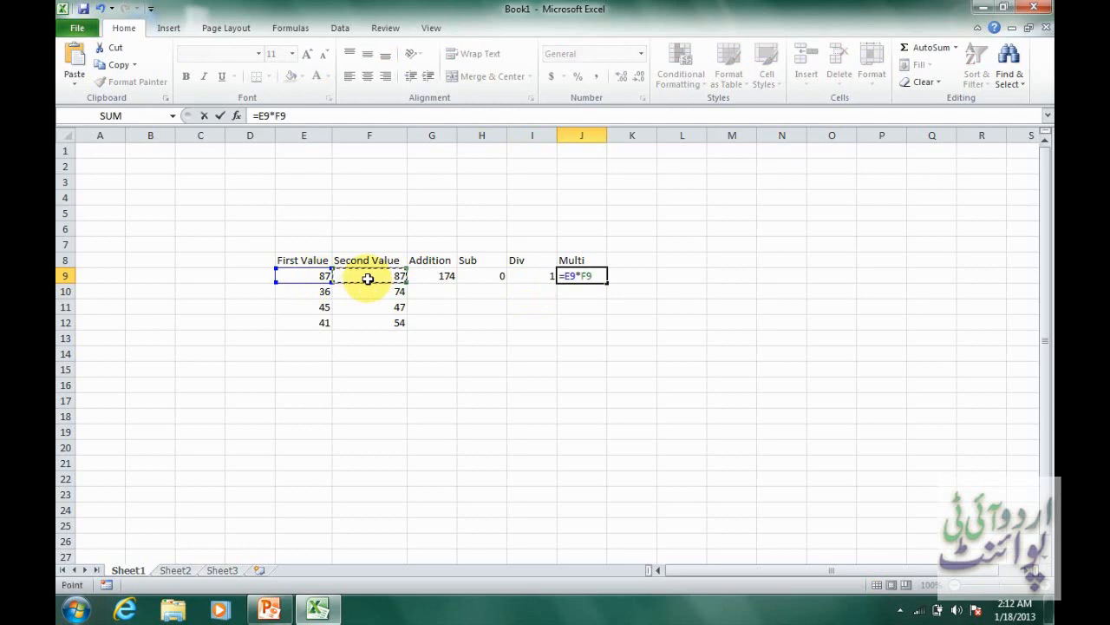
pyautogui.press('Return')
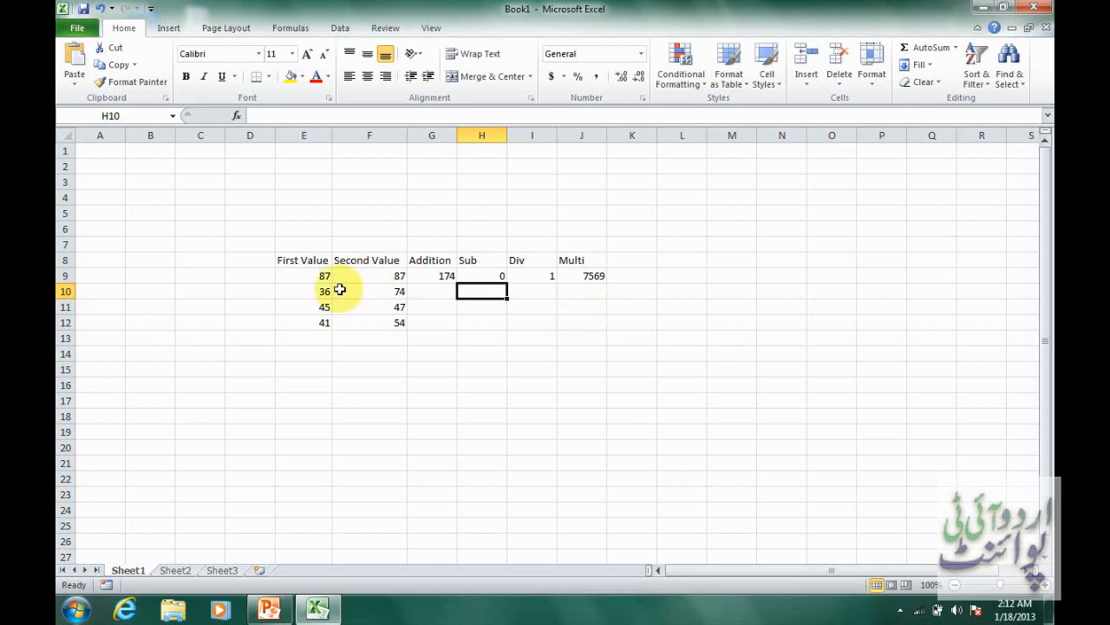
# Set the first value in E9 to 100, and select the results G9:J9 and the remaining value pairs E10:F12 in turn.
pyautogui.click(316, 277)
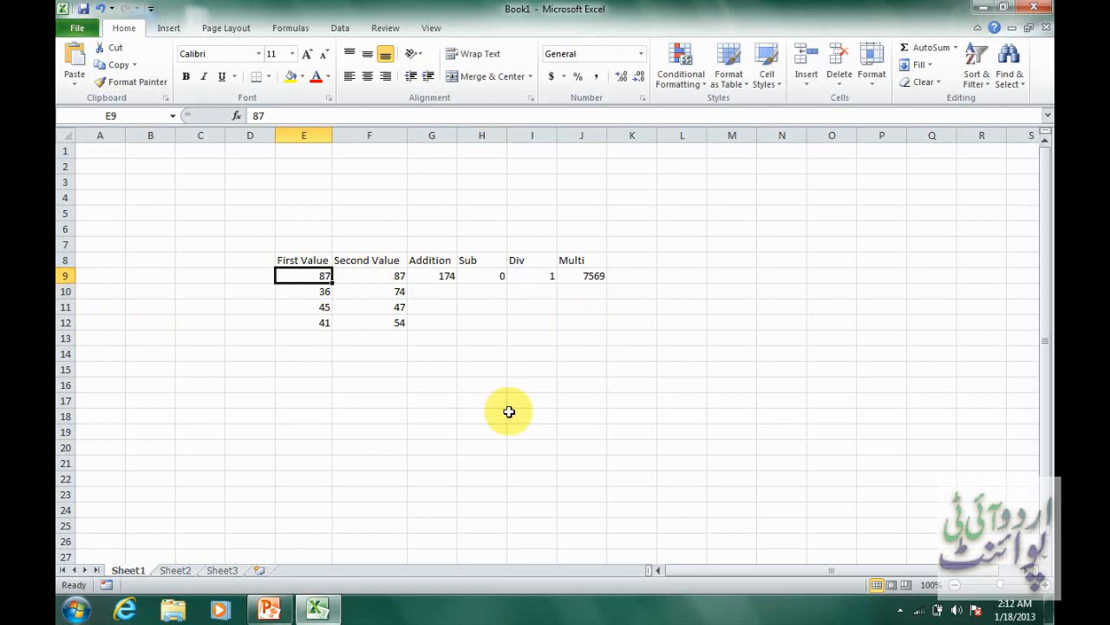
pyautogui.write('100')
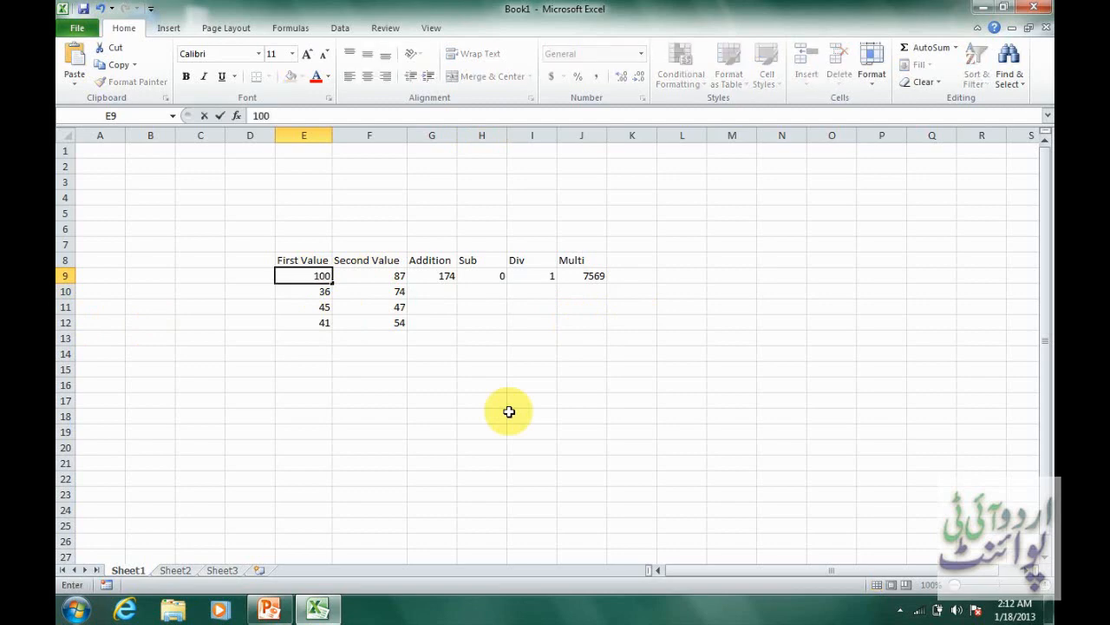
pyautogui.press('Return')
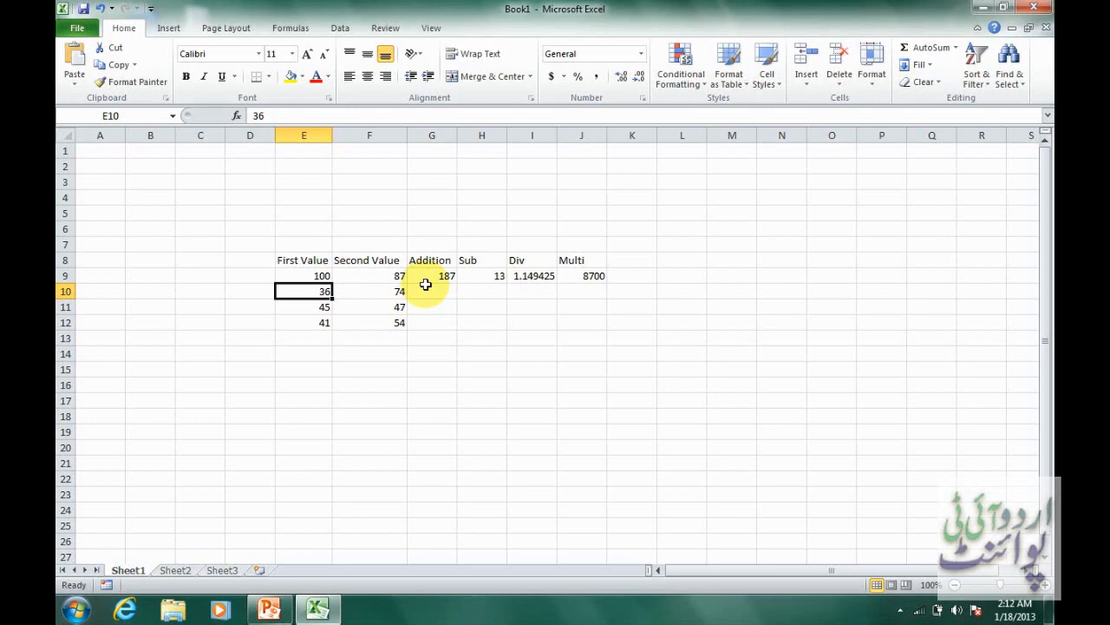
pyautogui.moveTo(431, 275); pyautogui.dragTo(589, 276)
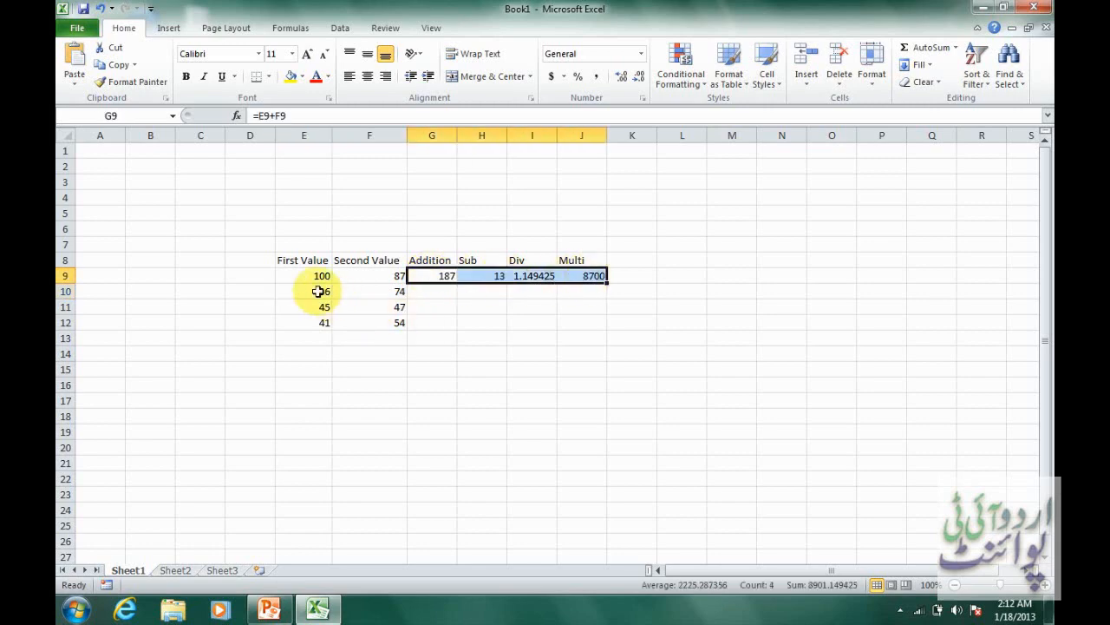
pyautogui.moveTo(317, 289); pyautogui.dragTo(381, 324)
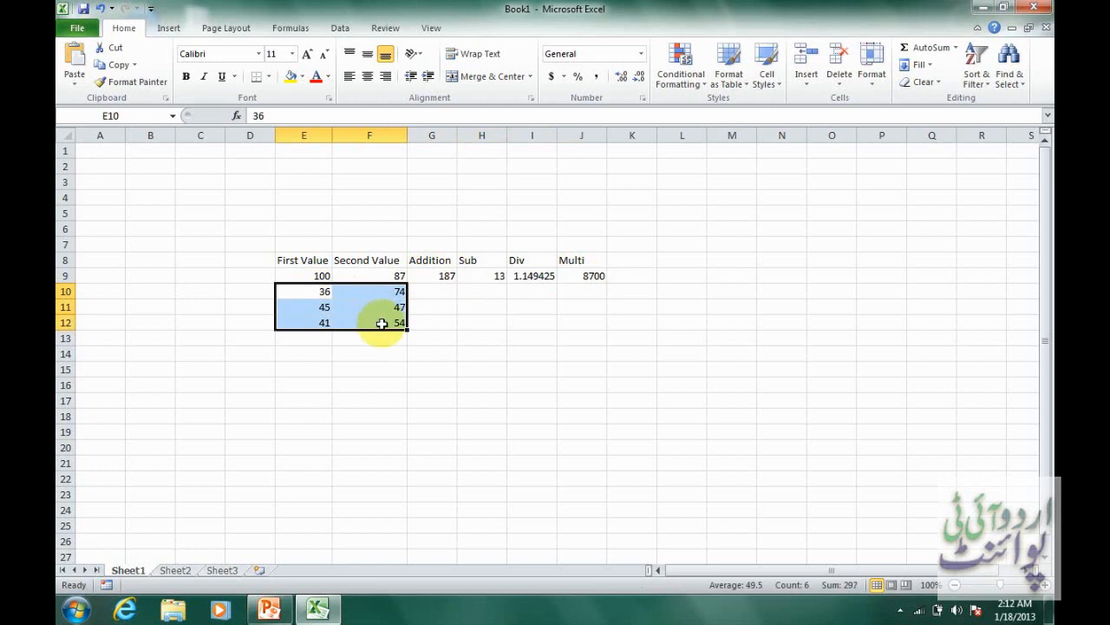
# Copy the four result formulas in G9:J9 and paste them into G10:J12 for the remaining value pairs.
pyautogui.moveTo(441, 276); pyautogui.dragTo(586, 275)
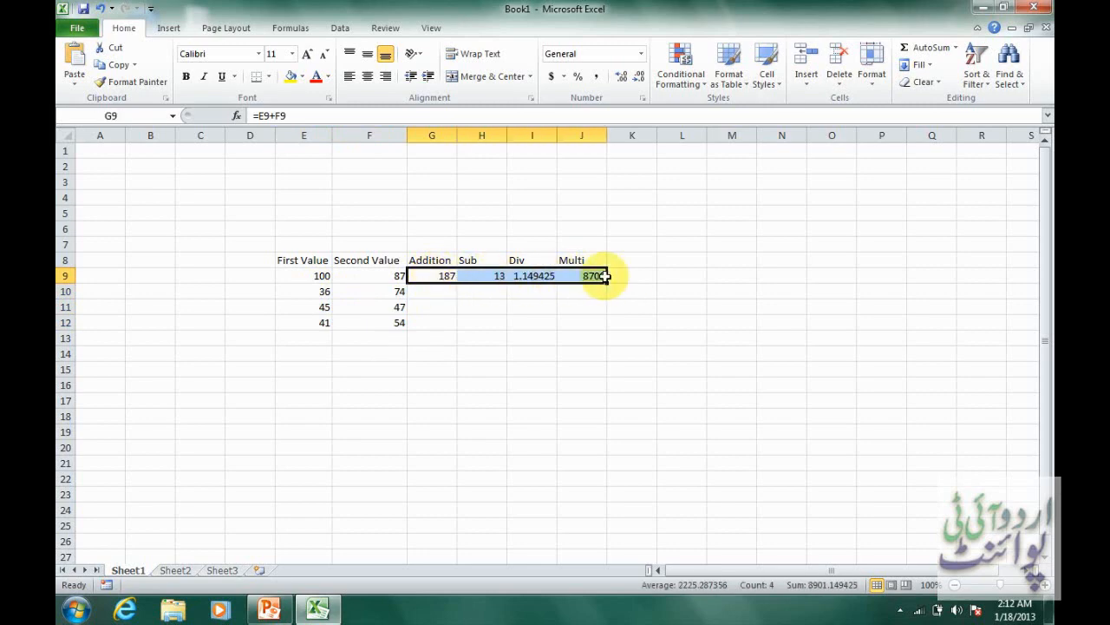
pyautogui.rightClick(544, 276)
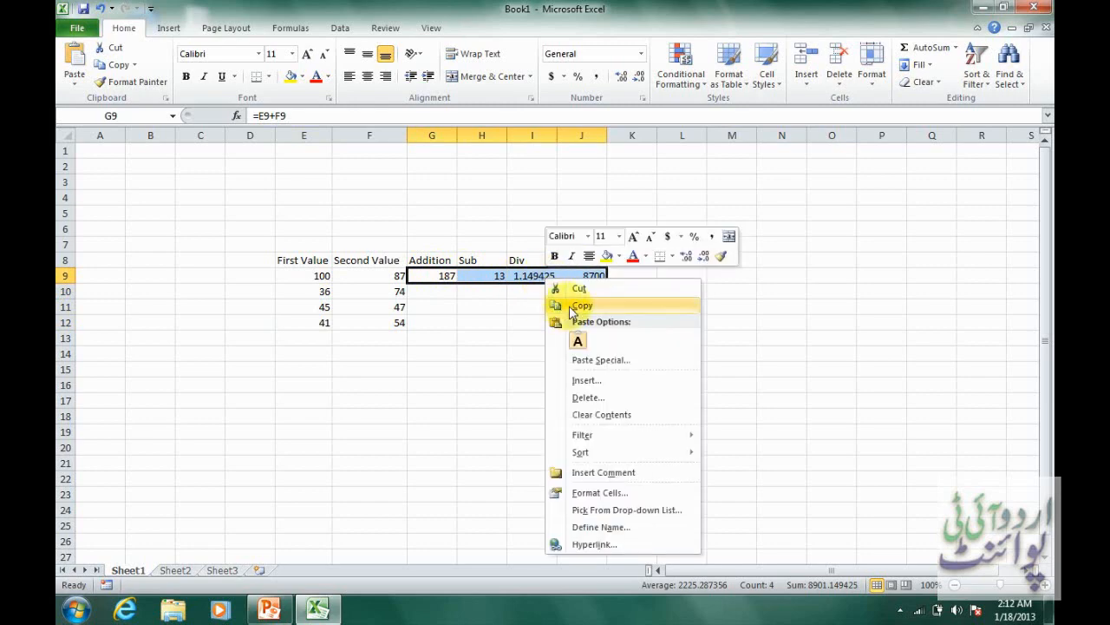
pyautogui.click(580, 305)
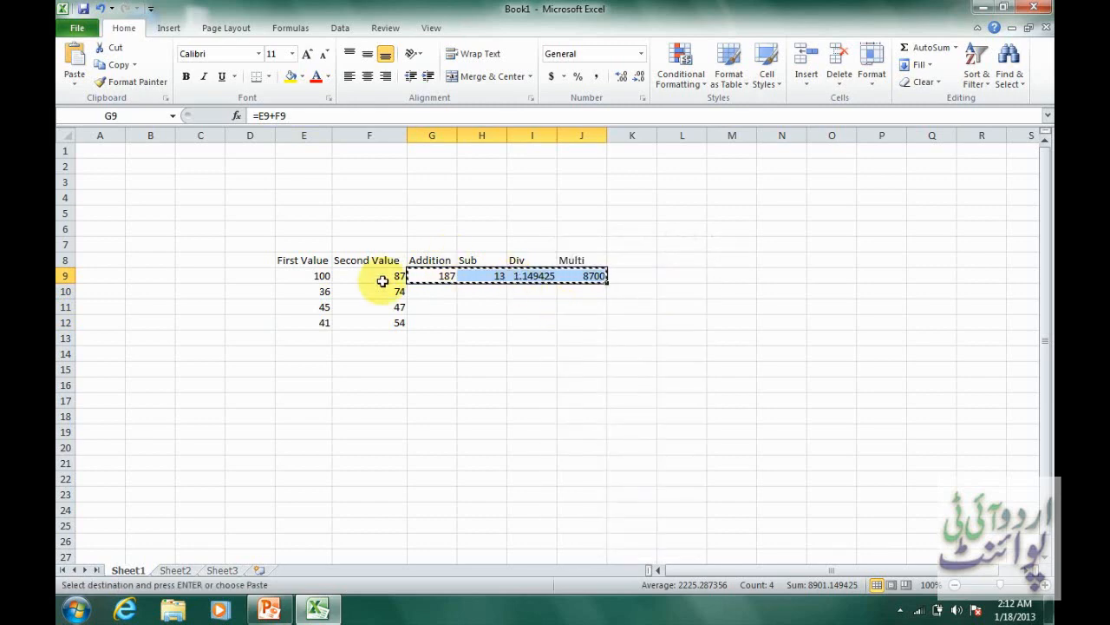
pyautogui.click(420, 291)
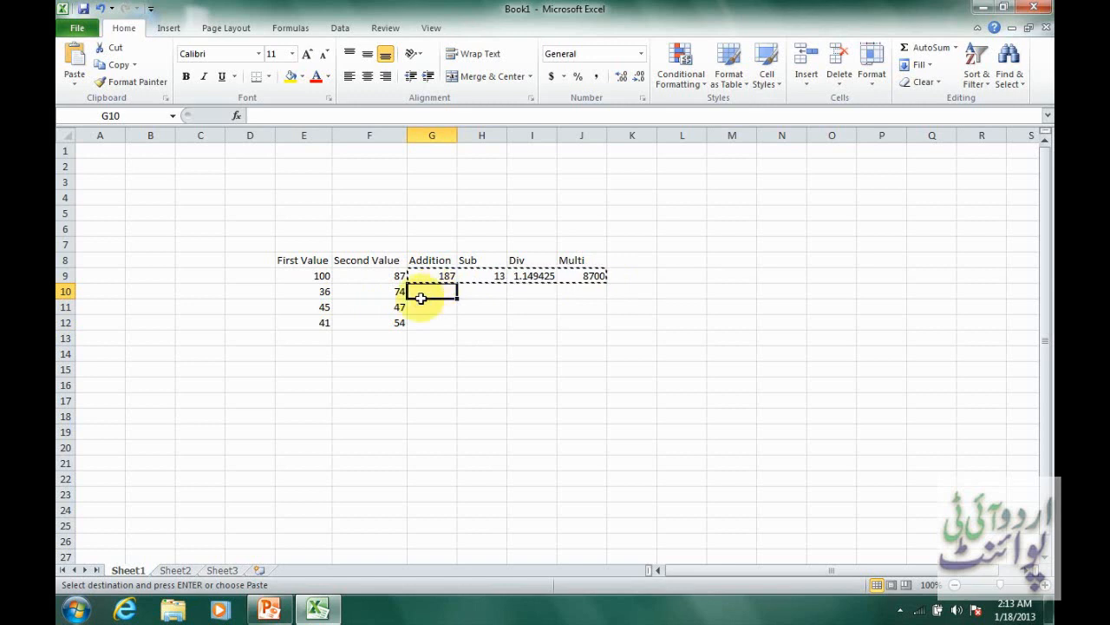
pyautogui.moveTo(421, 298); pyautogui.dragTo(567, 321)
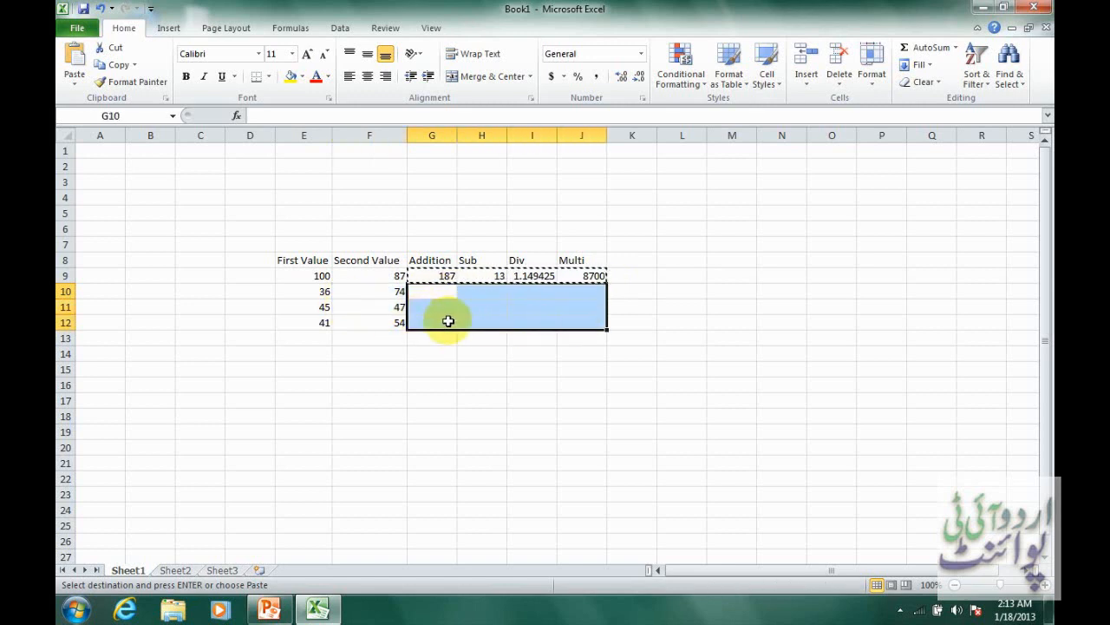
pyautogui.rightClick(441, 293)
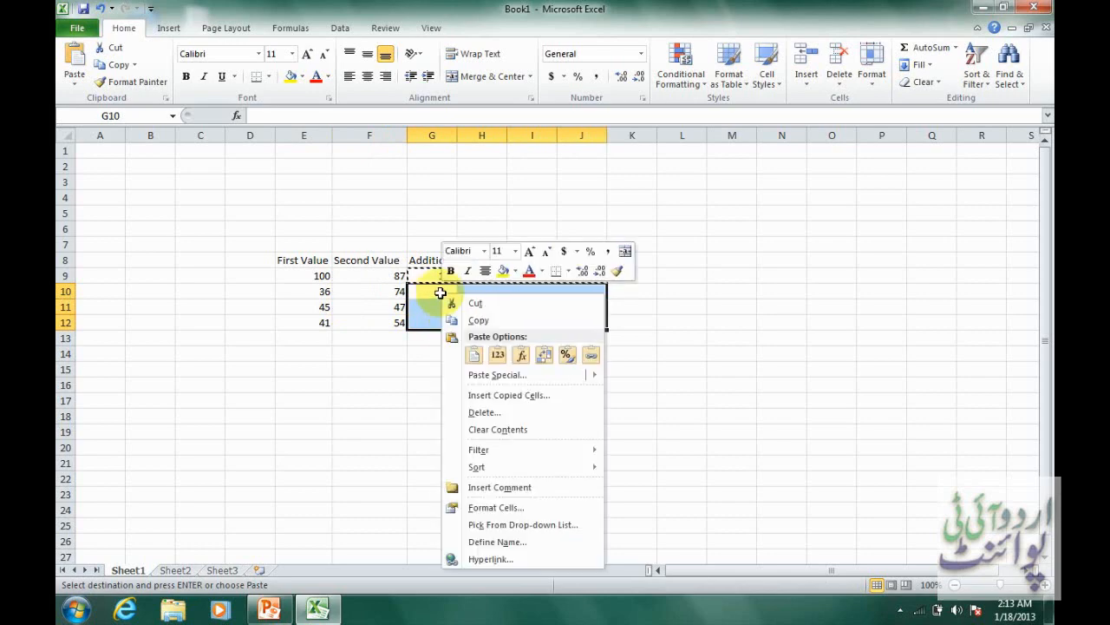
pyautogui.click(472, 357)
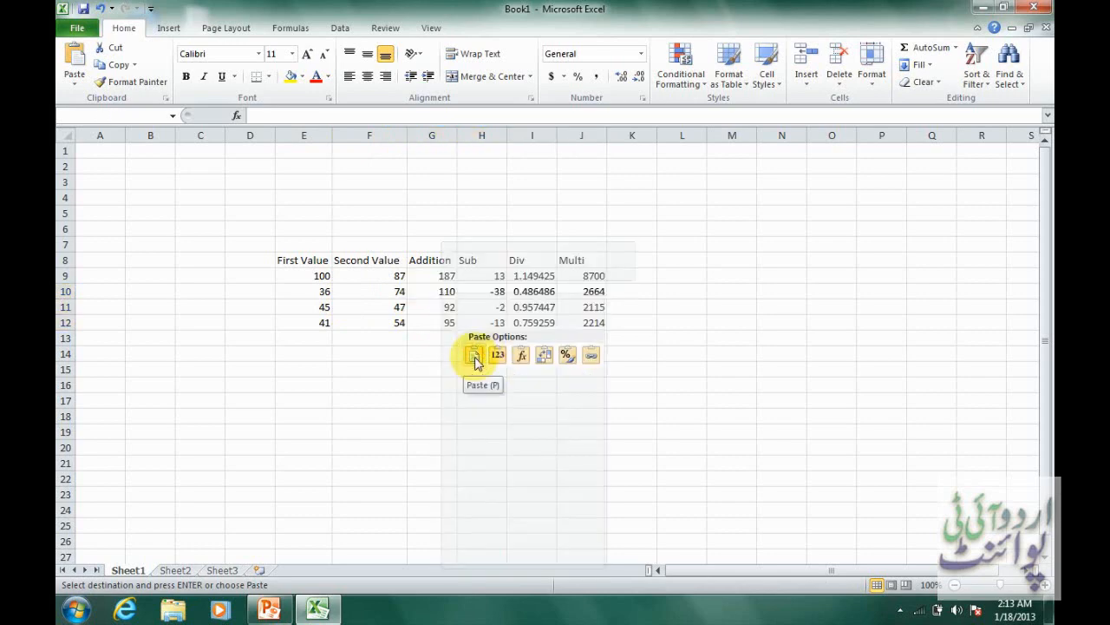
pyautogui.click(473, 356)
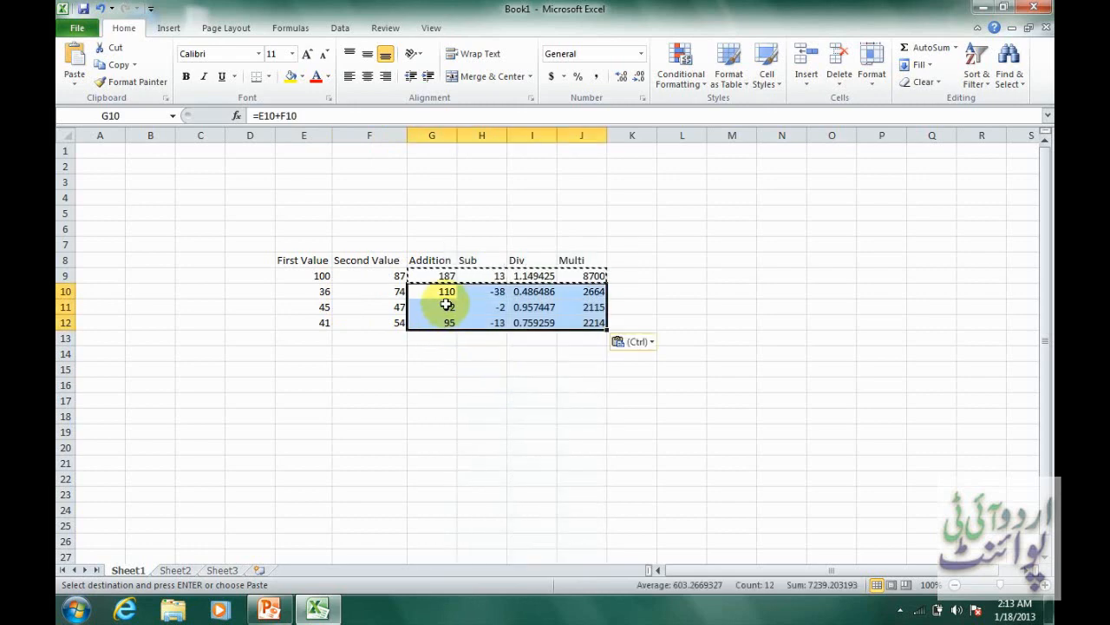
pyautogui.click(478, 296)
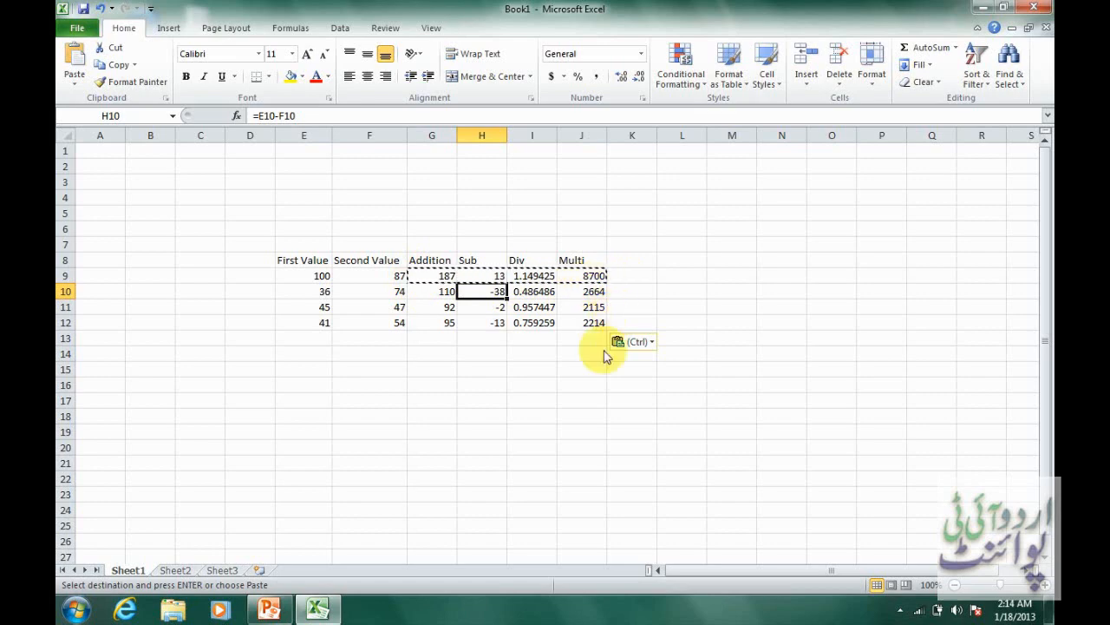
pyautogui.click(464, 354)
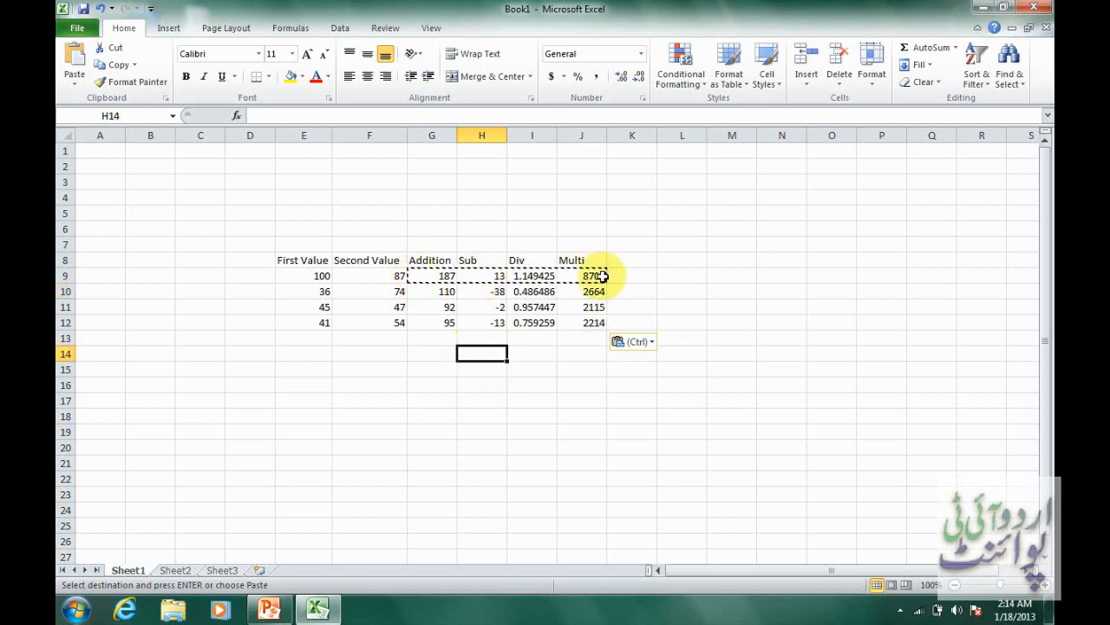
pyautogui.write('j')
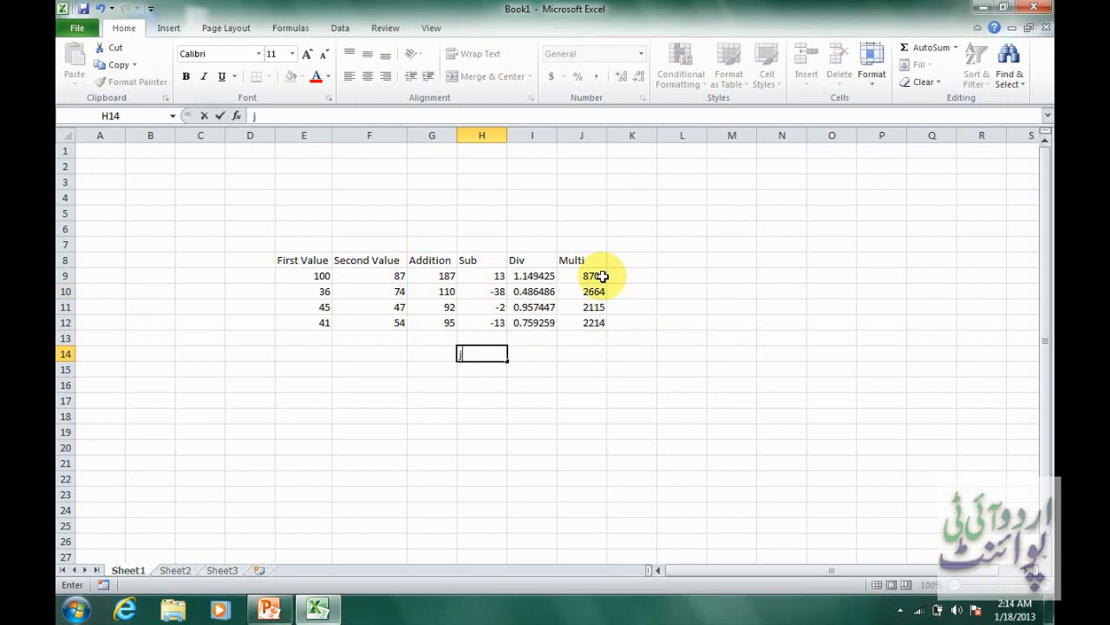
pyautogui.press('BackSpace')
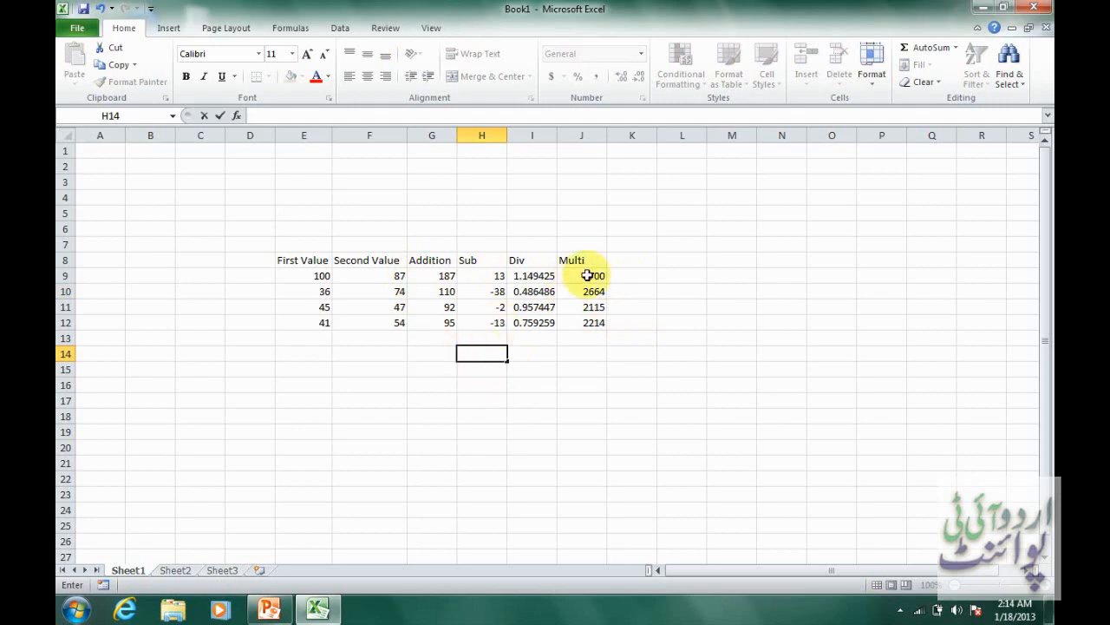
pyautogui.press('Escape')
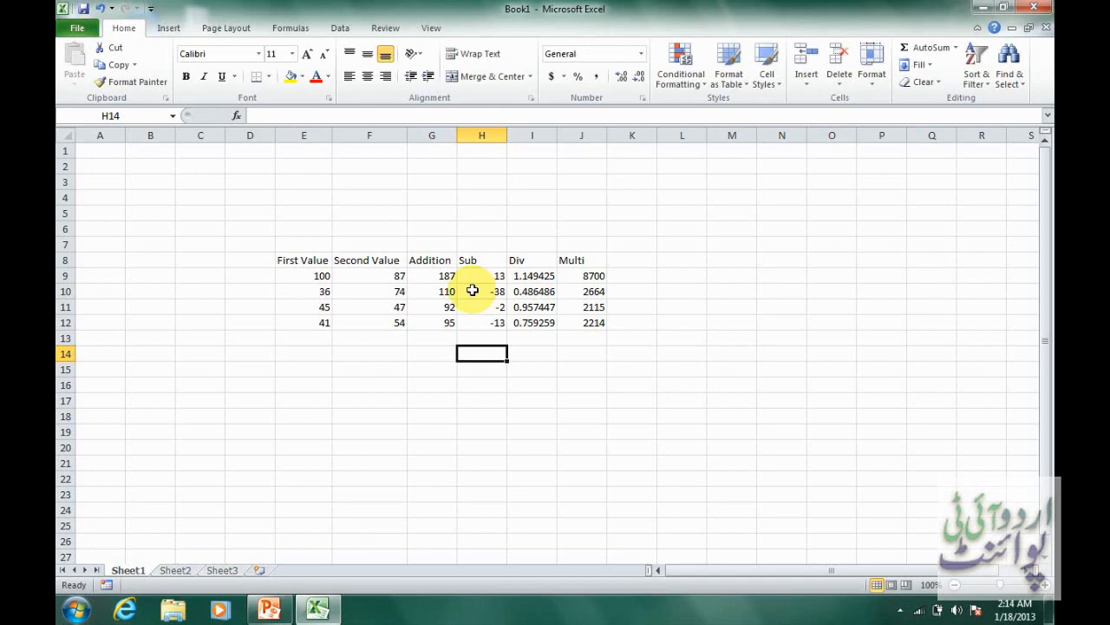
# Examine the values in E9 and F9, the cell references in the addition formulas G9:G12, and the subtraction formula in H9.
pyautogui.click(299, 275)
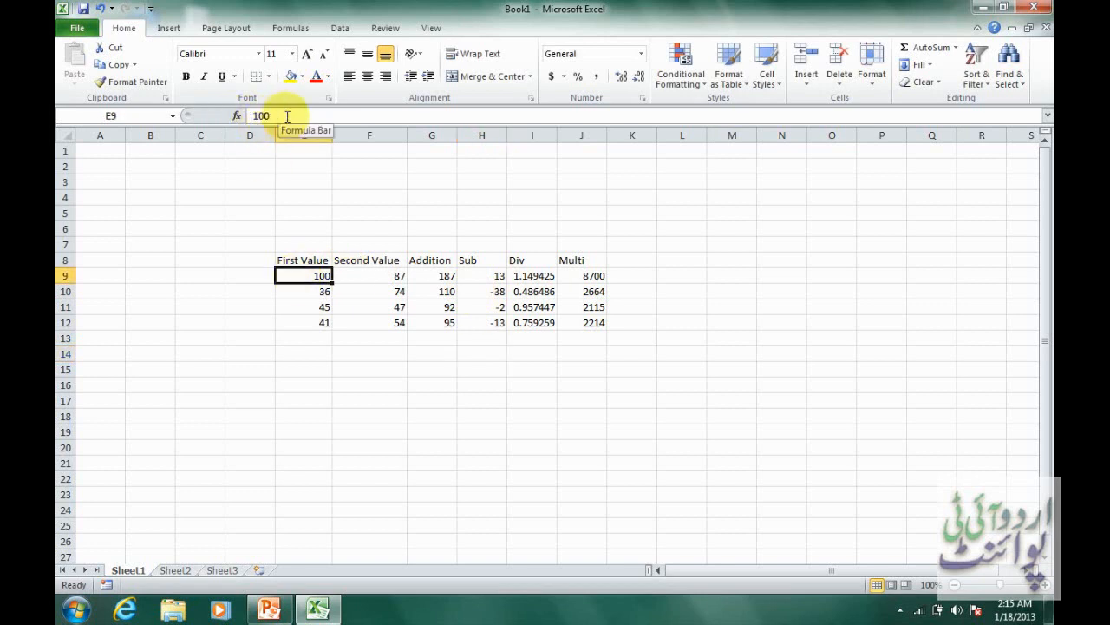
pyautogui.click(386, 276)
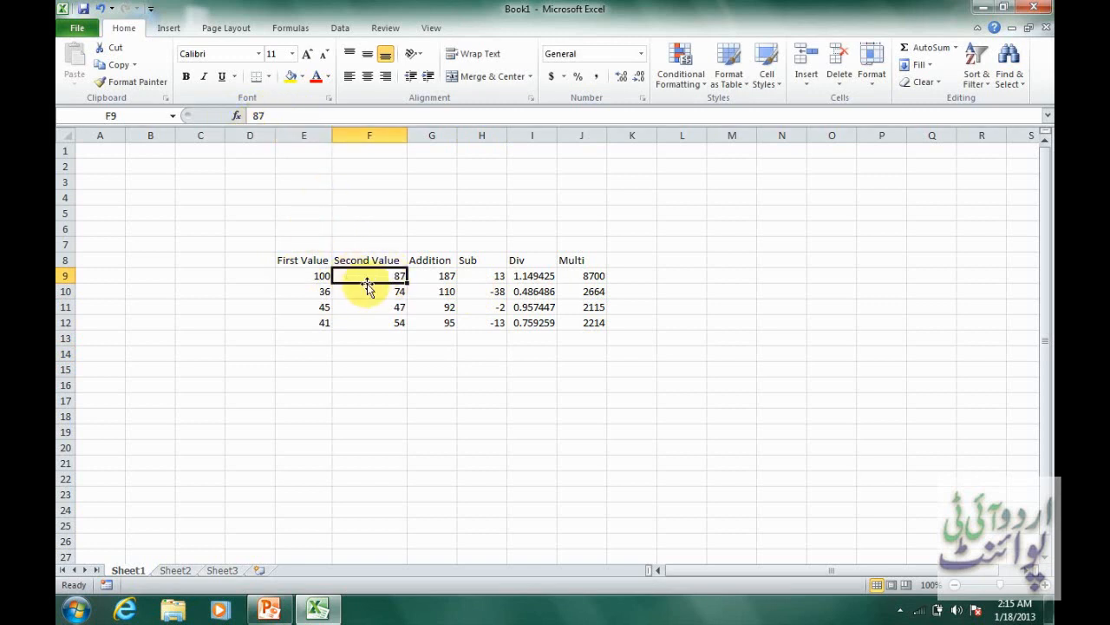
pyautogui.click(436, 279)
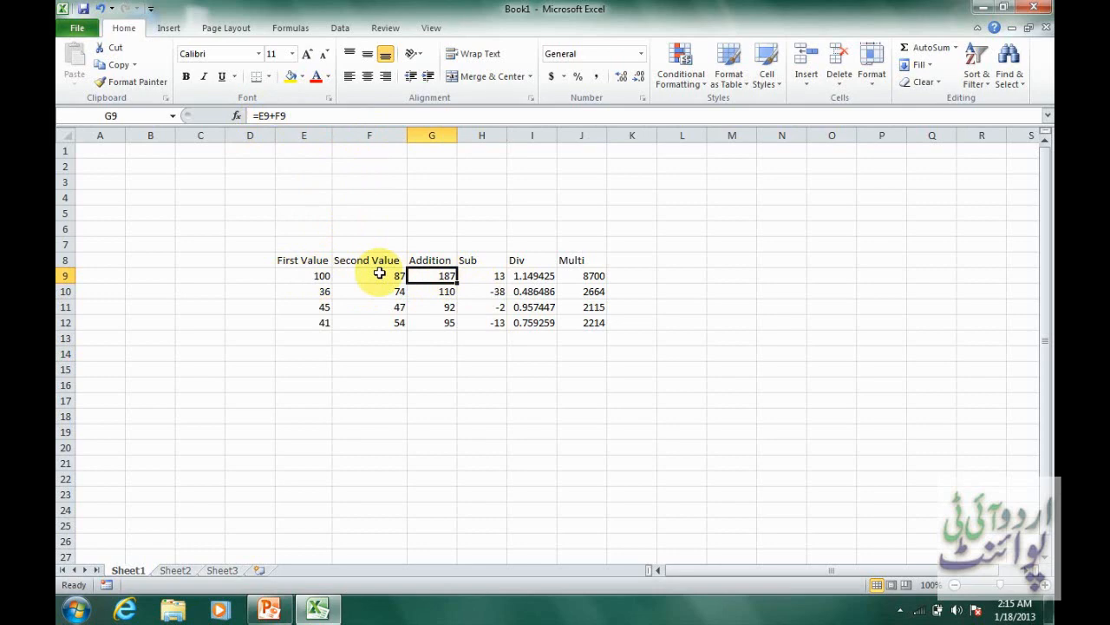
pyautogui.doubleClick(446, 276)
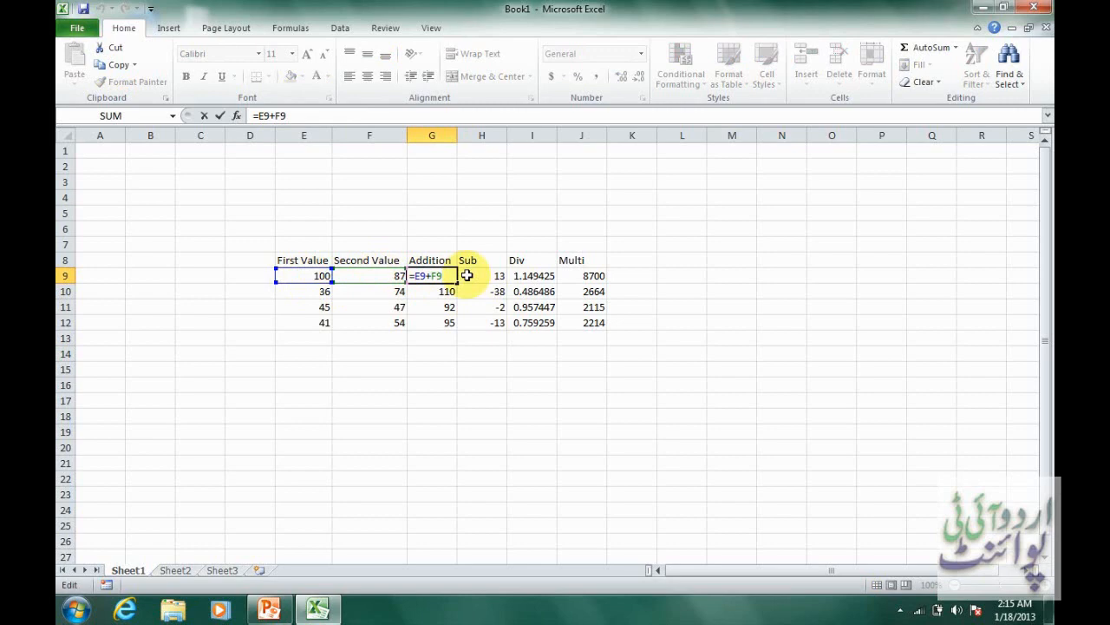
pyautogui.press('Return')
pyautogui.doubleClick(447, 292)
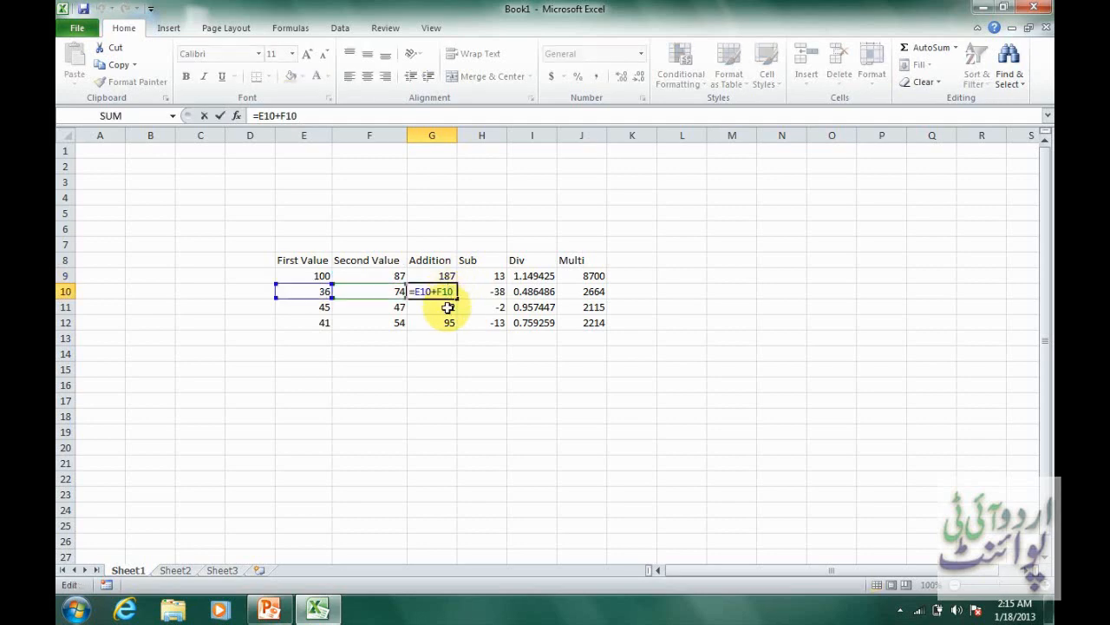
pyautogui.press('Return')
pyautogui.doubleClick(449, 307)
pyautogui.press('Return')
pyautogui.doubleClick(451, 322)
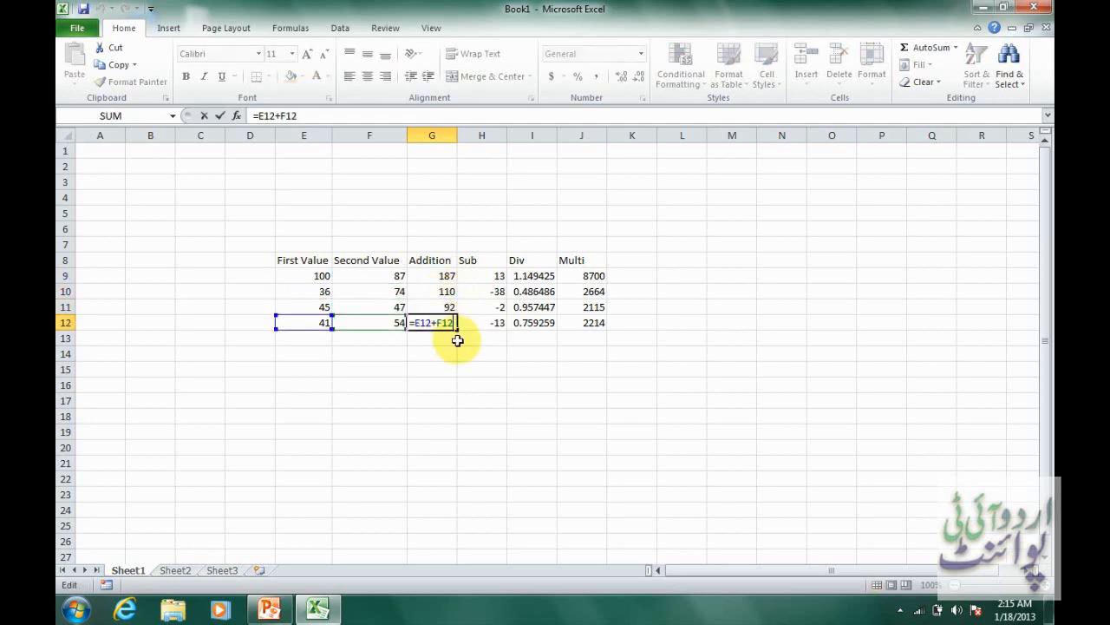
pyautogui.click(479, 276)
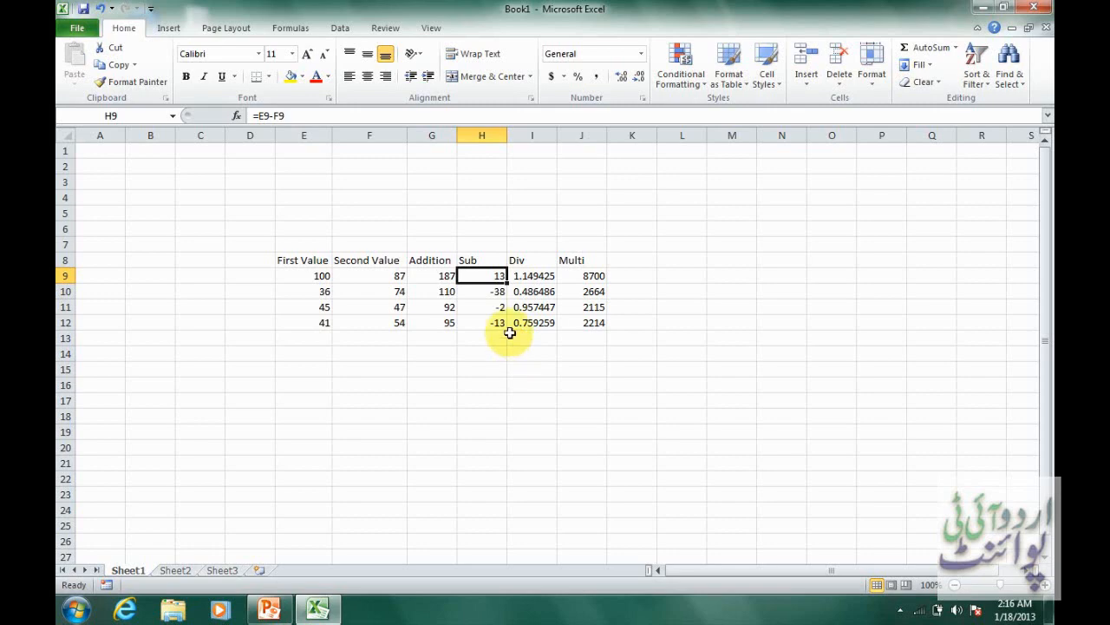
pyautogui.click(93, 28)
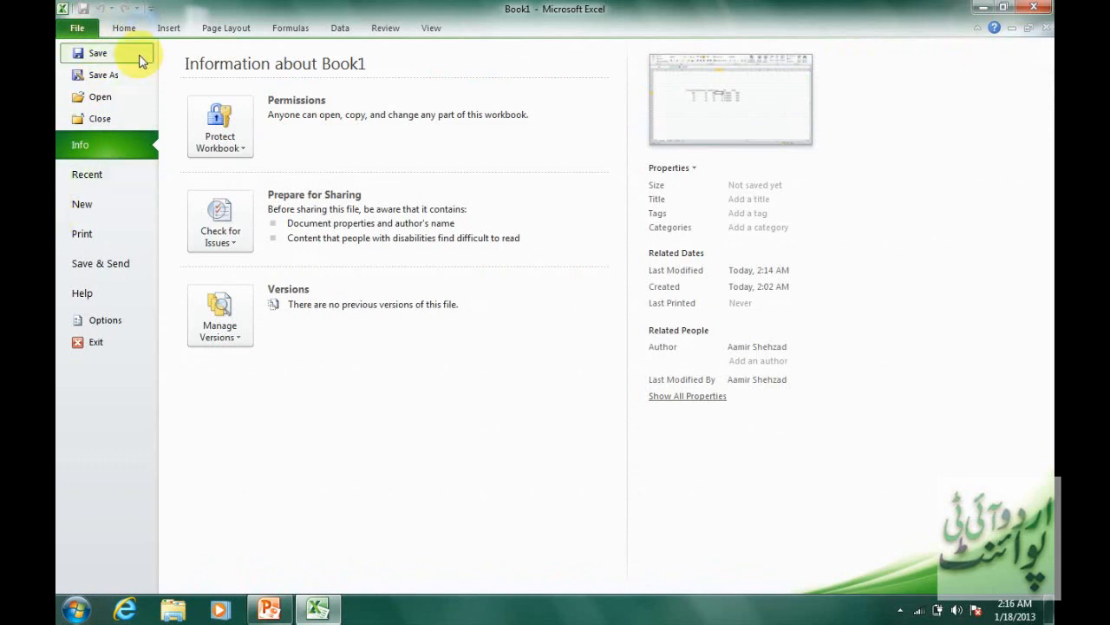
pyautogui.click(126, 28)
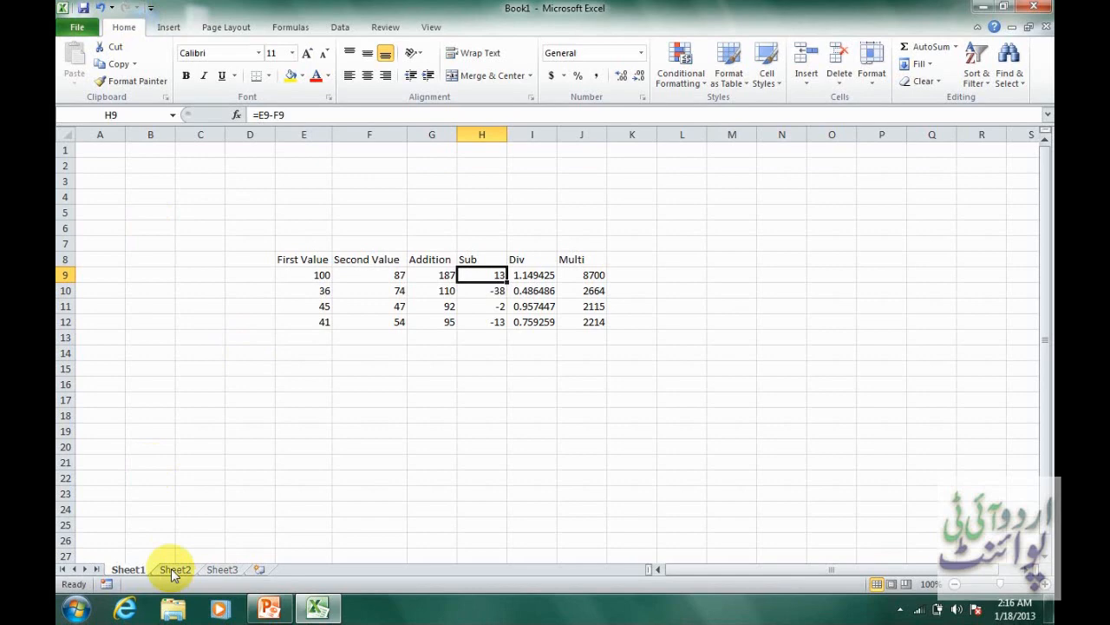
# Switch to Sheet2 and enter 1 in C5 and 2 in C6 as the start of a series.
pyautogui.click(174, 569)
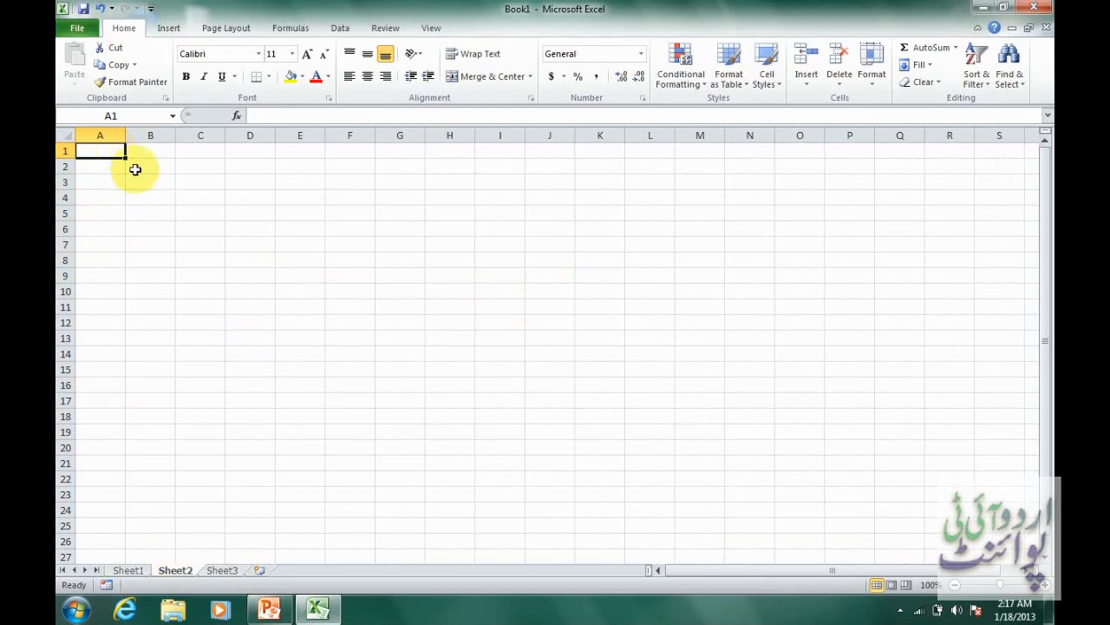
pyautogui.click(179, 216)
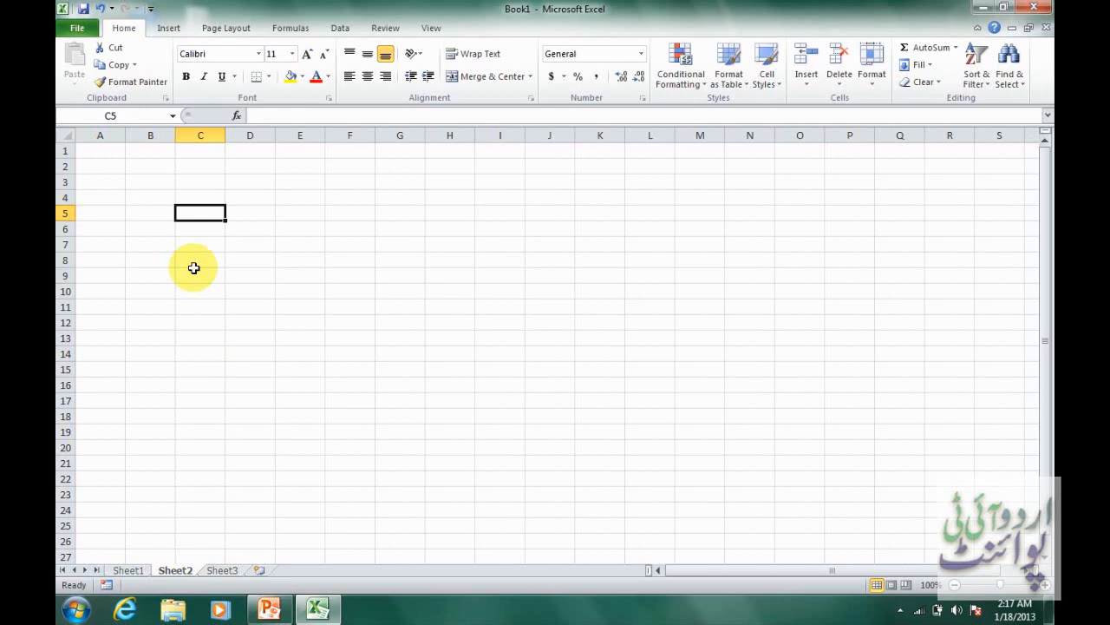
pyautogui.write('1')
pyautogui.press('Return')
pyautogui.write('2')
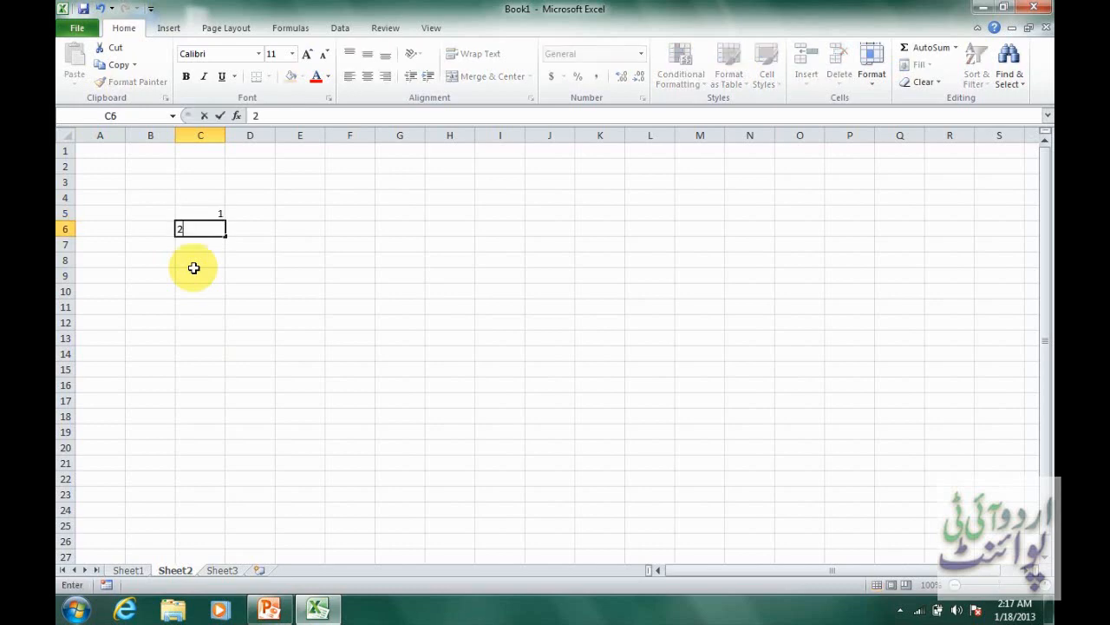
pyautogui.press('Return')
# Enter the second series' starting values, 2 in D5 and 4 in D6.
pyautogui.press('Up')
pyautogui.press('Up')
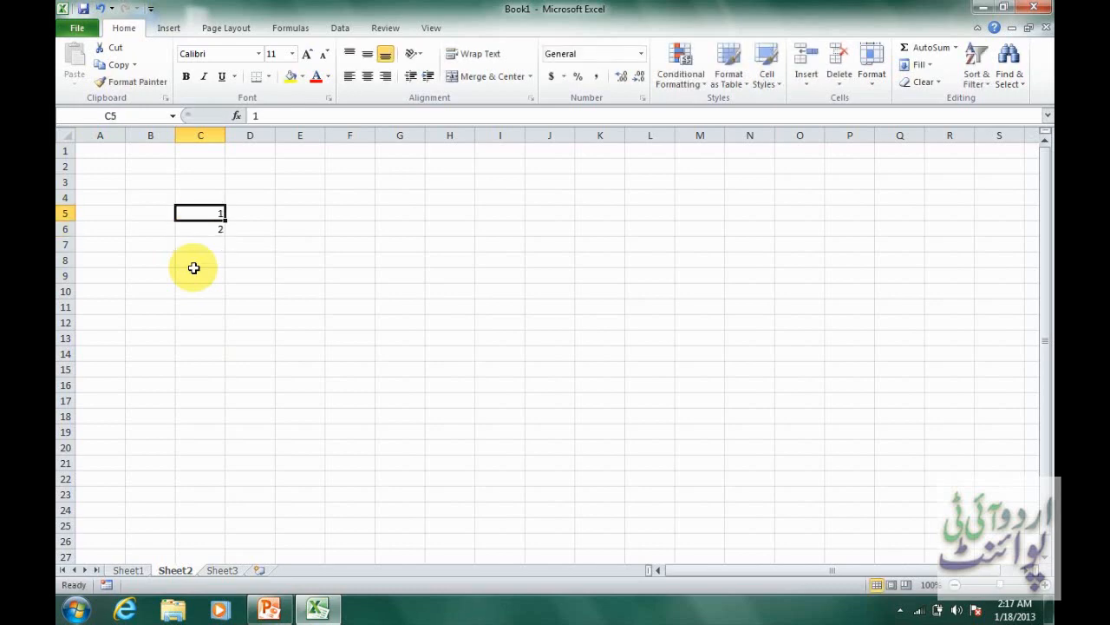
pyautogui.click(255, 218)
pyautogui.write('2')
pyautogui.press('Return')
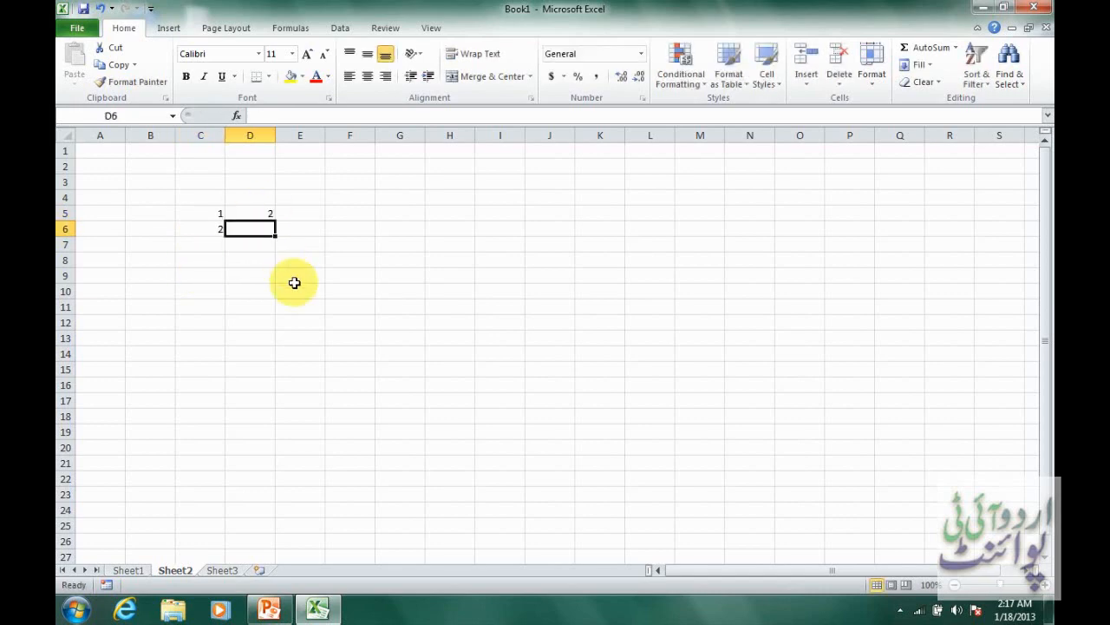
pyautogui.write('4')
pyautogui.press('Return')
# Enter the third series' starting values, 3 in E5 and 6 in E6.
pyautogui.press('Up')
pyautogui.press('Up')
pyautogui.press('Right')
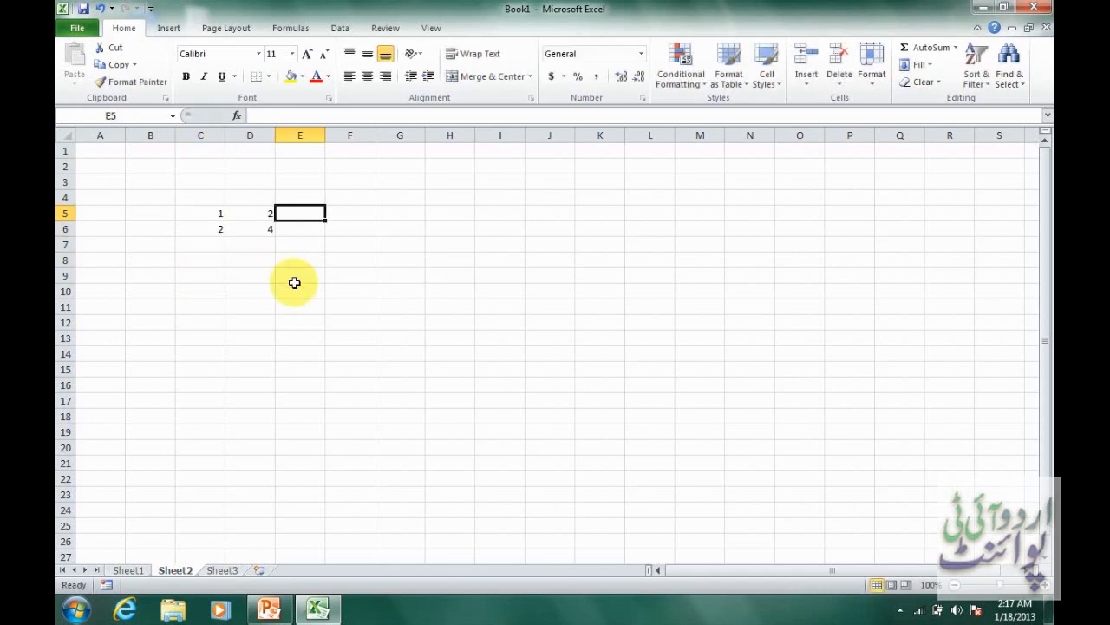
pyautogui.write('3')
pyautogui.press('Return')
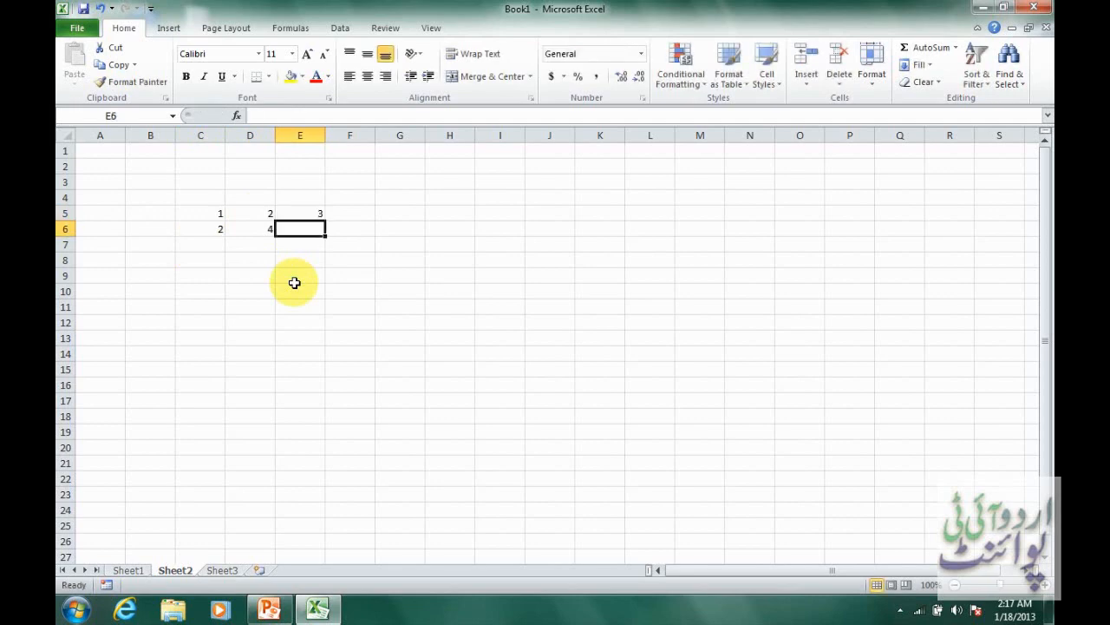
pyautogui.write('6')
pyautogui.press('Return')
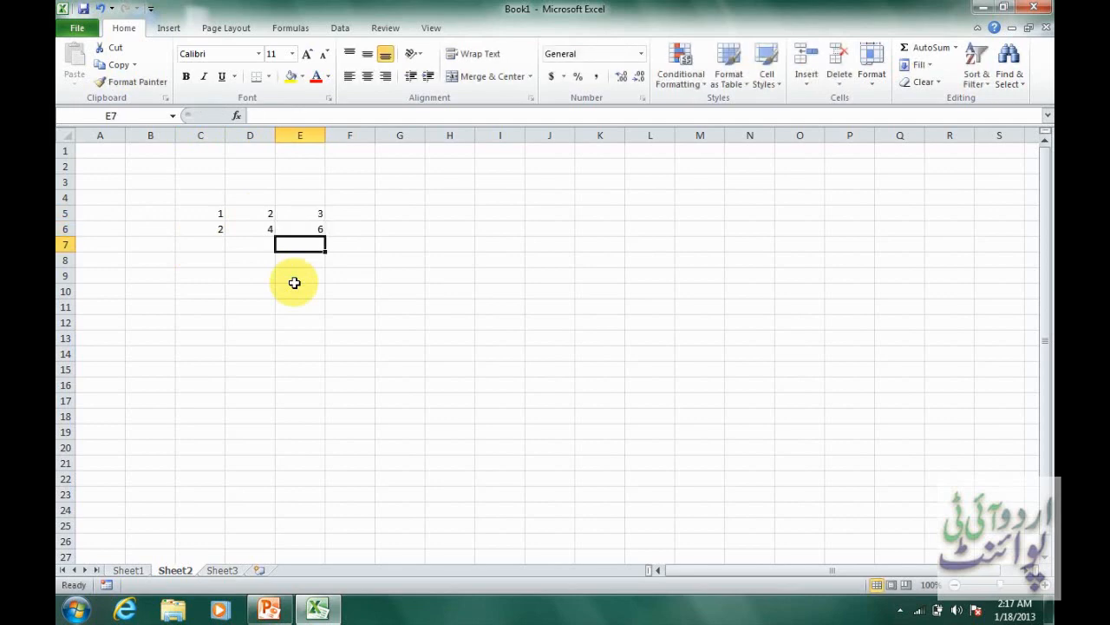
# Enter 1 in G5 and 5 in G6 as the starting values of a separate series.
pyautogui.click(384, 211)
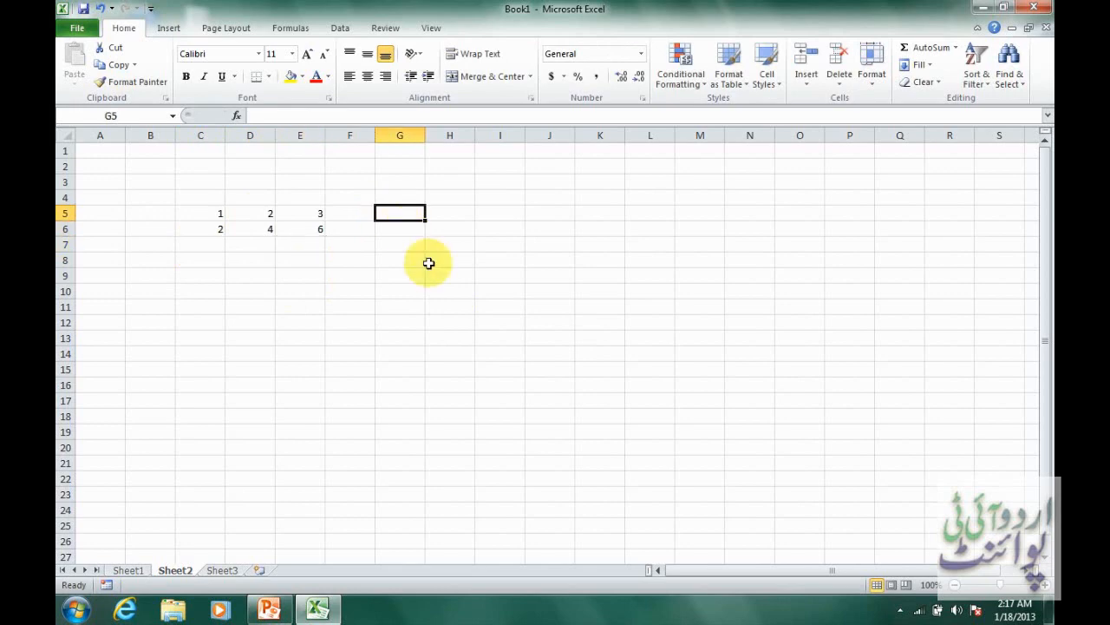
pyautogui.write('1')
pyautogui.press('Return')
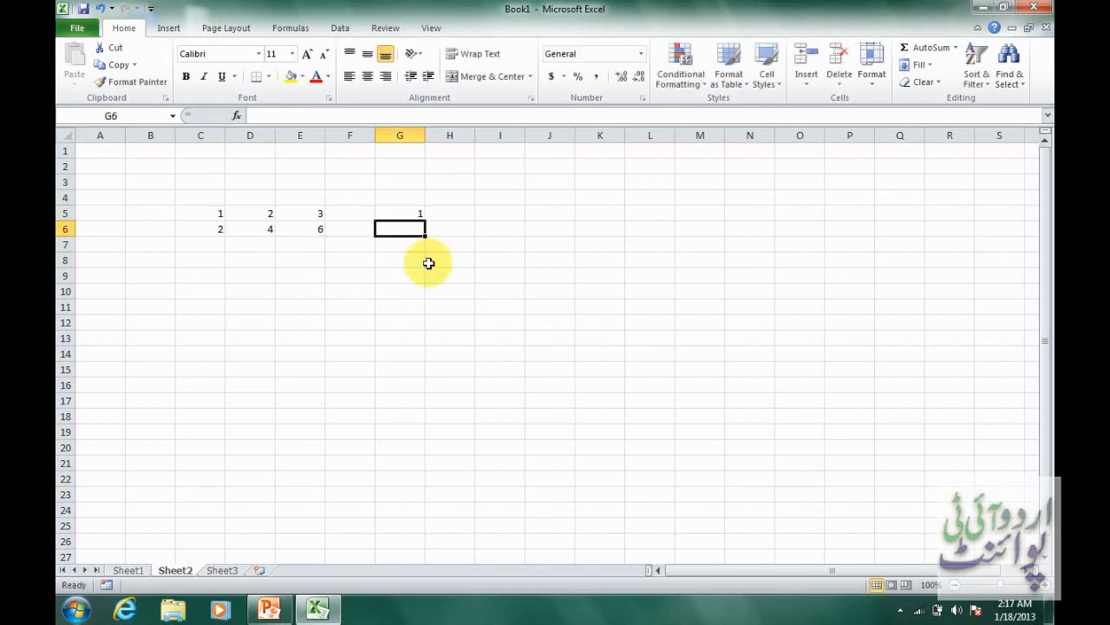
pyautogui.write('5')
pyautogui.press('Return')
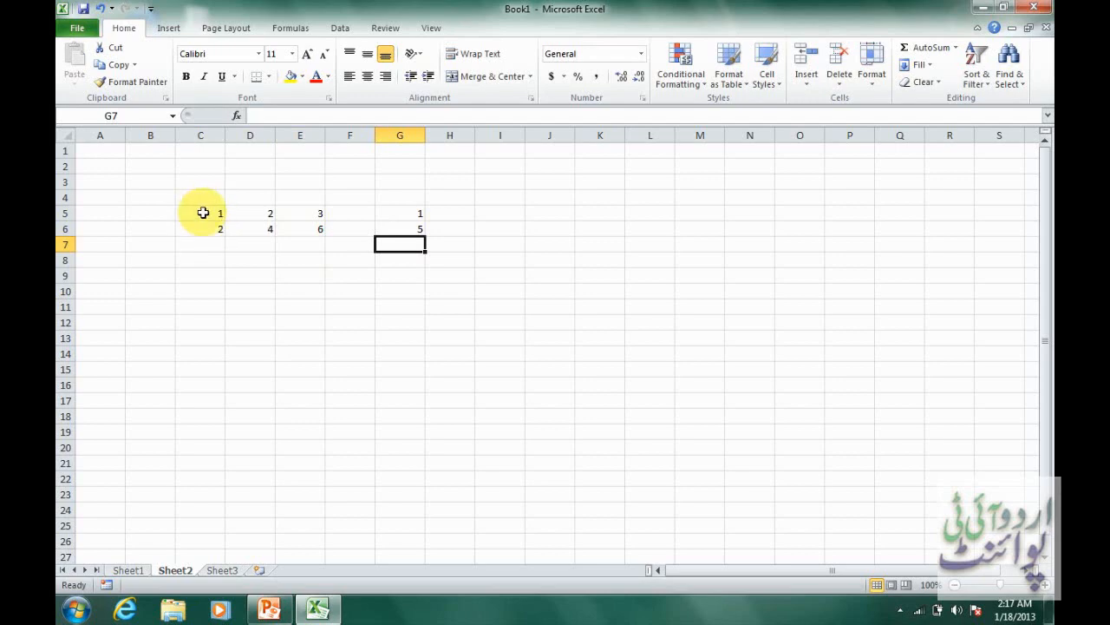
# Extend the series in C5:C6 down to C24 with AutoFill, producing the numbers 1 to 20.
pyautogui.moveTo(205, 212); pyautogui.dragTo(216, 228)
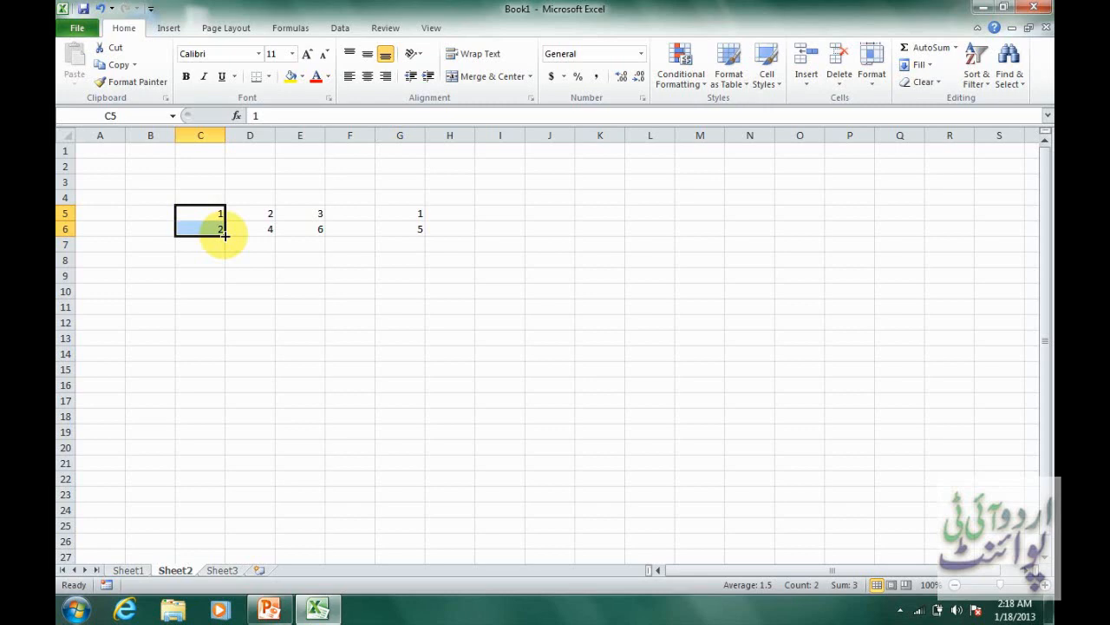
pyautogui.moveTo(224, 234); pyautogui.dragTo(222, 339)
pyautogui.moveTo(223, 355); pyautogui.dragTo(223, 510)
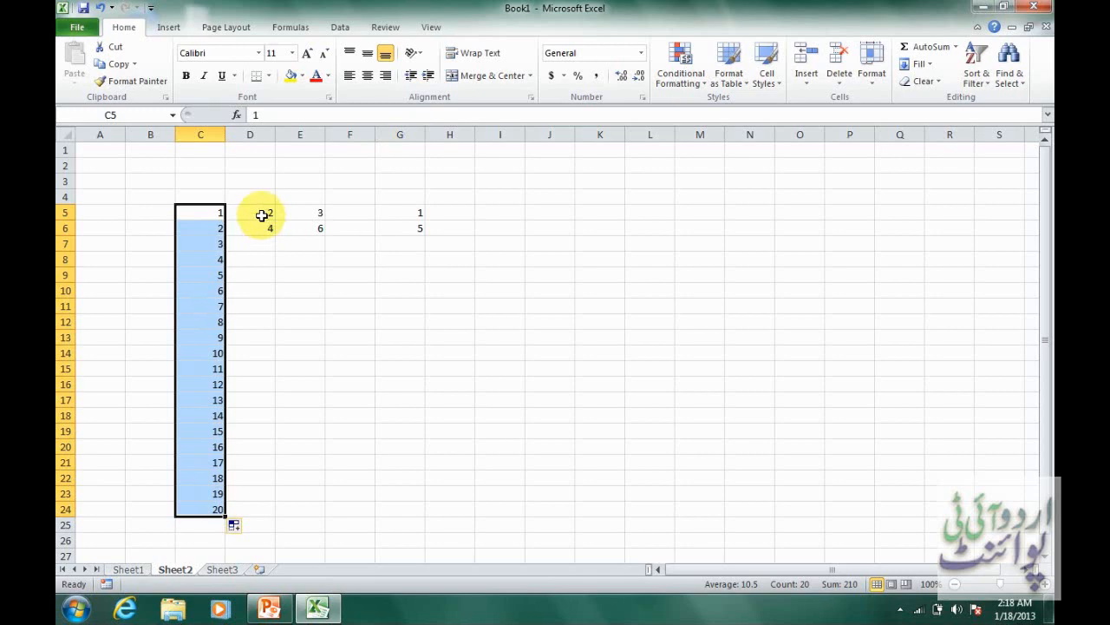
# Extend the number series in D5:D6, E5:E6 and G5:G6 down to row 24 with AutoFill.
pyautogui.moveTo(262, 215); pyautogui.dragTo(273, 512)
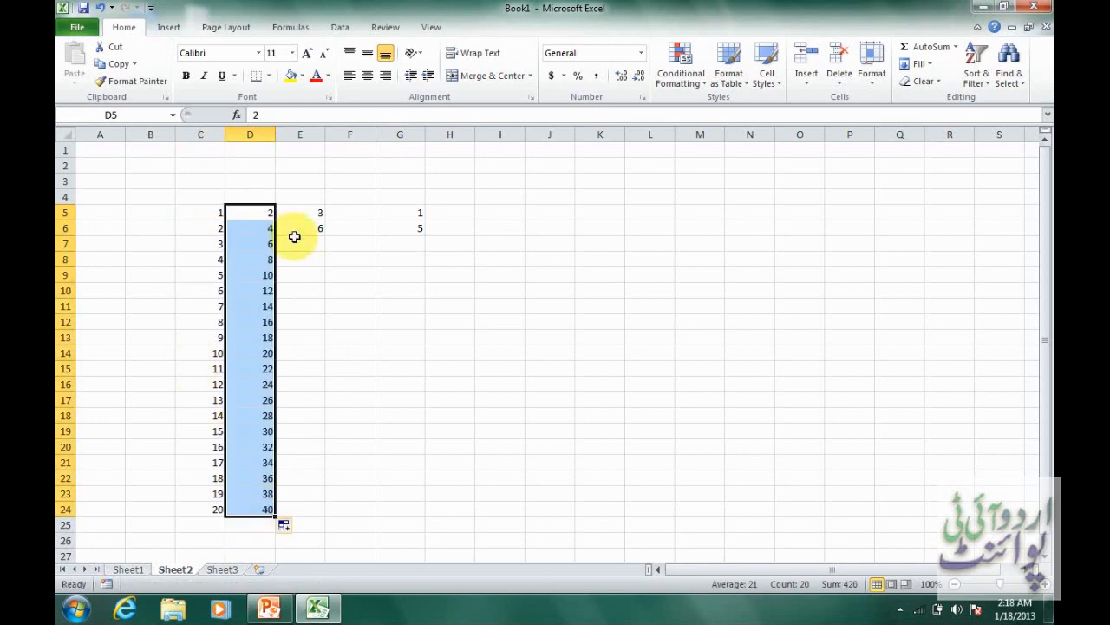
pyautogui.moveTo(293, 213); pyautogui.dragTo(352, 508)
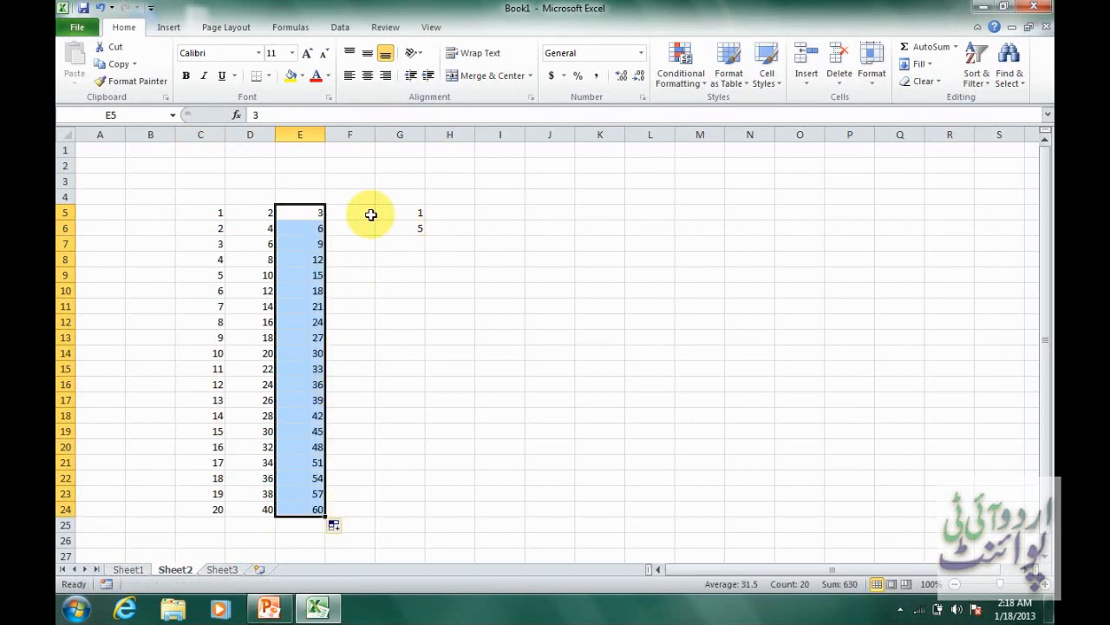
pyautogui.moveTo(403, 214); pyautogui.dragTo(411, 516)
# Enter the starting weekday names, Sunday in I5 and Monday in J5.
pyautogui.click(515, 217)
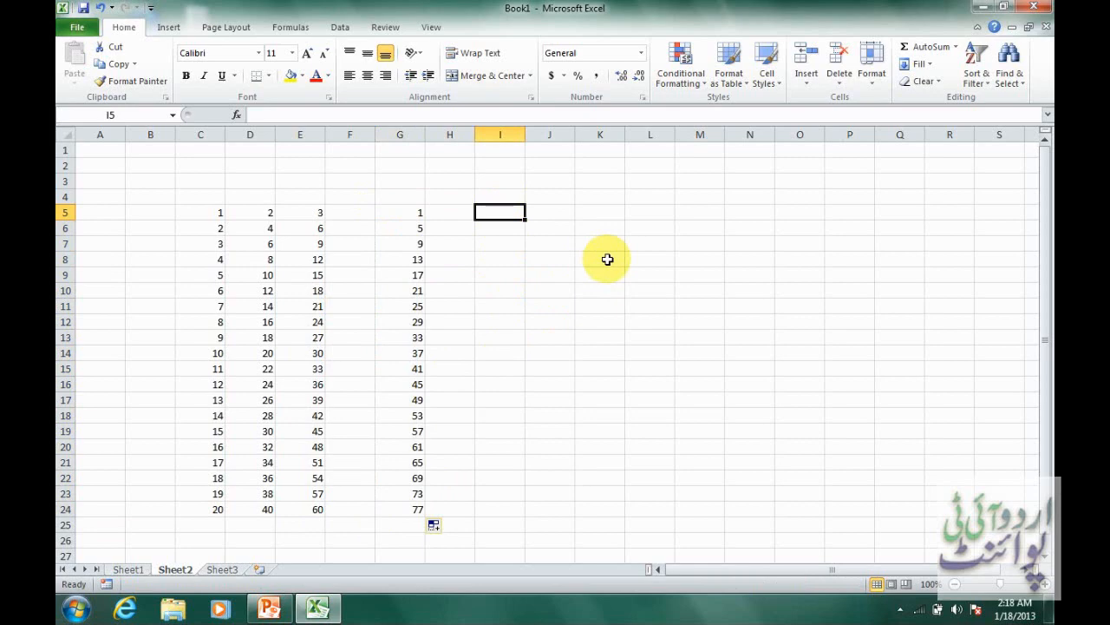
pyautogui.write('S')
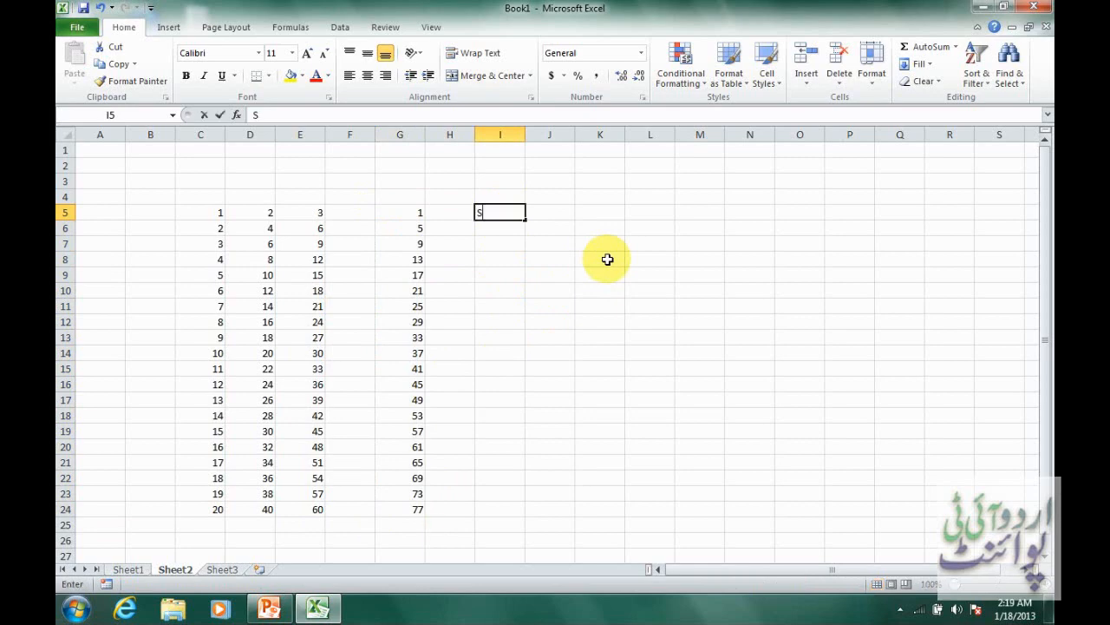
pyautogui.write('unday')
pyautogui.press('Tab')
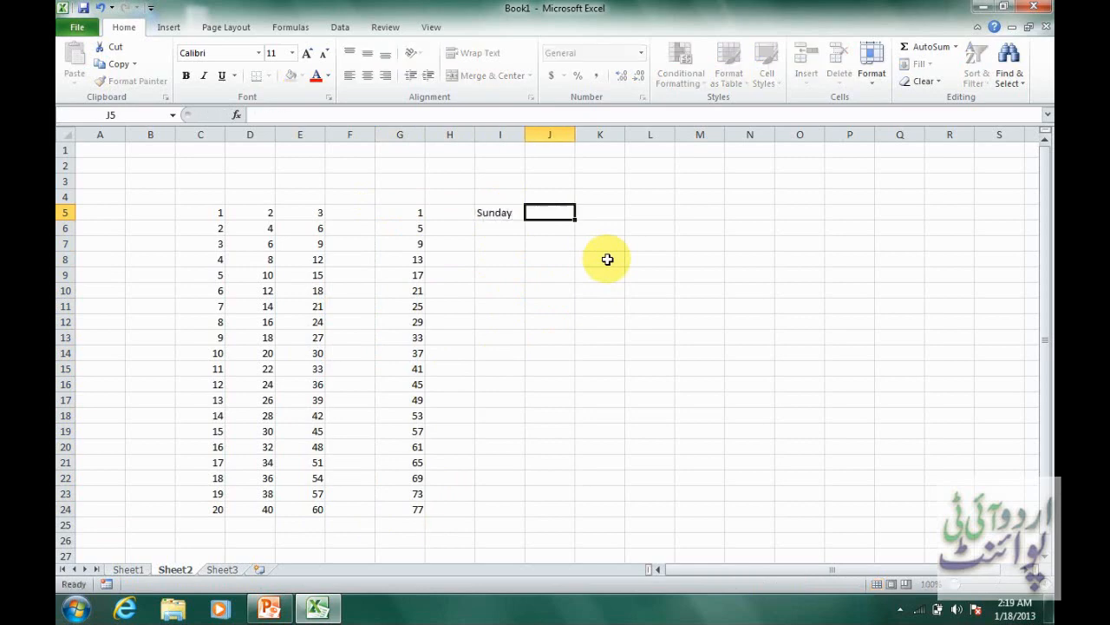
pyautogui.write('Monday')
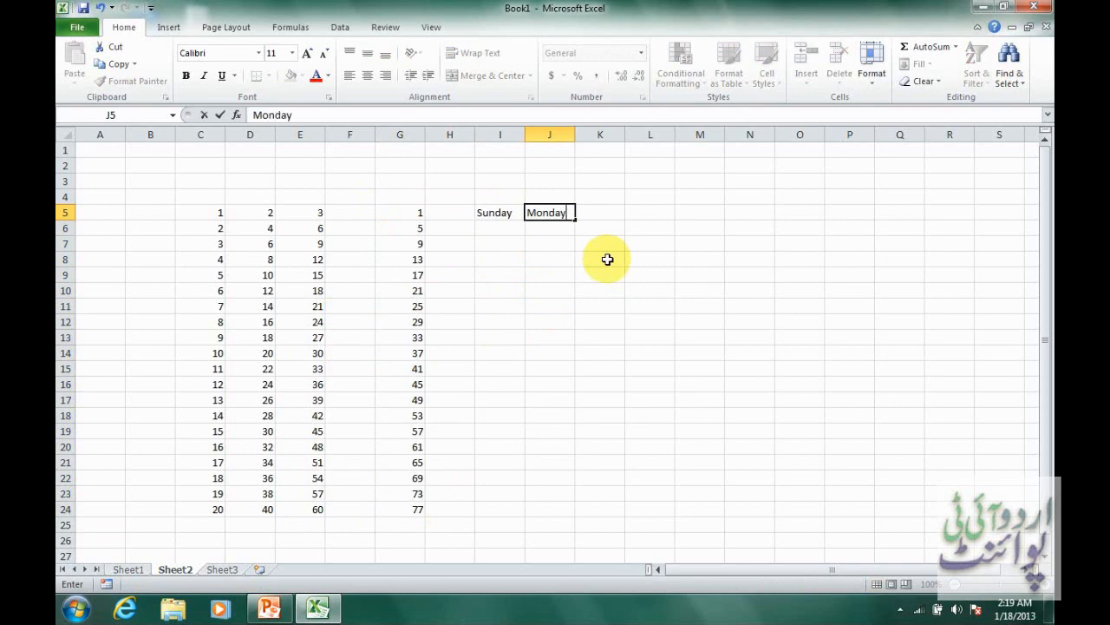
pyautogui.press('Return')
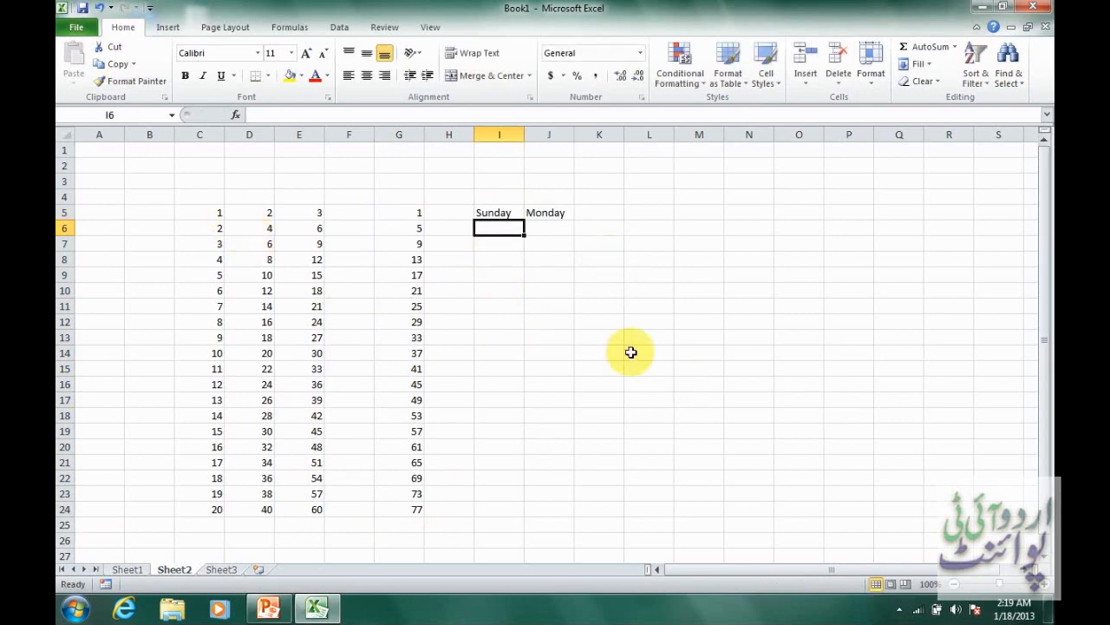
# Enter 1 in I11 and 2 in J11, and extend the series across to P11 with AutoFill.
pyautogui.click(484, 307)
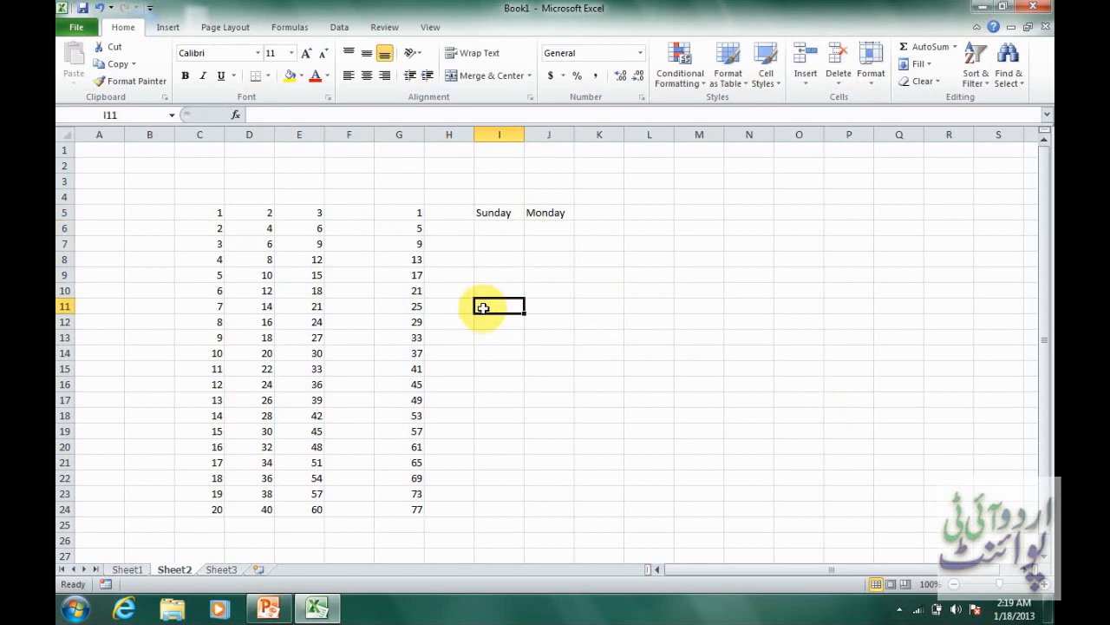
pyautogui.write('1')
pyautogui.press('Tab')
pyautogui.write('2')
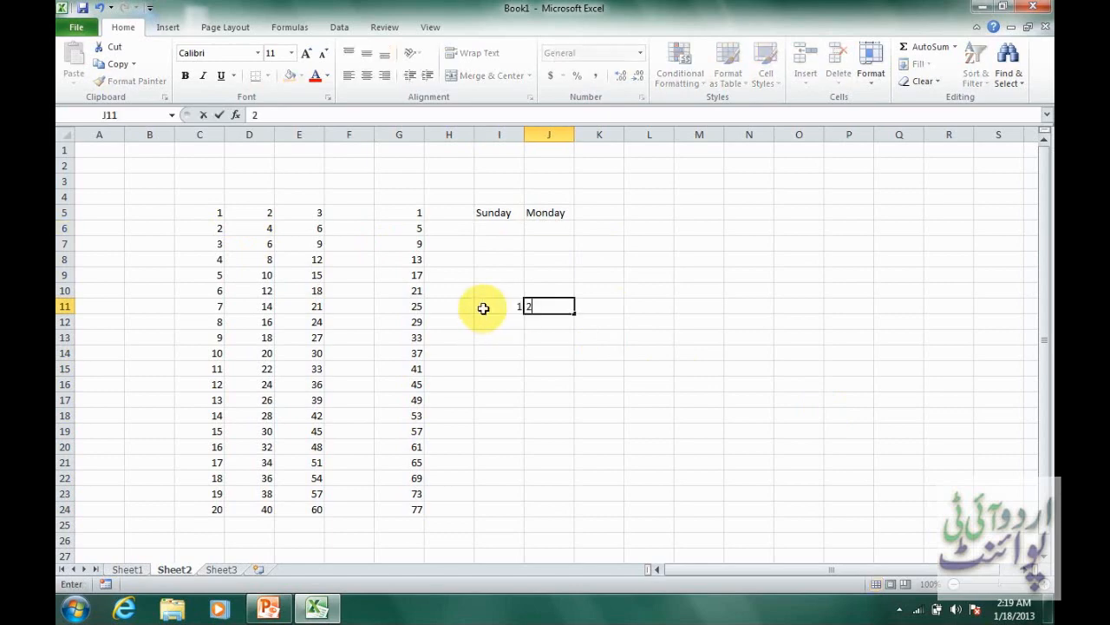
pyautogui.press('Tab')
pyautogui.click(507, 307)
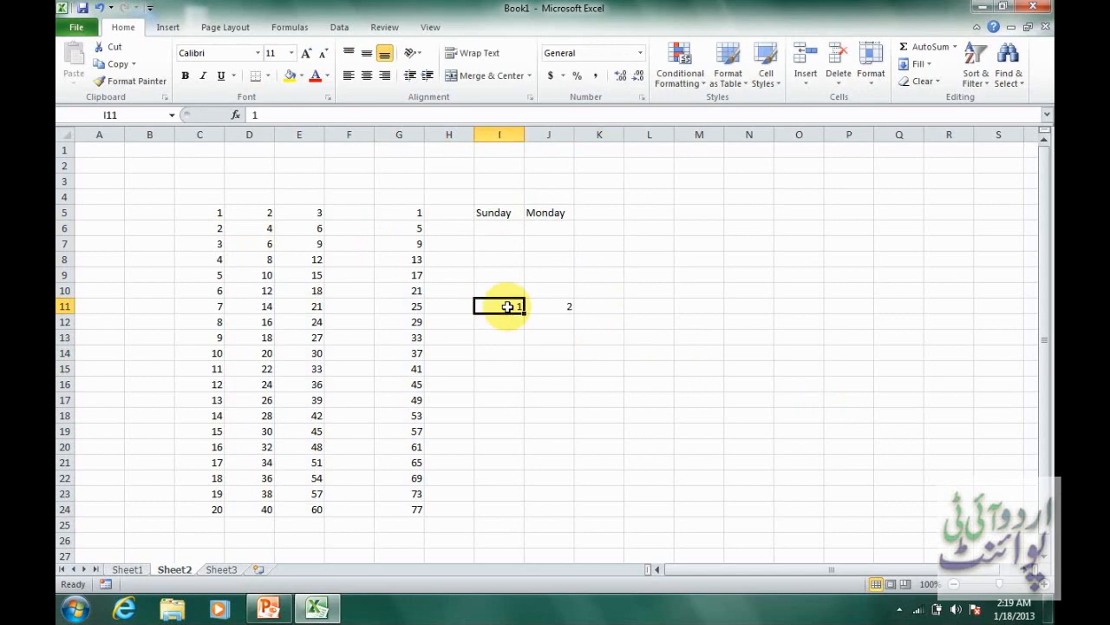
pyautogui.moveTo(508, 306); pyautogui.dragTo(859, 315)
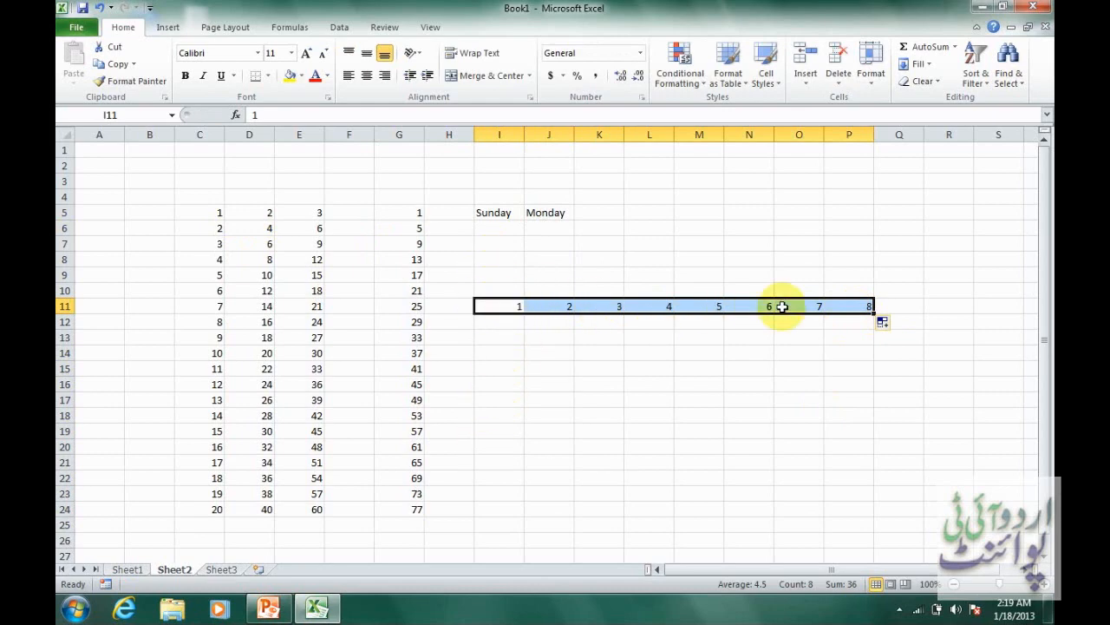
# Extend the weekday names in I5:J5 across to Q5 with AutoFill.
pyautogui.moveTo(502, 212); pyautogui.dragTo(549, 214)
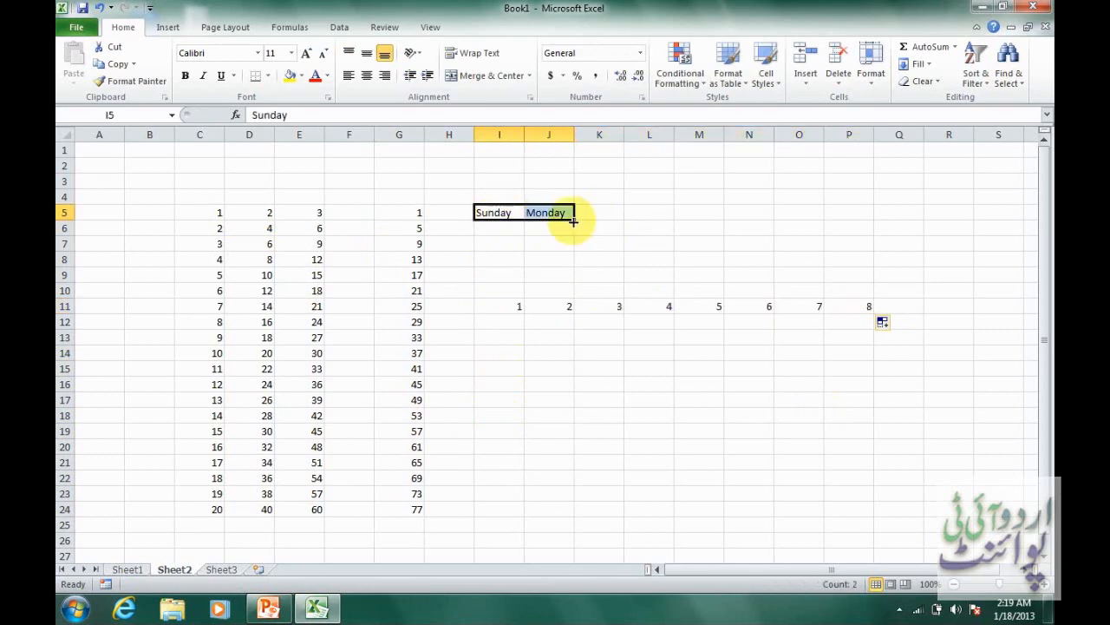
pyautogui.moveTo(573, 222); pyautogui.dragTo(900, 214)
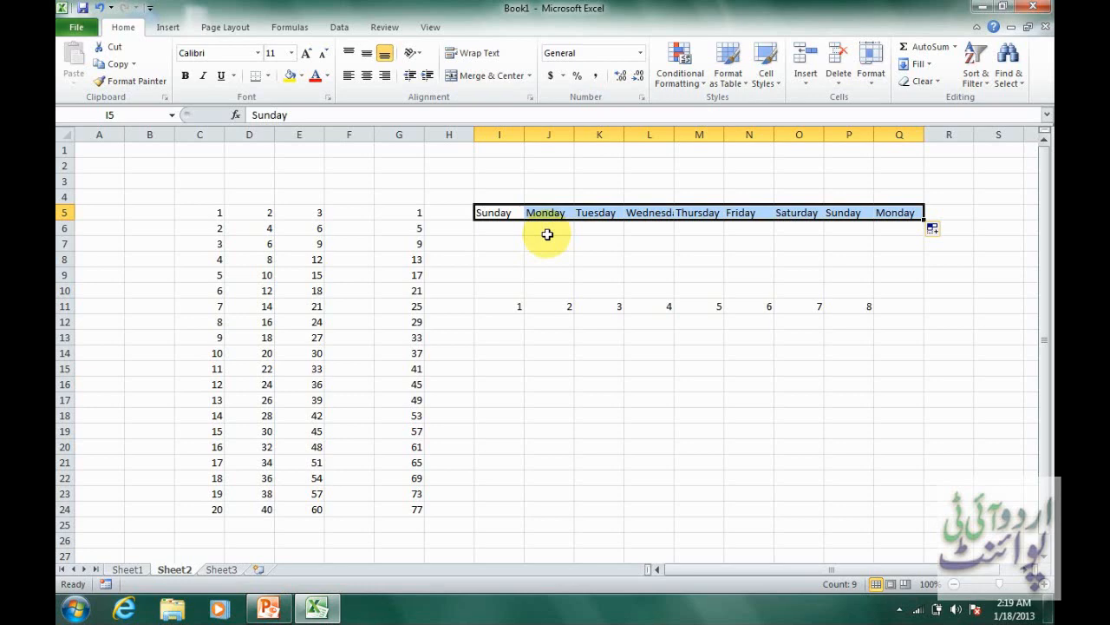
# Enter the abbreviations Sun in I6 and Mon in J6, and extend them across to O6 with AutoFill.
pyautogui.click(507, 229)
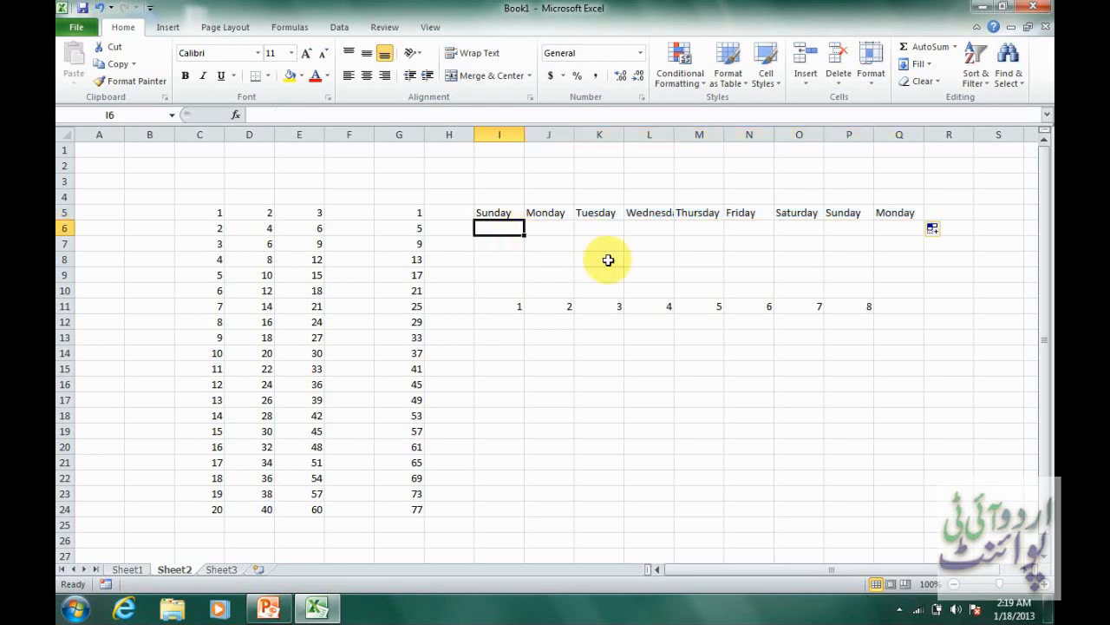
pyautogui.write('Sun')
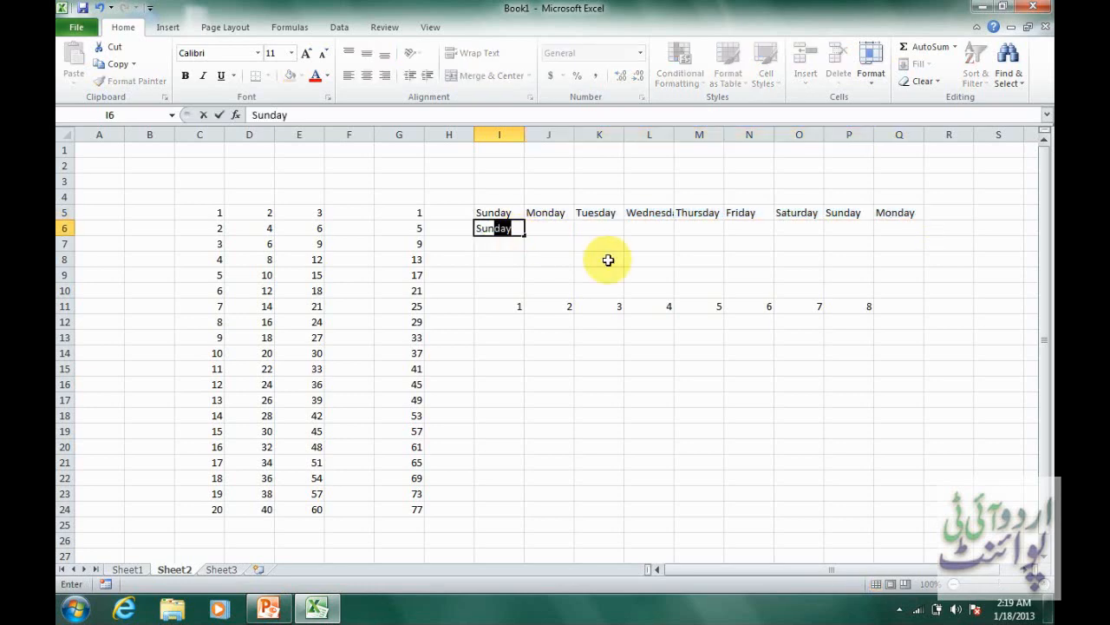
pyautogui.press('Delete')
pyautogui.press('Tab')
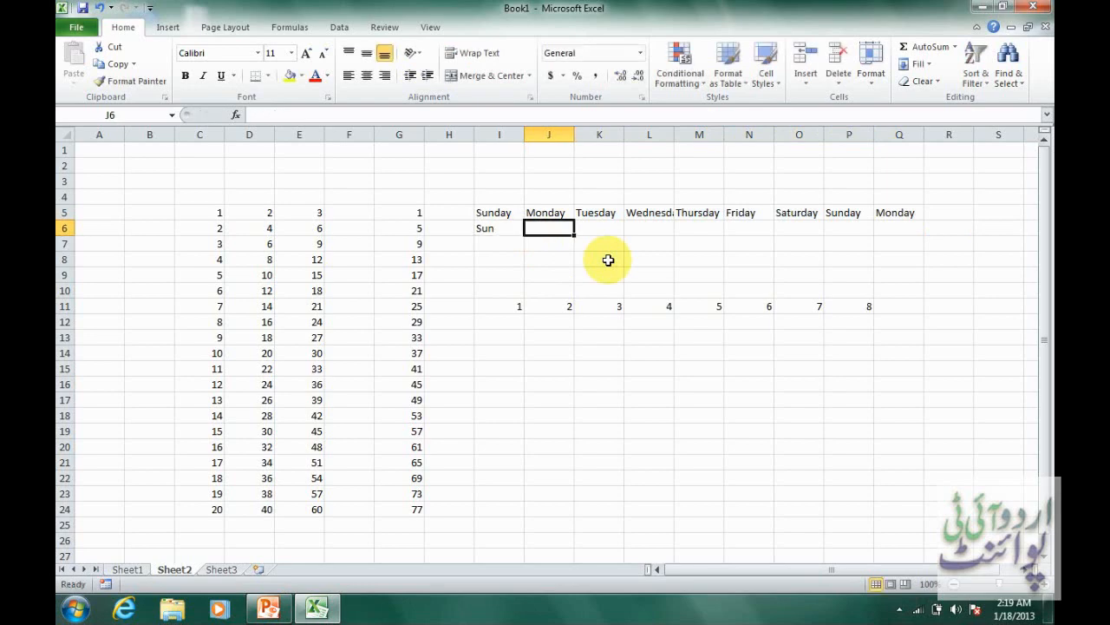
pyautogui.write('Mon')
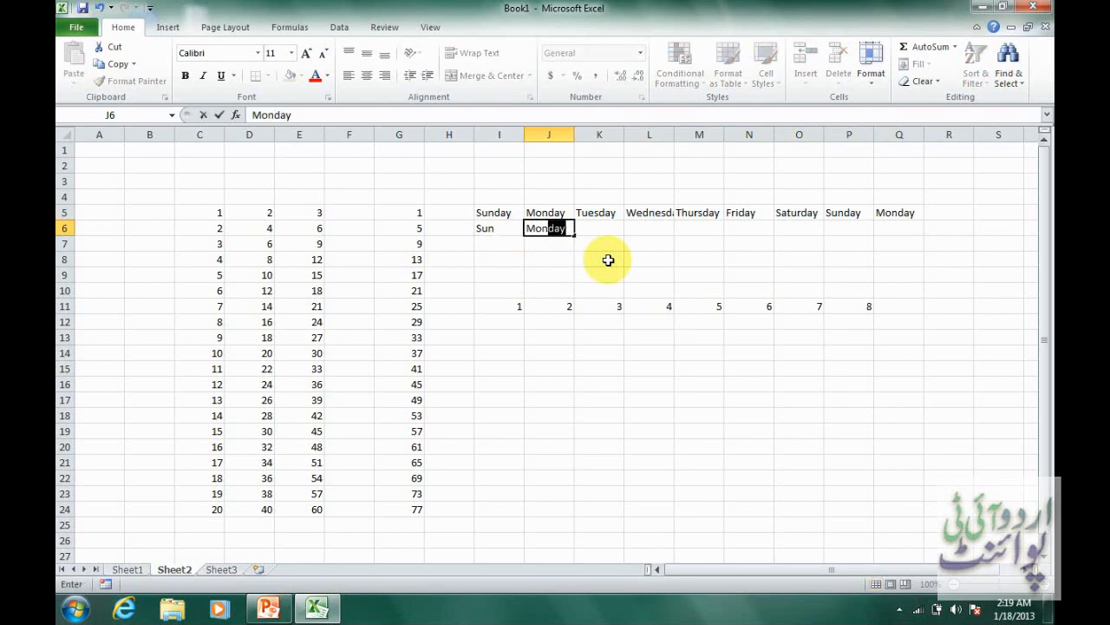
pyautogui.press('Delete')
pyautogui.press('Tab')
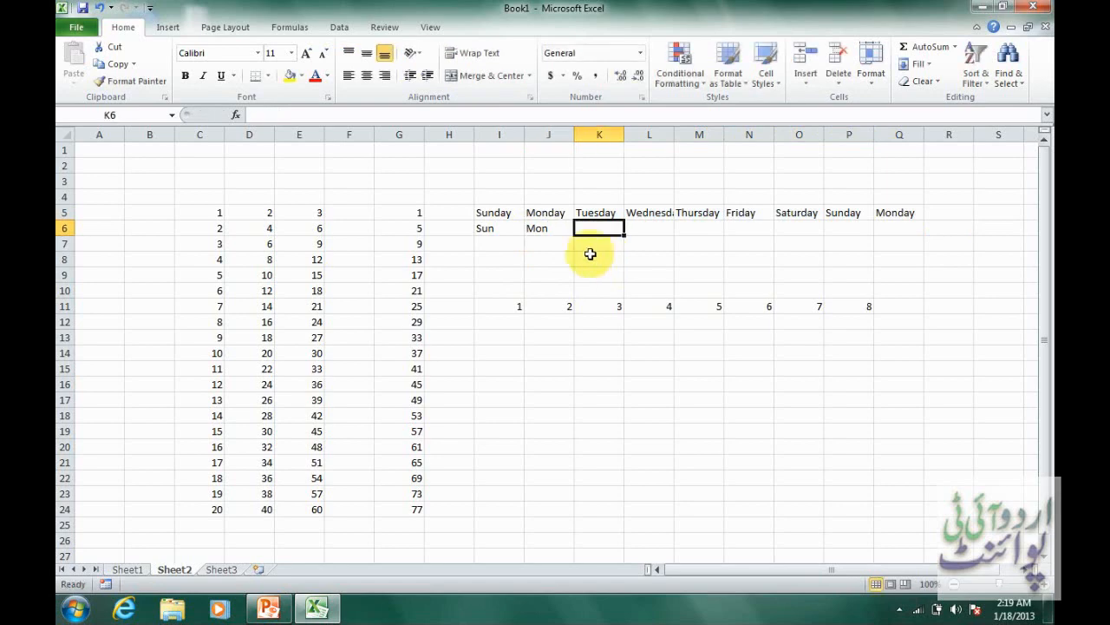
pyautogui.moveTo(510, 230); pyautogui.dragTo(819, 229)
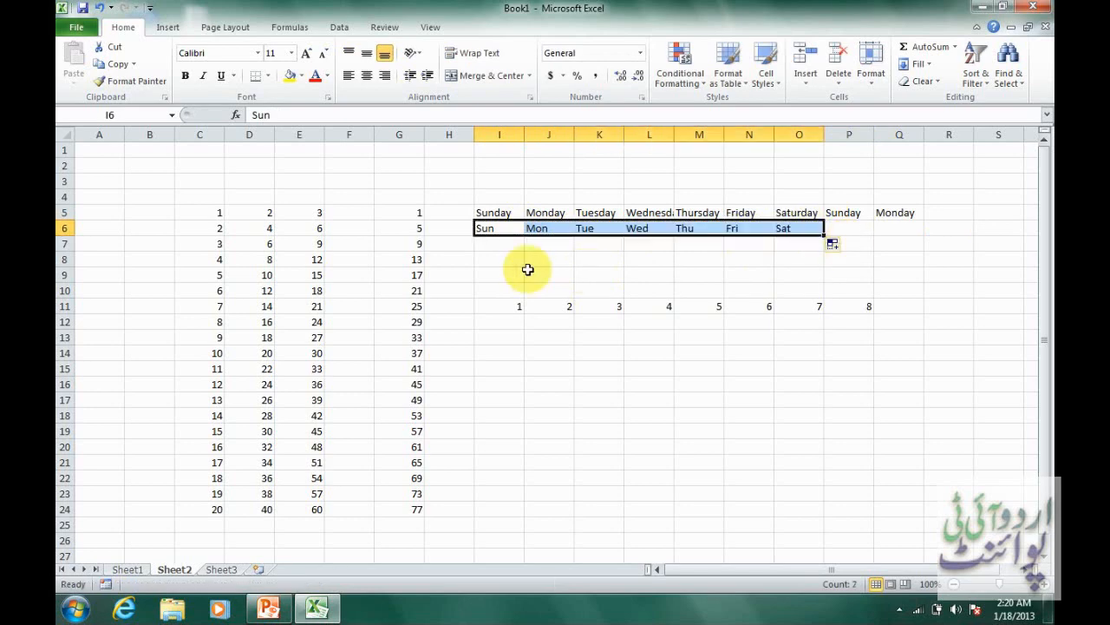
# Enter Jan in I8 and Feb in I9, and extend the months down to I19 with AutoFill.
pyautogui.click(487, 258)
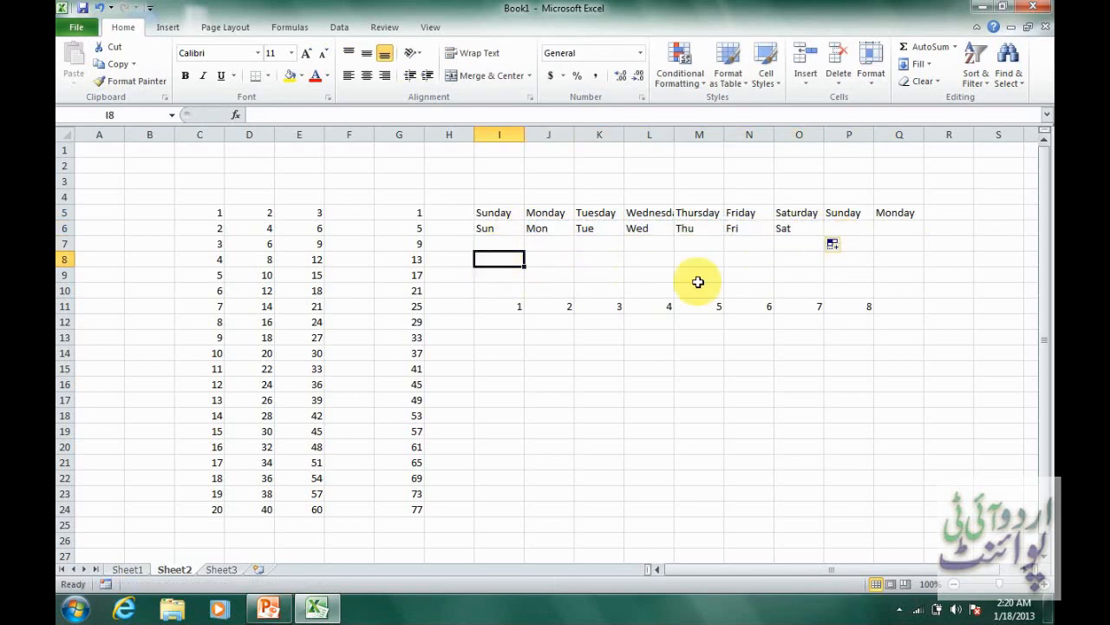
pyautogui.write('Jan')
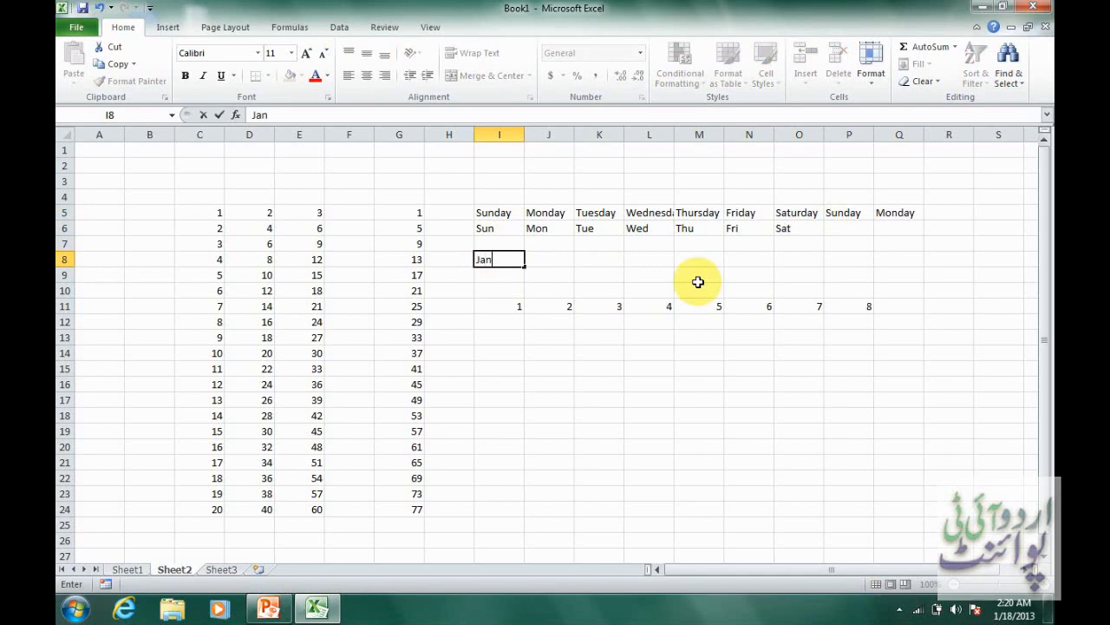
pyautogui.press('Return')
pyautogui.write('Feb')
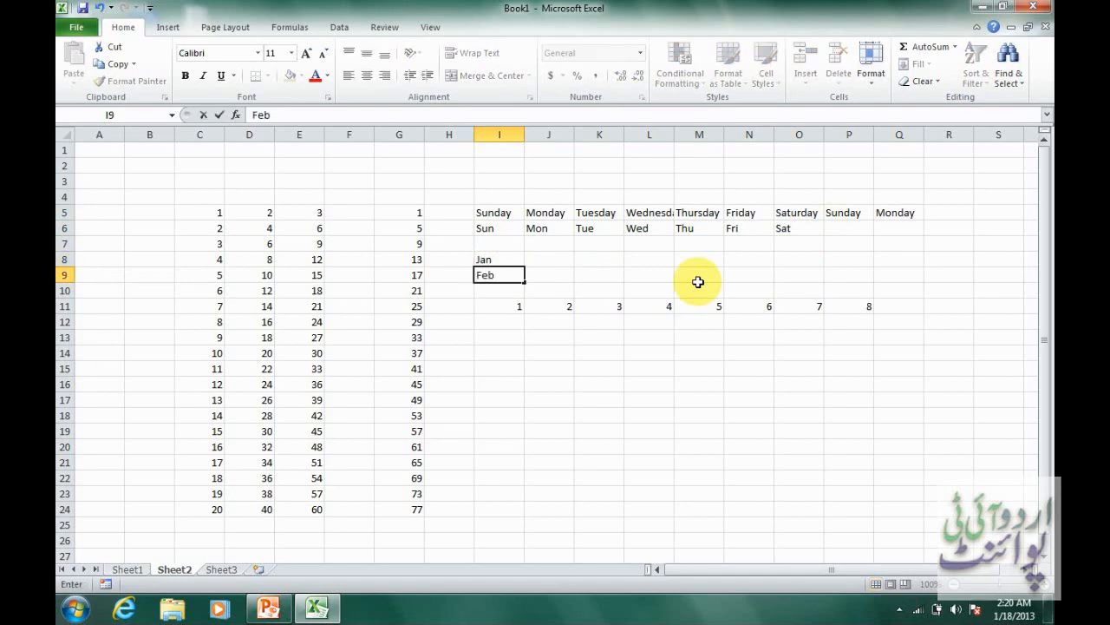
pyautogui.moveTo(508, 257); pyautogui.dragTo(491, 432)
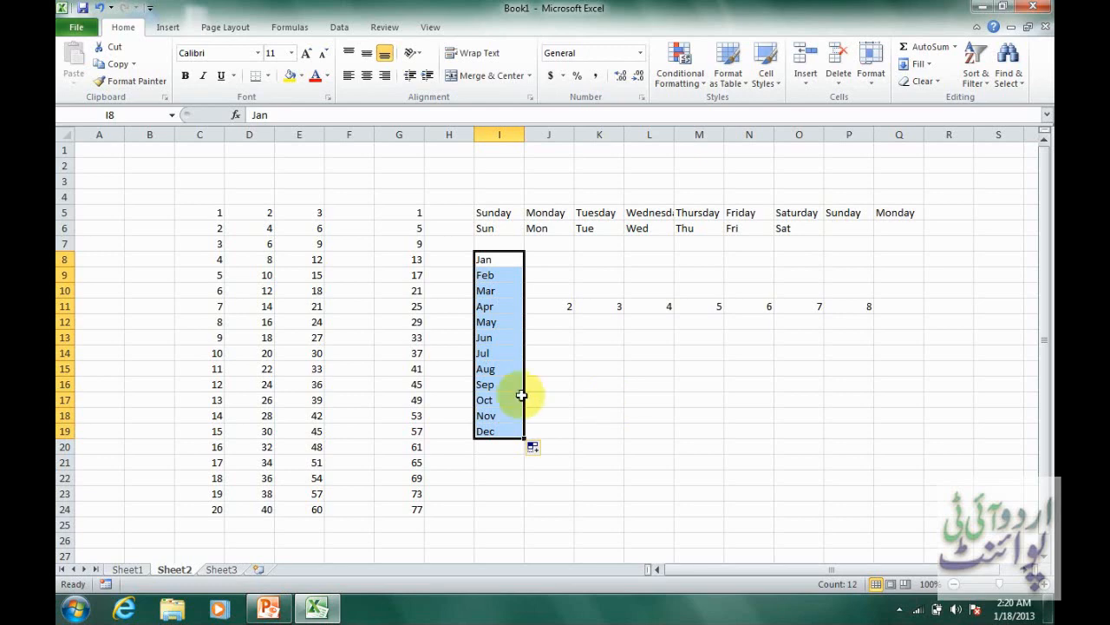
# On Sheet1, compare how the formula bar shows the addition formula in G9, the plain value in F9 and an empty cell.
pyautogui.click(137, 571)
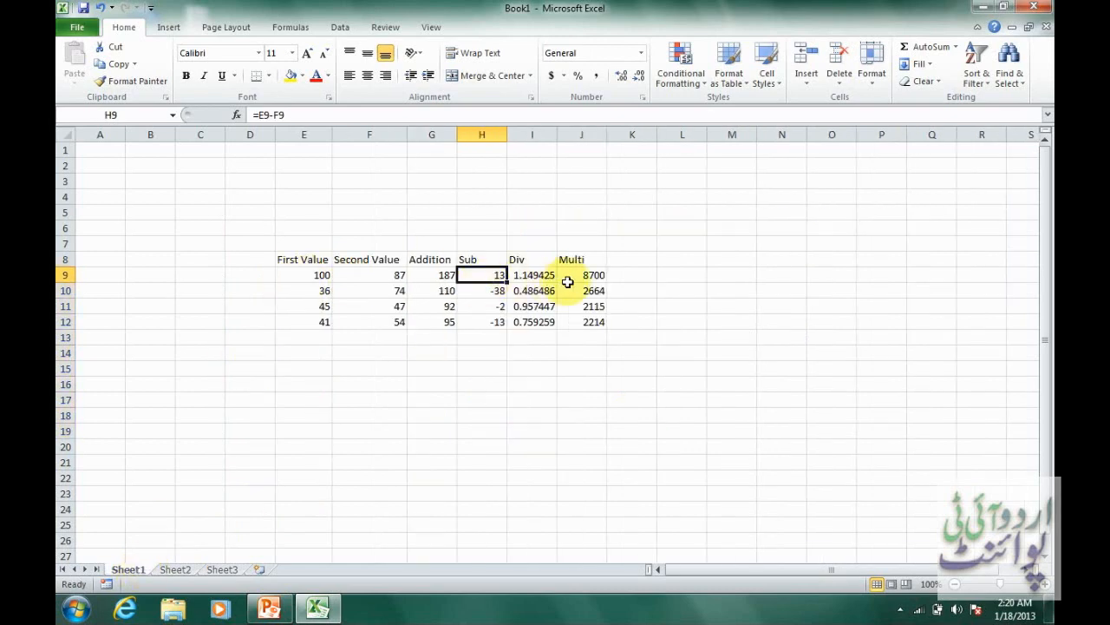
pyautogui.click(431, 275)
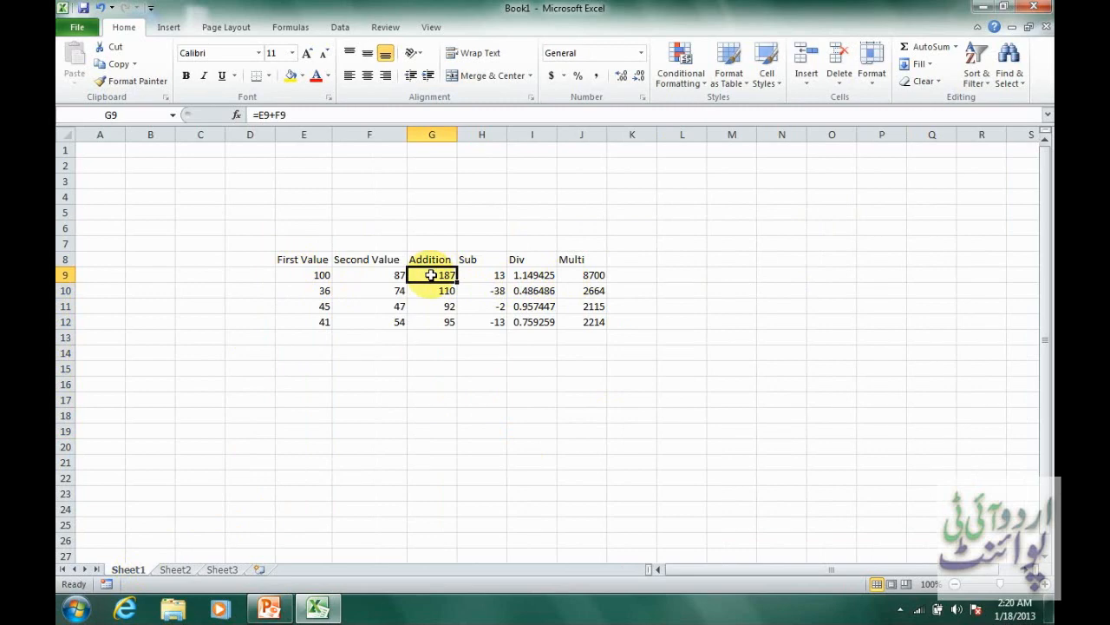
pyautogui.click(380, 277)
pyautogui.click(441, 276)
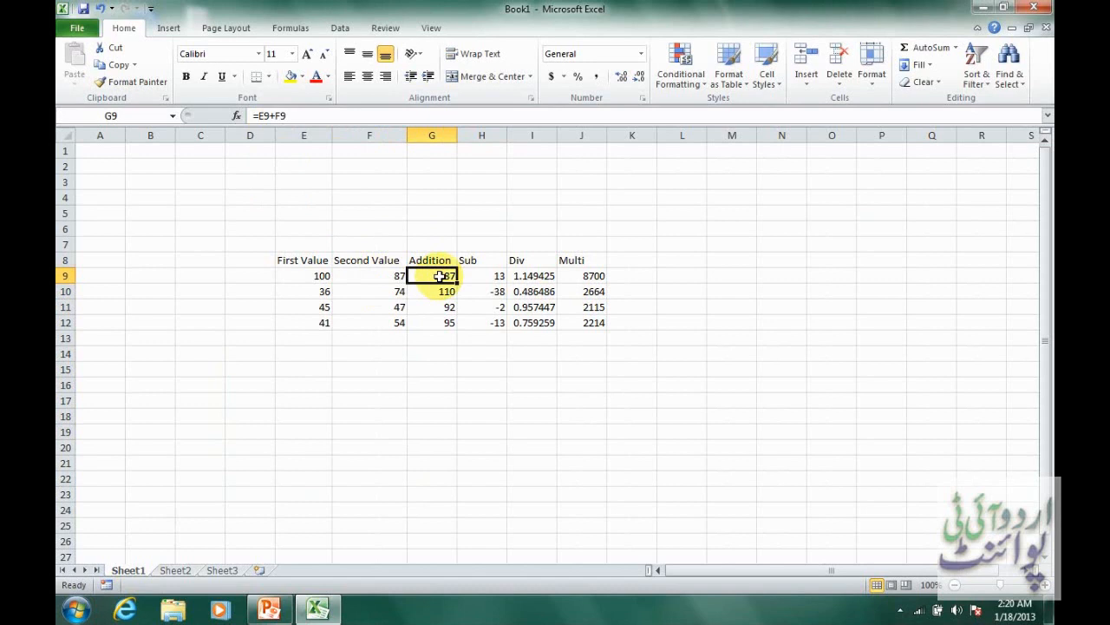
pyautogui.moveTo(99, 153); pyautogui.dragTo(114, 299)
pyautogui.click(165, 211)
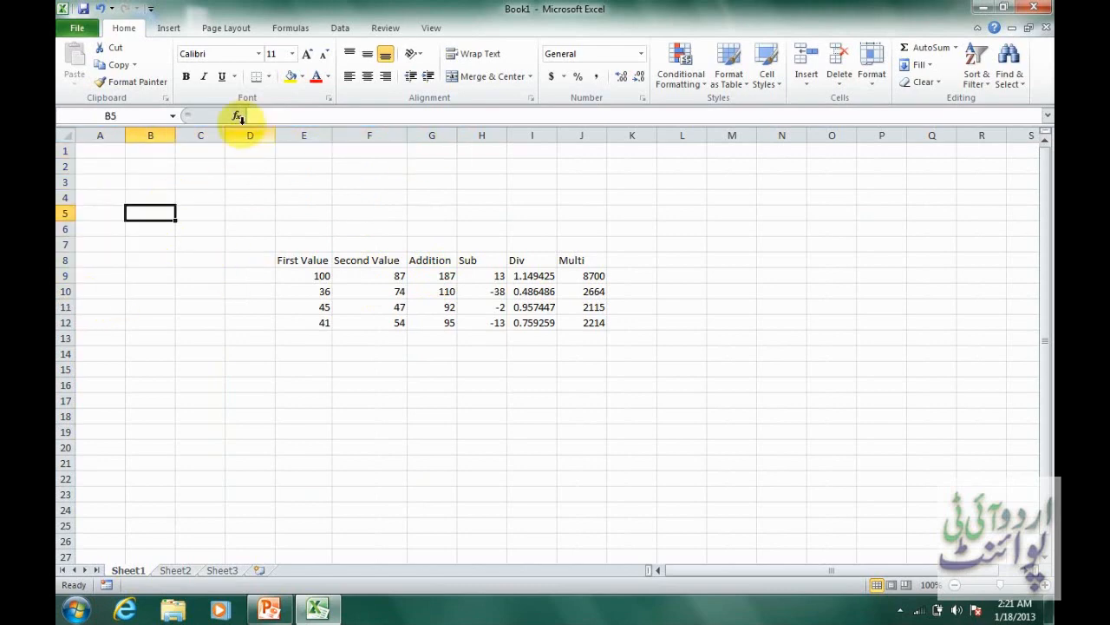
pyautogui.click(305, 116)
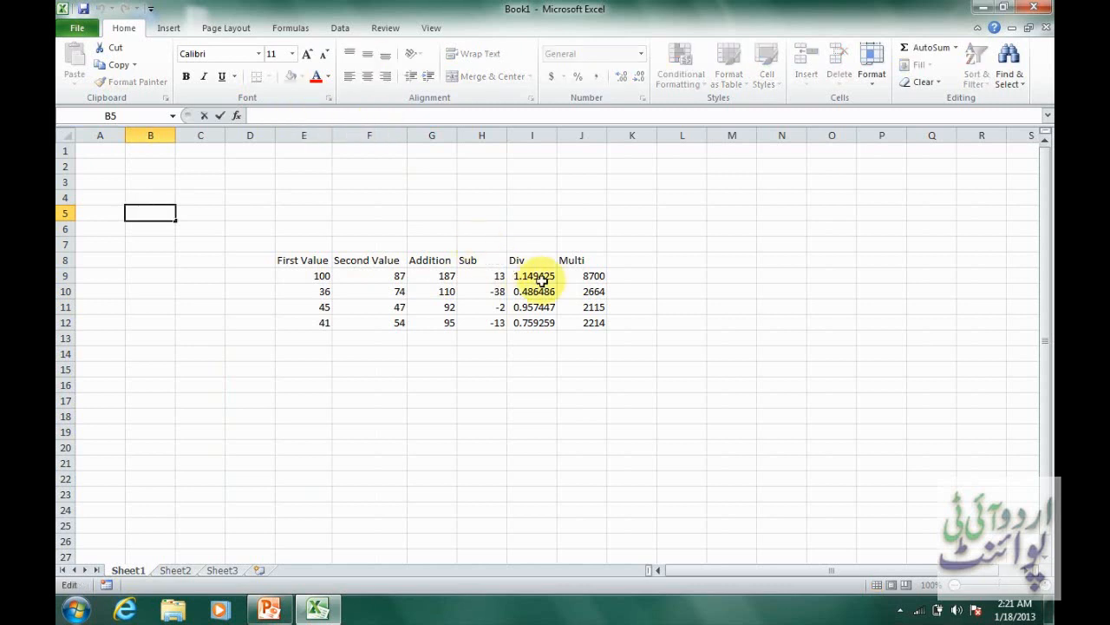
pyautogui.click(454, 276)
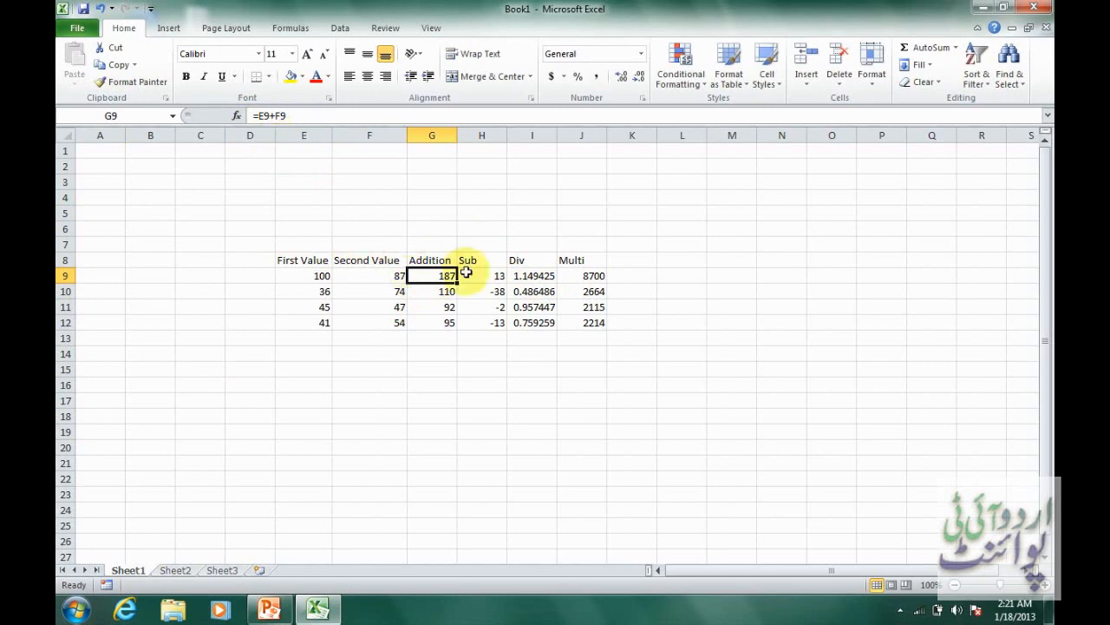
pyautogui.click(373, 280)
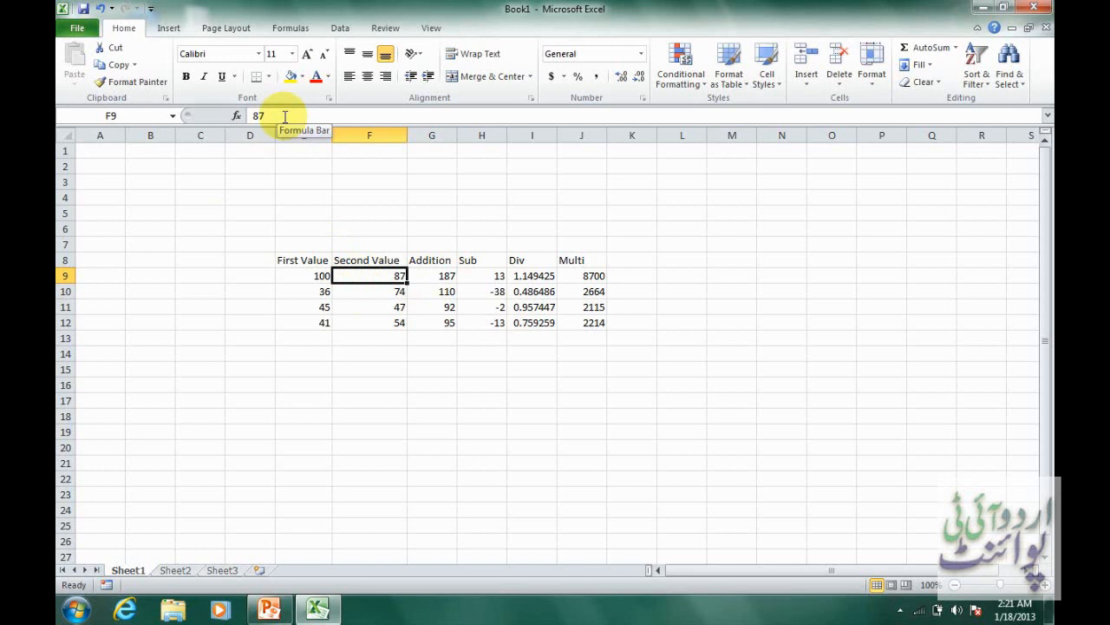
# Clear the column headings in E8:J8, and undo the deletion.
pyautogui.moveTo(293, 260); pyautogui.dragTo(587, 258)
pyautogui.press('Delete')
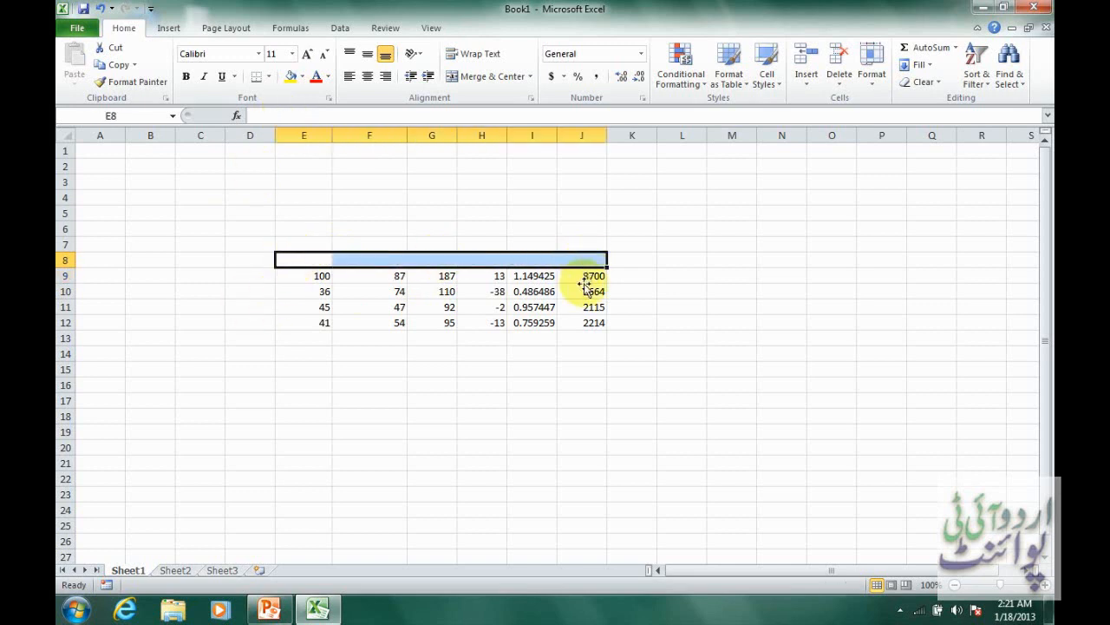
pyautogui.click(527, 429)
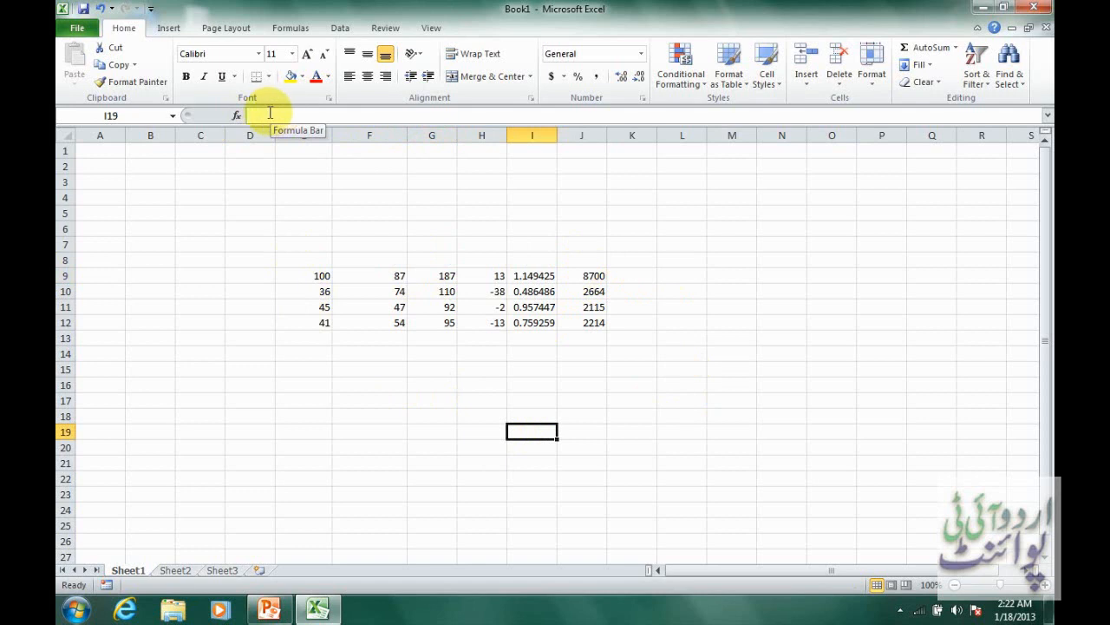
pyautogui.hotkey('ctrl', 'z')
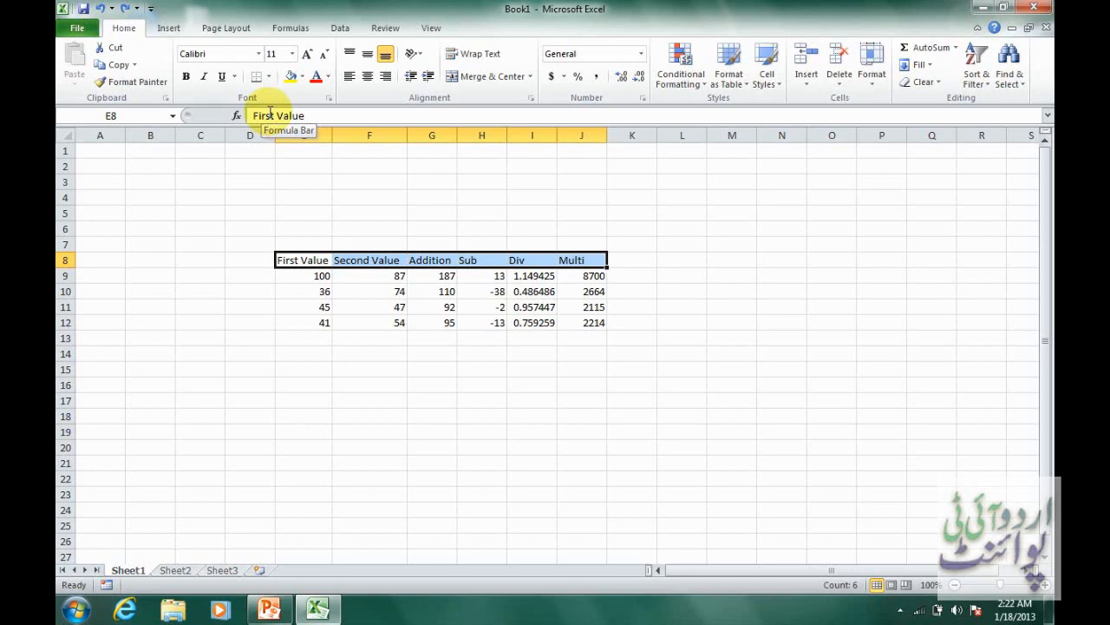
# Return to Sheet2 and select the starting months Jan and Feb in I8:I9 for review.
pyautogui.click(174, 569)
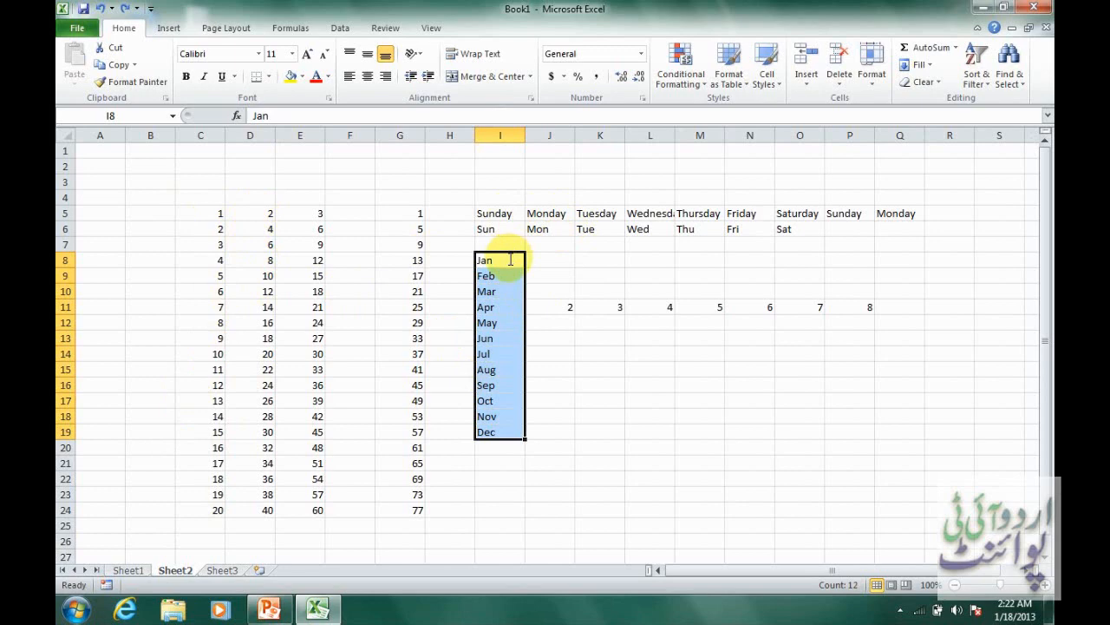
pyautogui.moveTo(510, 259); pyautogui.dragTo(524, 282)
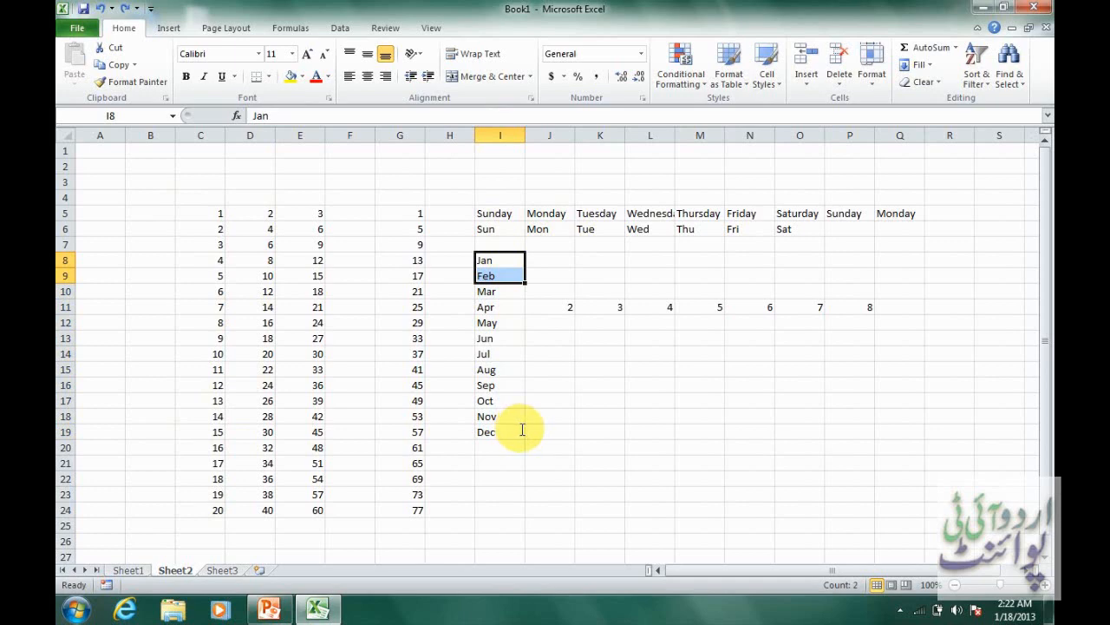
# On Sheet1, clear the calculated results in G10:J12, keeping the formulas in row 9.
pyautogui.click(130, 569)
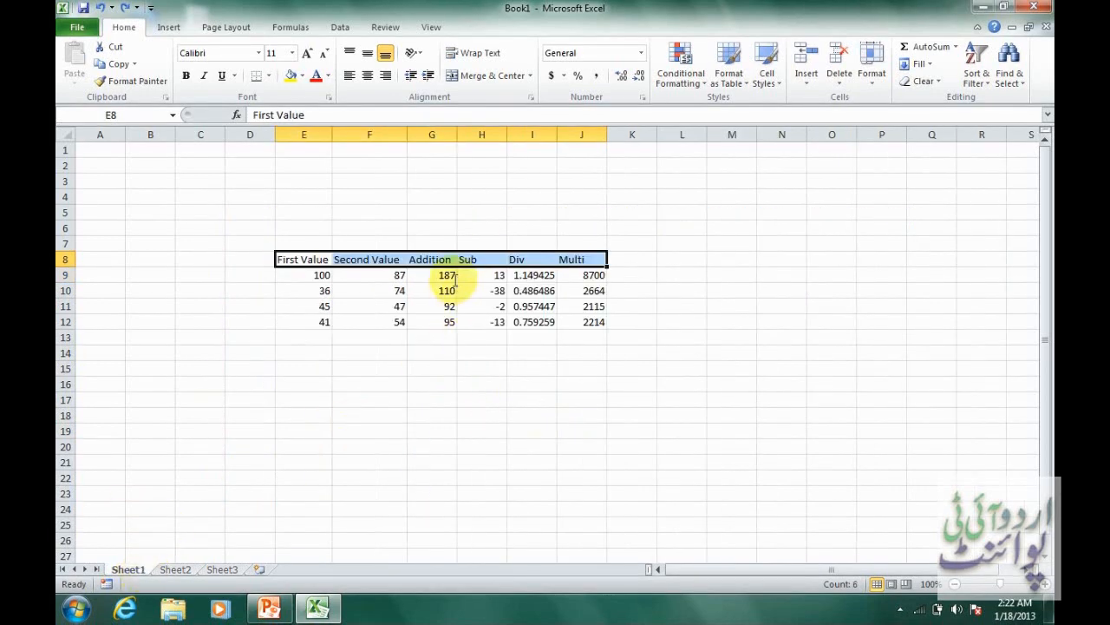
pyautogui.moveTo(450, 276); pyautogui.dragTo(580, 276)
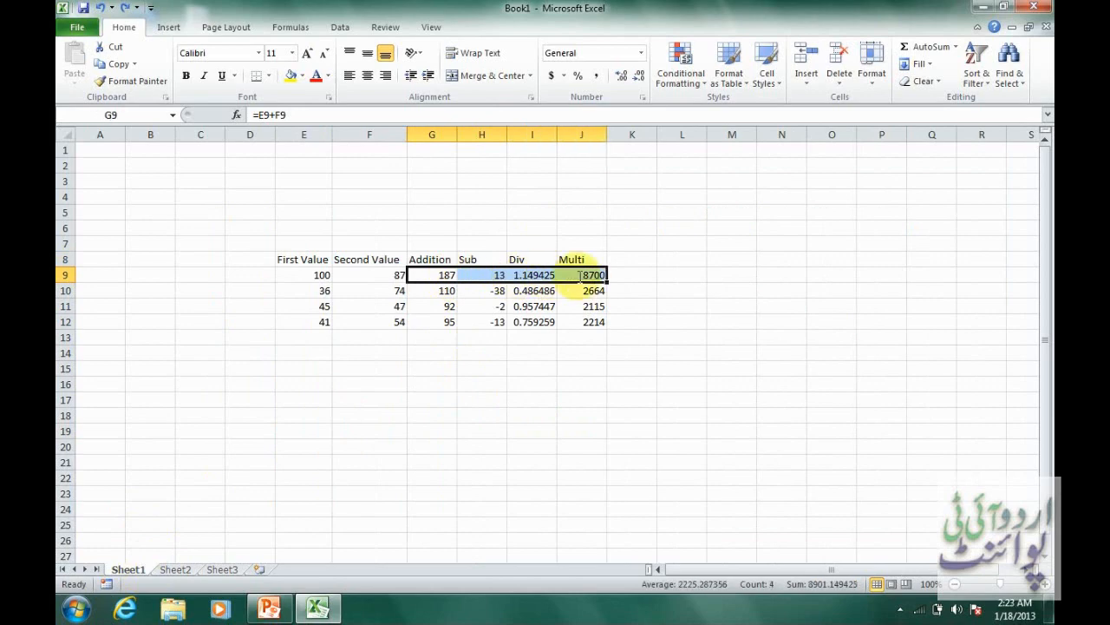
pyautogui.rightClick(579, 276)
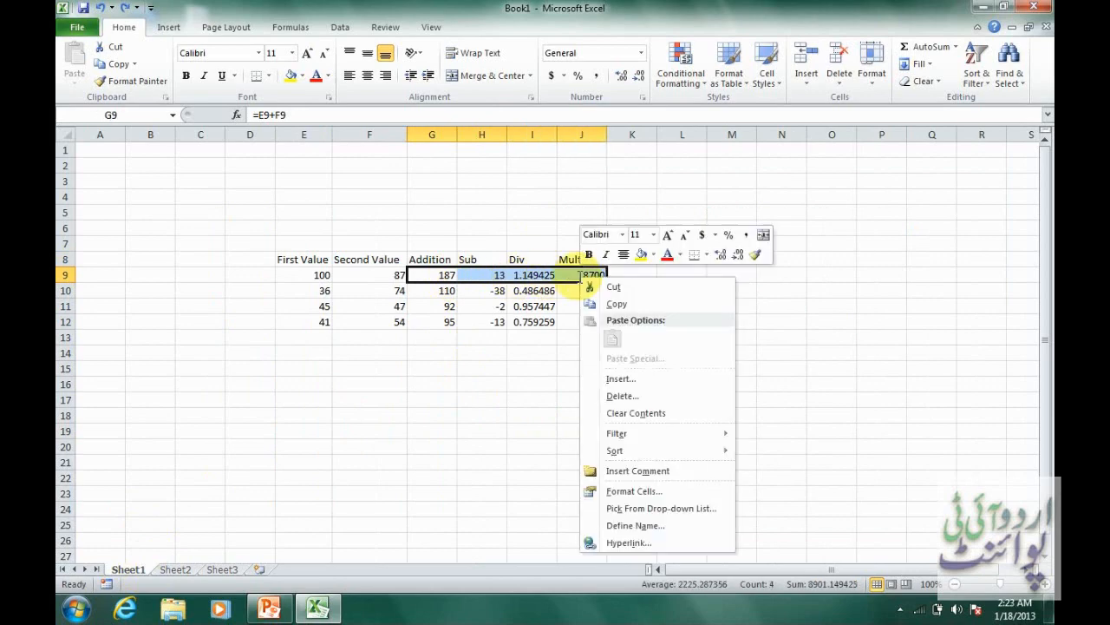
pyautogui.click(438, 290)
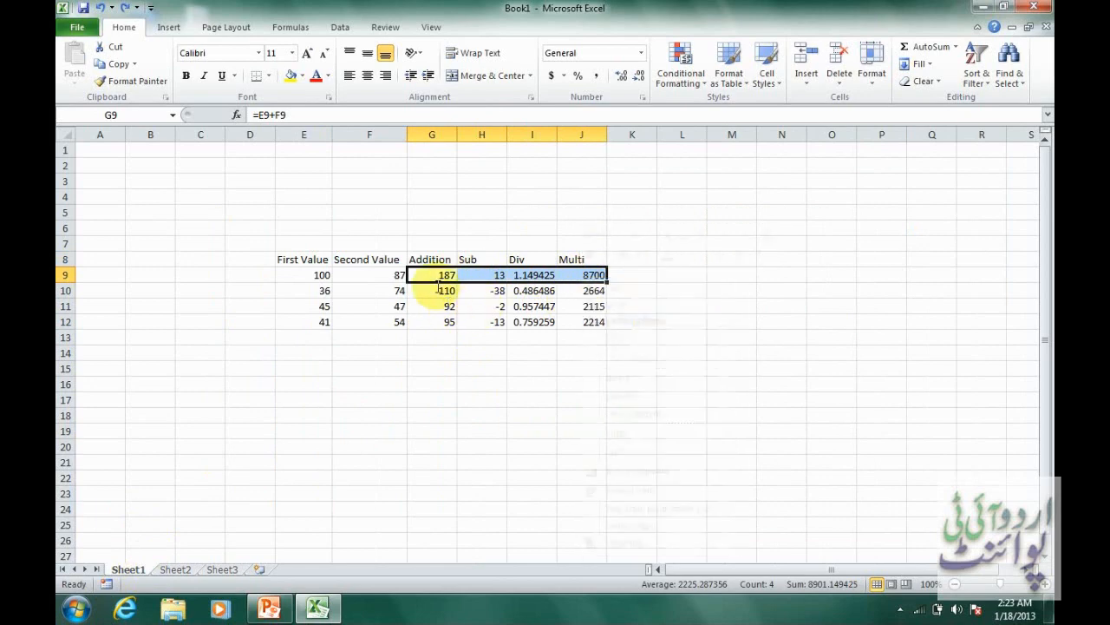
pyautogui.moveTo(440, 292); pyautogui.dragTo(601, 329)
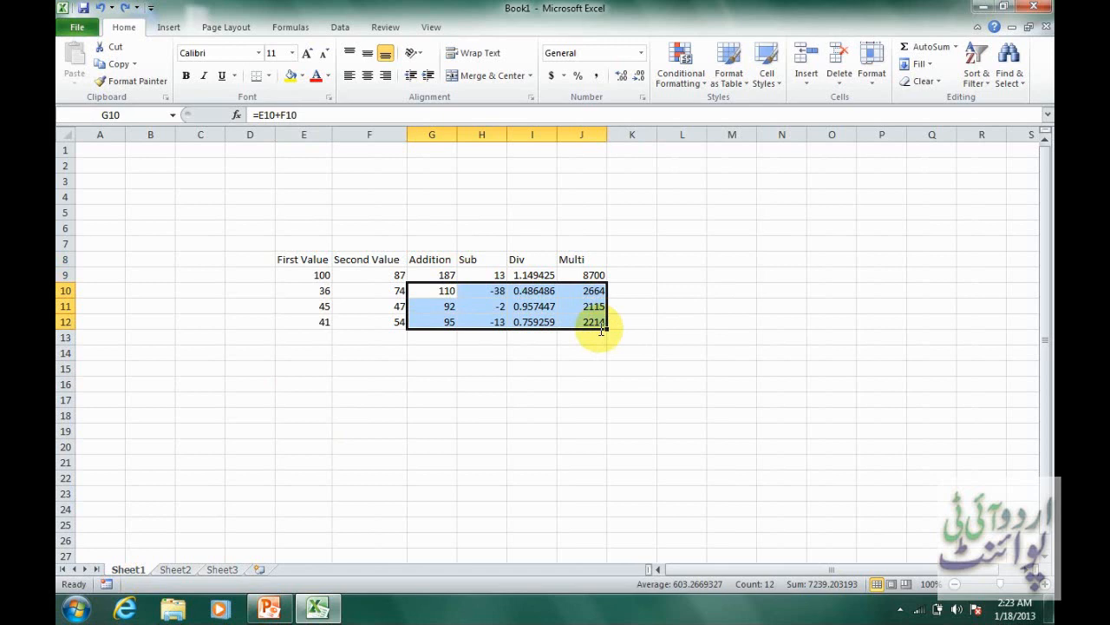
pyautogui.press('Delete')
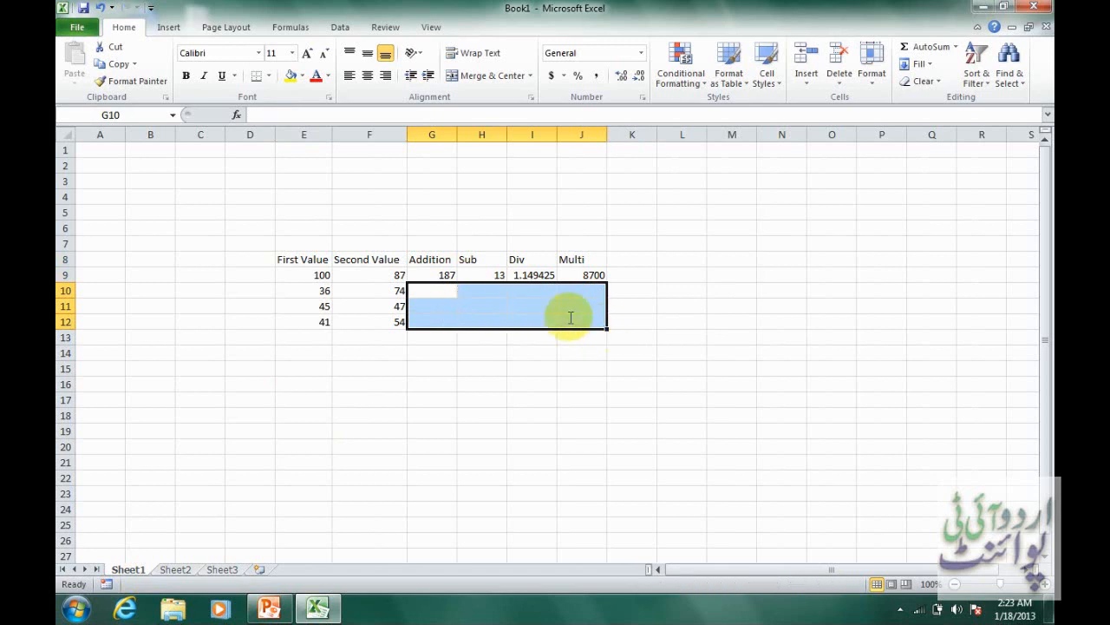
# Copy the four formulas in G9:J9 and paste them into G10:J12 for the remaining value pairs.
pyautogui.click(440, 275)
pyautogui.moveTo(441, 275); pyautogui.dragTo(583, 275)
pyautogui.rightClick(580, 275)
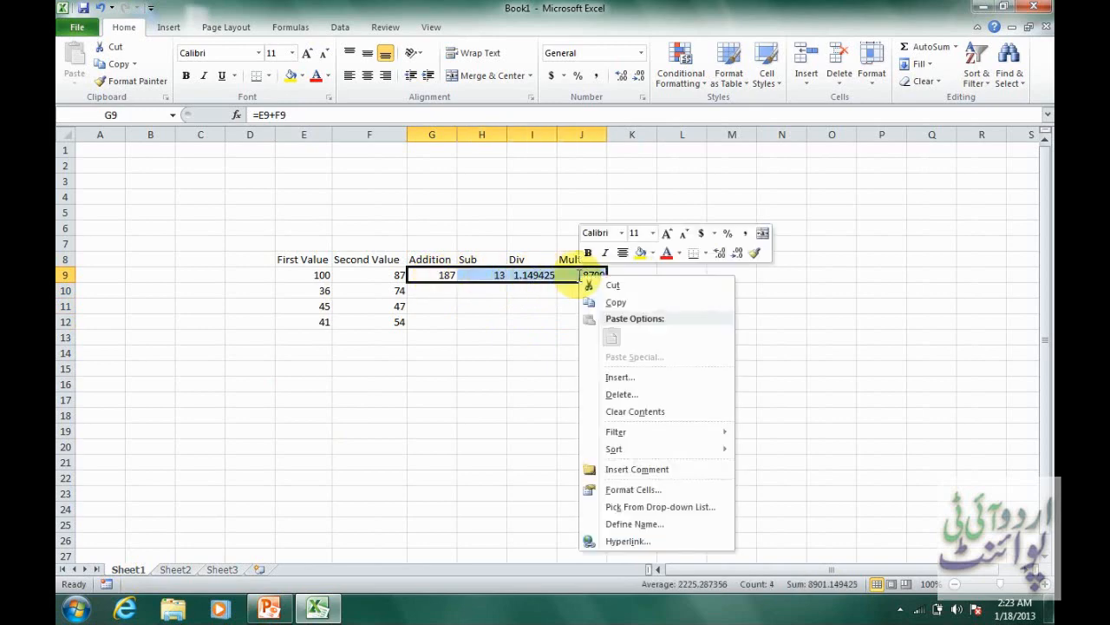
pyautogui.click(646, 301)
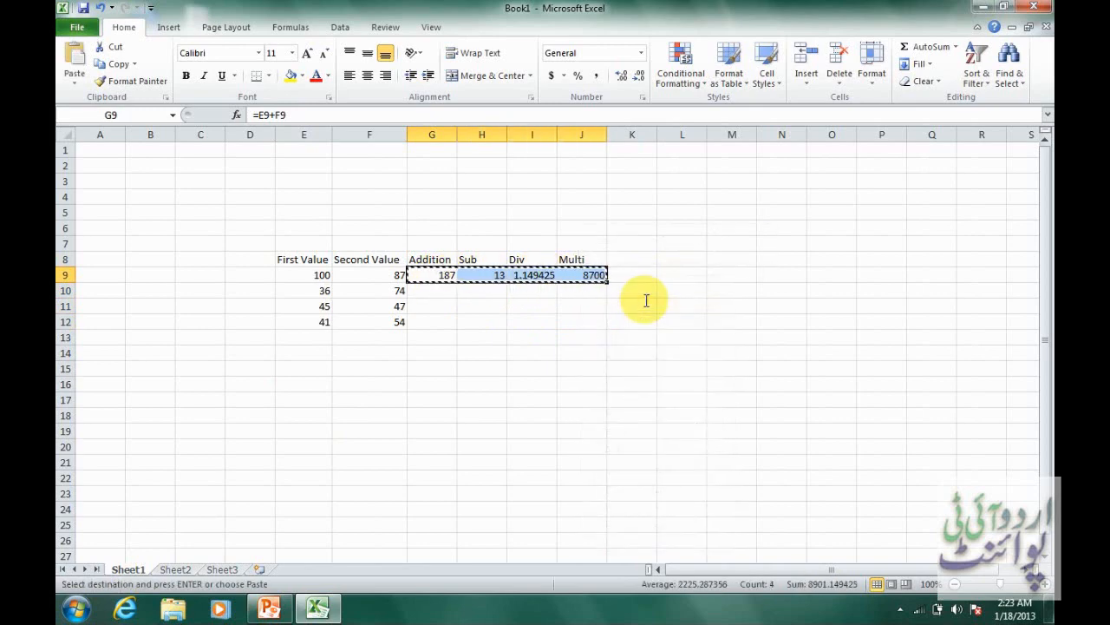
pyautogui.click(435, 294)
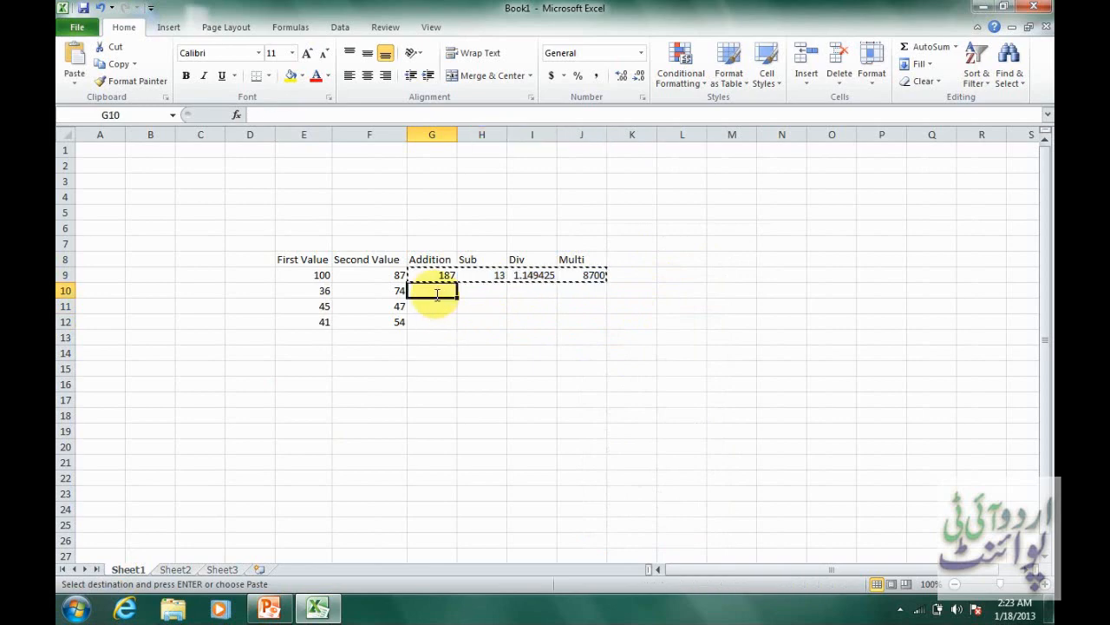
pyautogui.moveTo(459, 294); pyautogui.dragTo(584, 295)
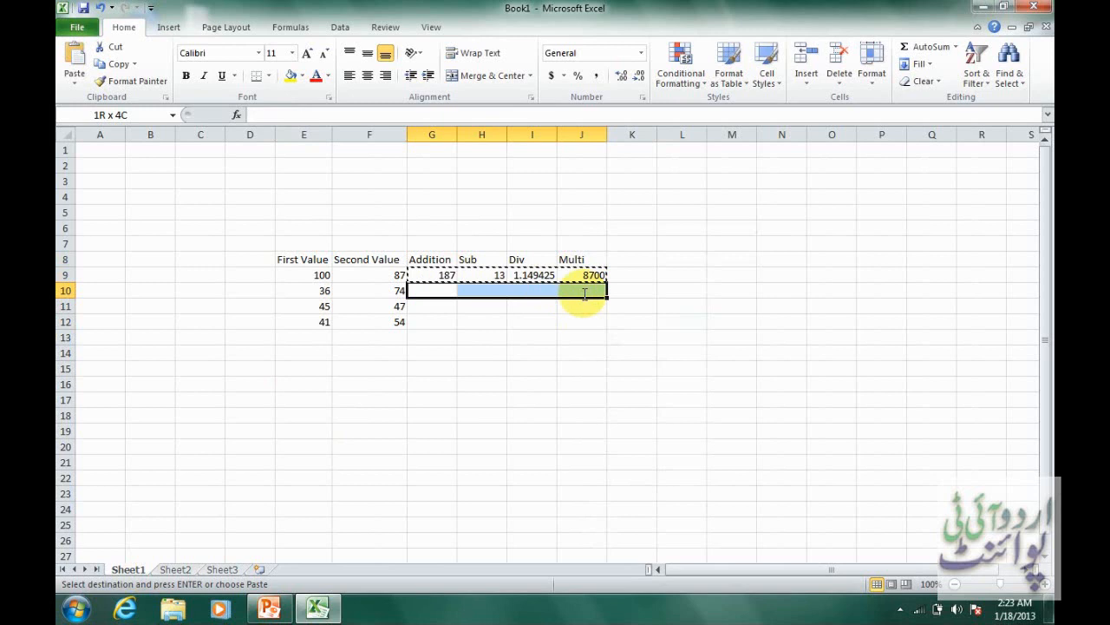
pyautogui.moveTo(587, 295); pyautogui.dragTo(595, 322)
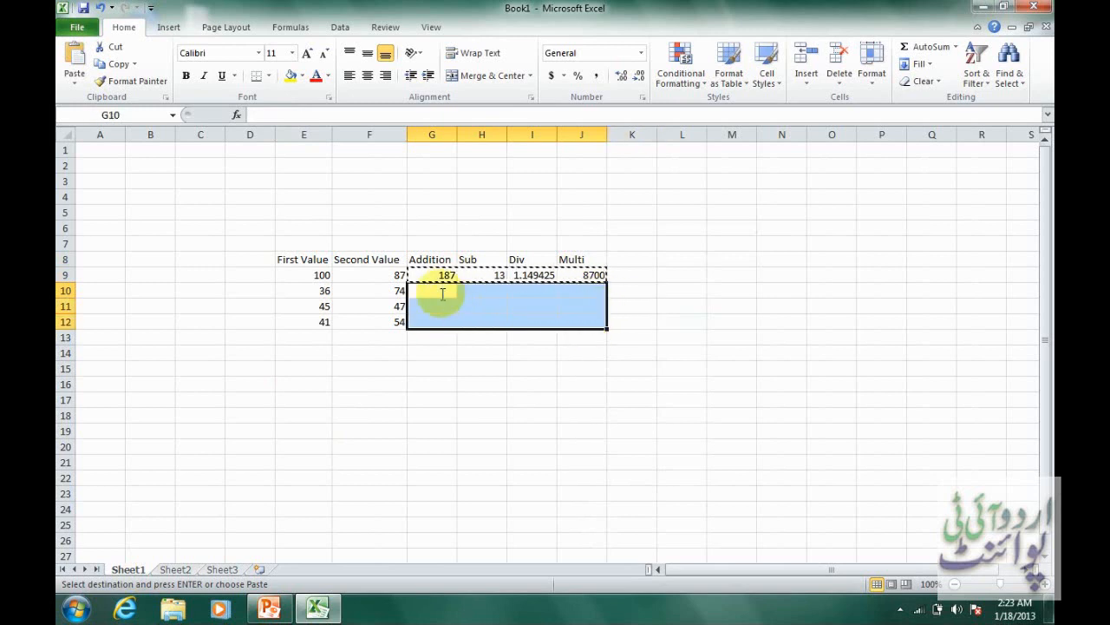
pyautogui.rightClick(442, 295)
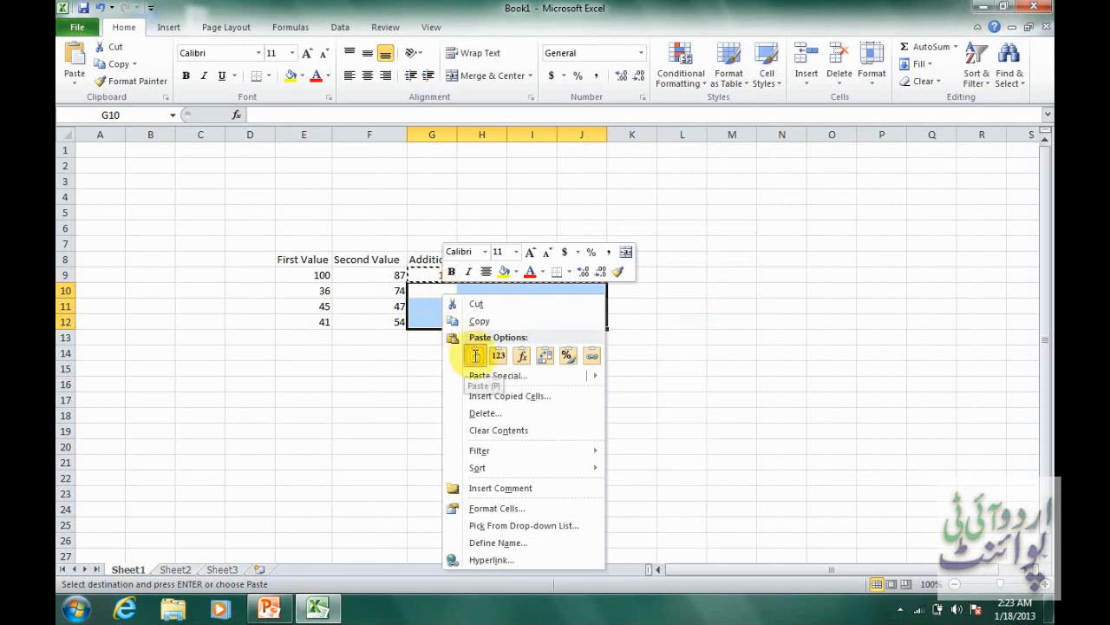
pyautogui.click(473, 355)
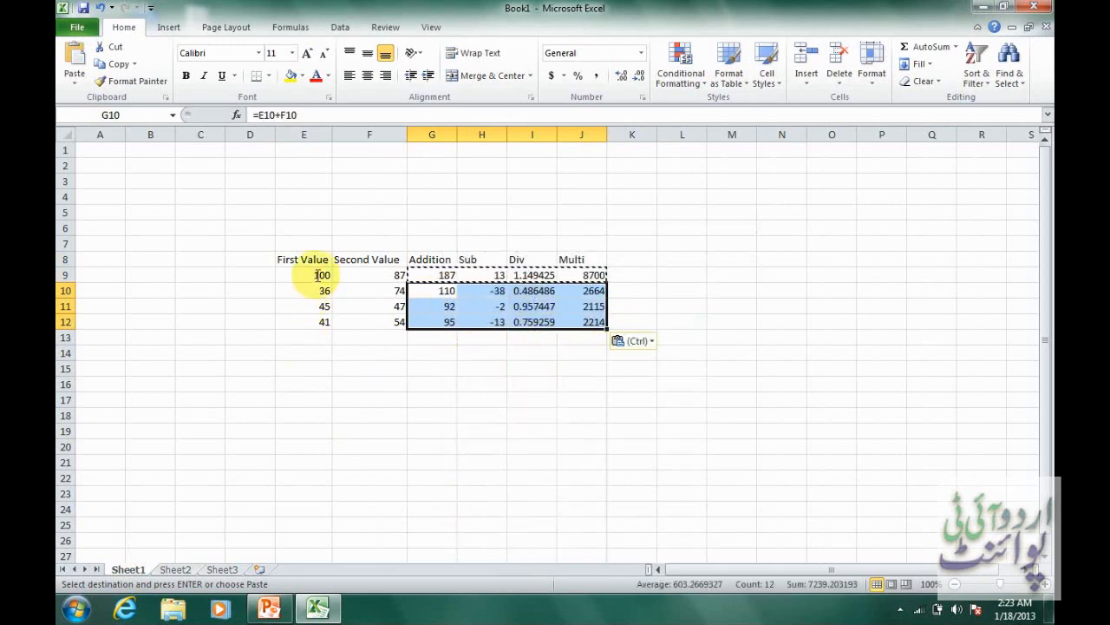
# Replace the second values in F9:F12 with 47, 54, 87 and 12.
pyautogui.click(380, 278)
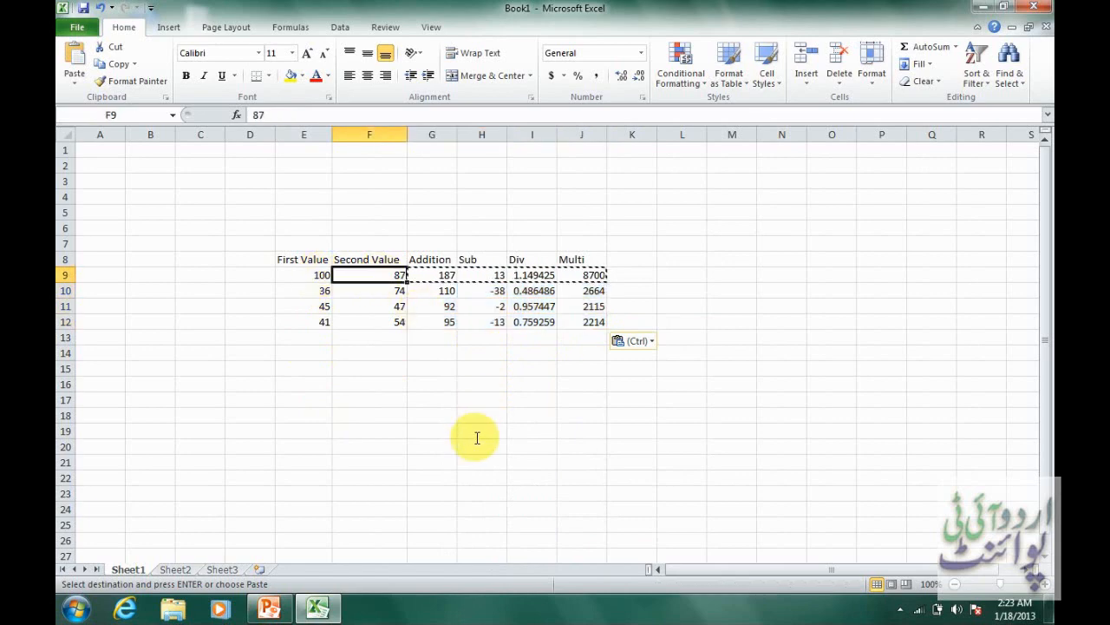
pyautogui.write('47')
pyautogui.press('Return')
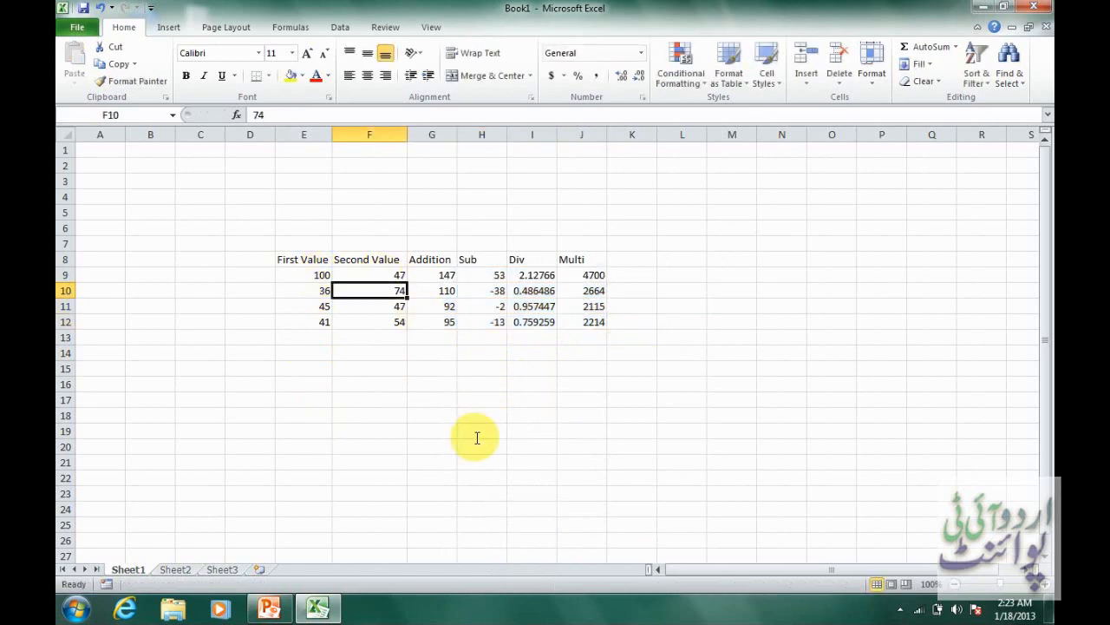
pyautogui.write('54')
pyautogui.press('Return')
pyautogui.write('87')
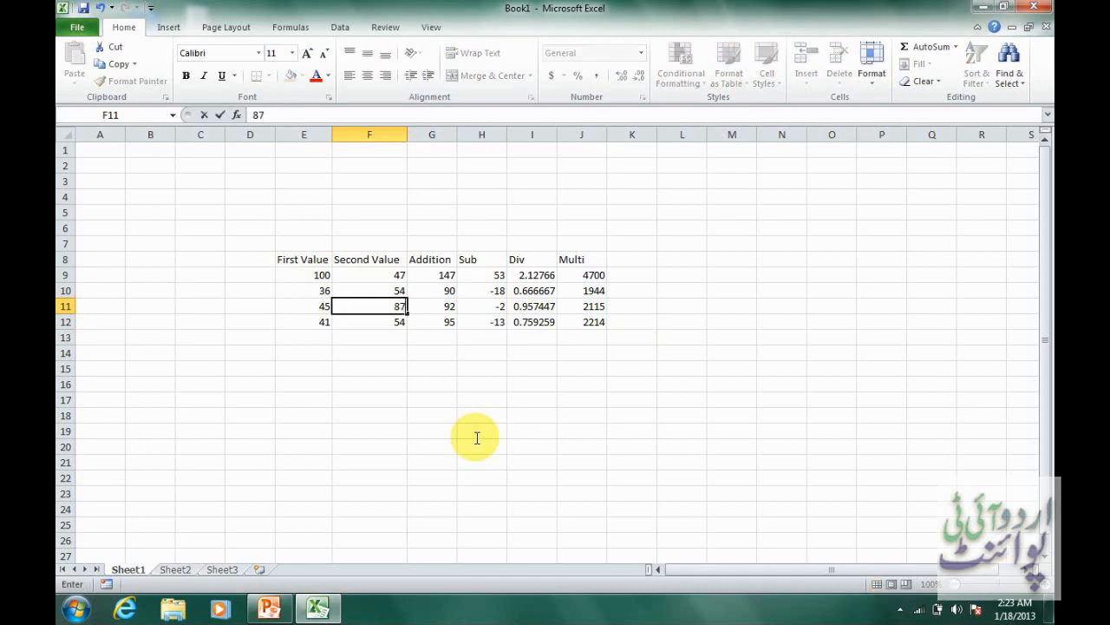
pyautogui.press('Return')
pyautogui.write('12')
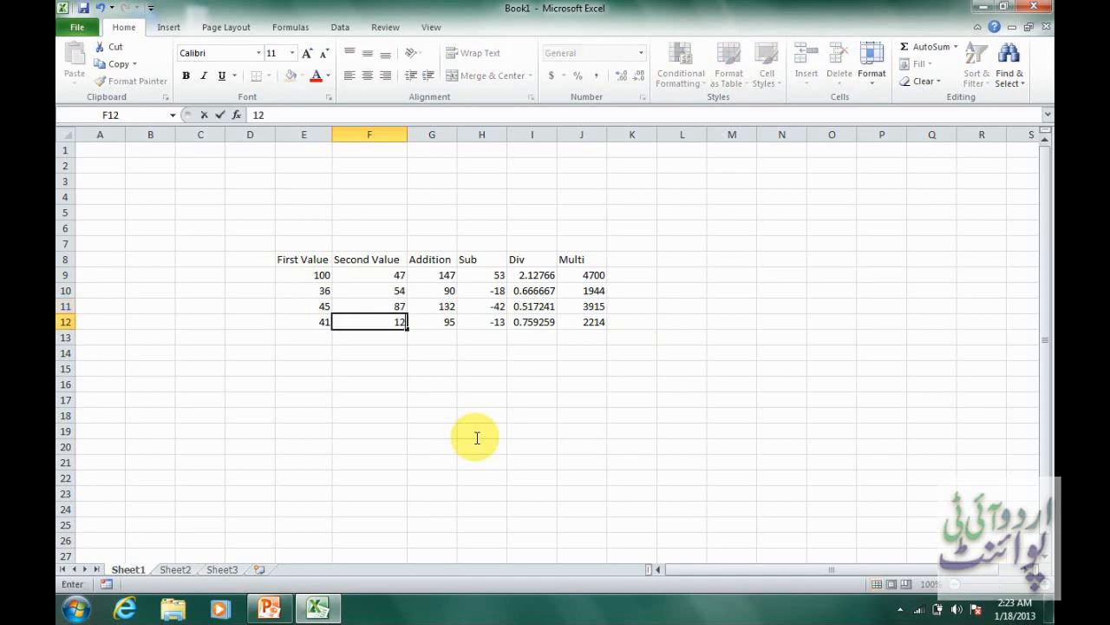
pyautogui.press('Return')
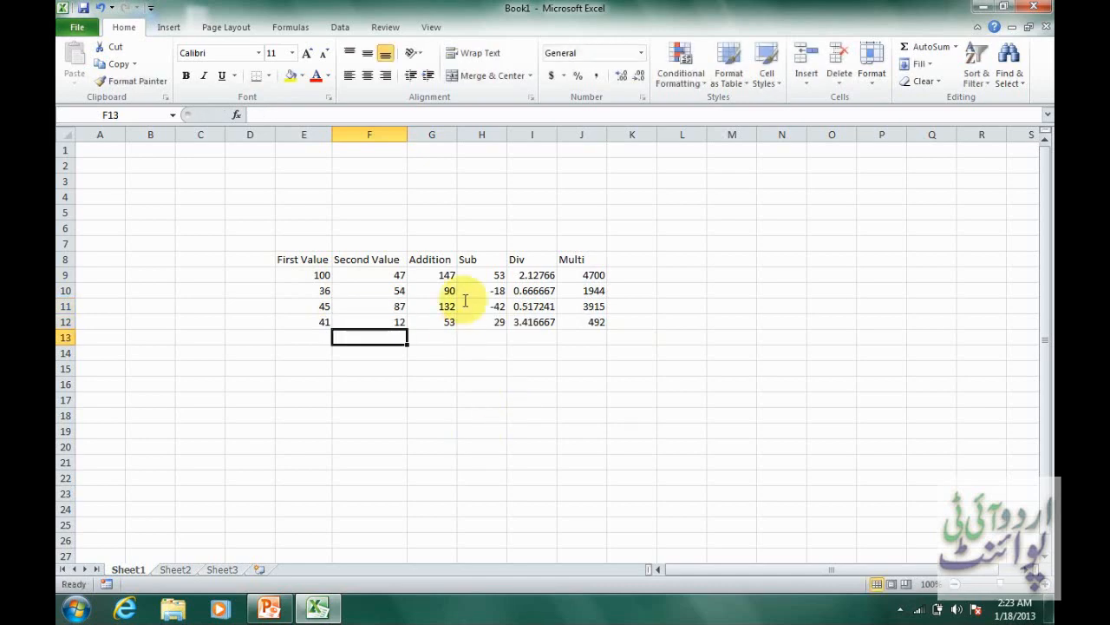